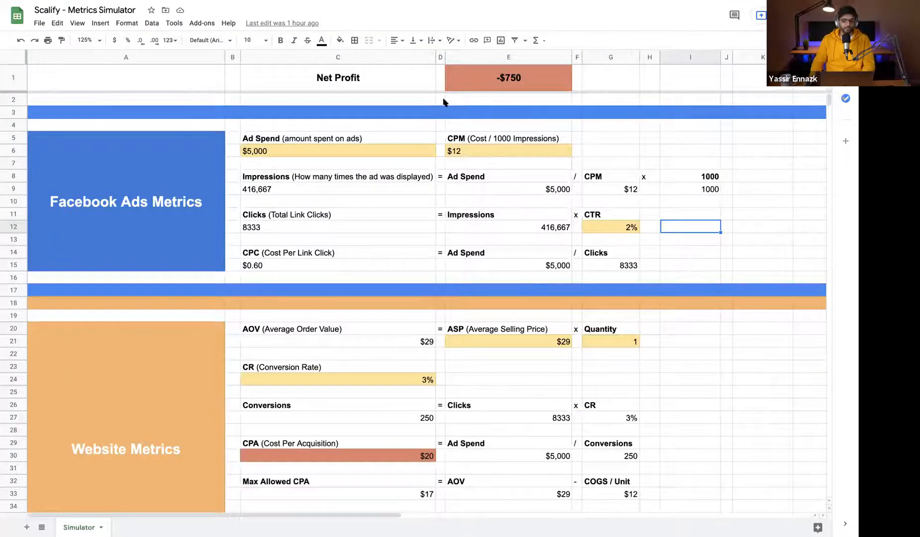
- Examine the Facebook Ads Metrics section, covering its Ad Spend, CPM, Impressions, Clicks, CTR and CPC rows
click(179, 170)
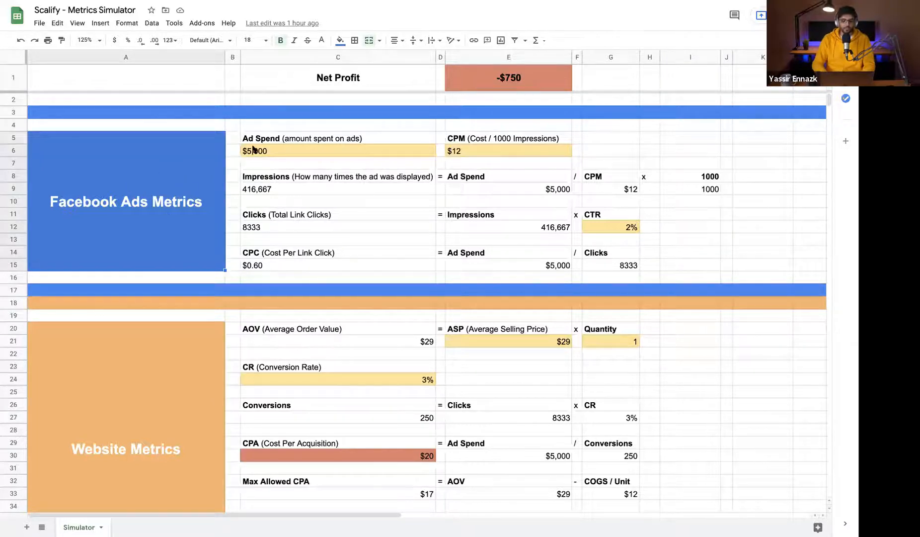
drag(267, 135, 712, 264)
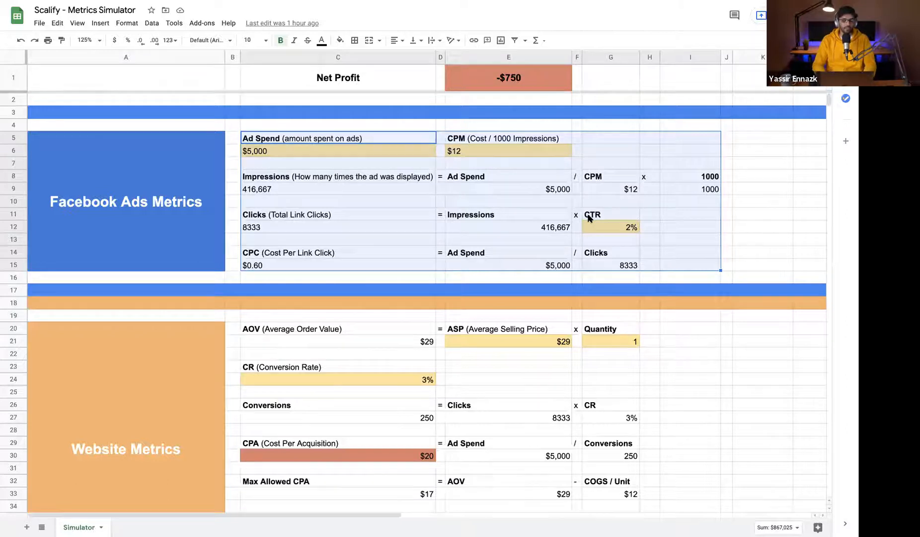
click(610, 208)
click(616, 203)
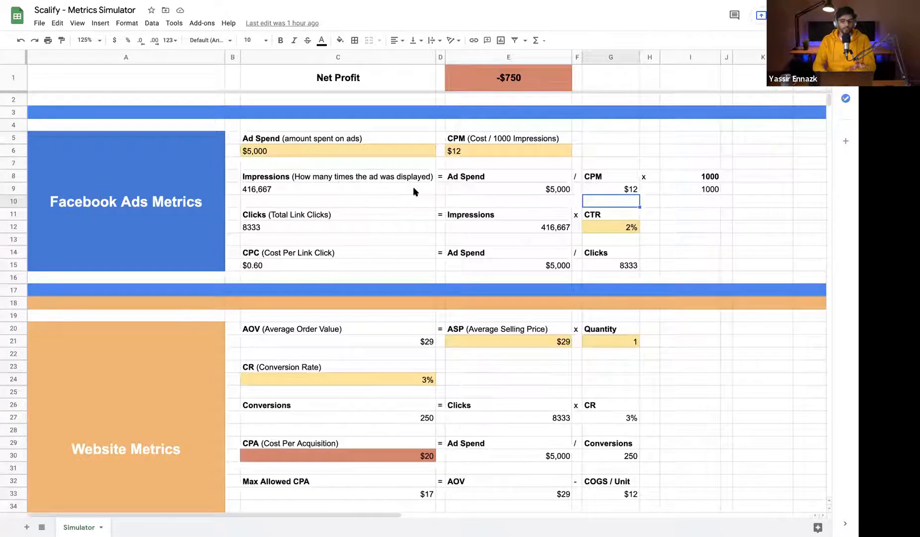
click(428, 162)
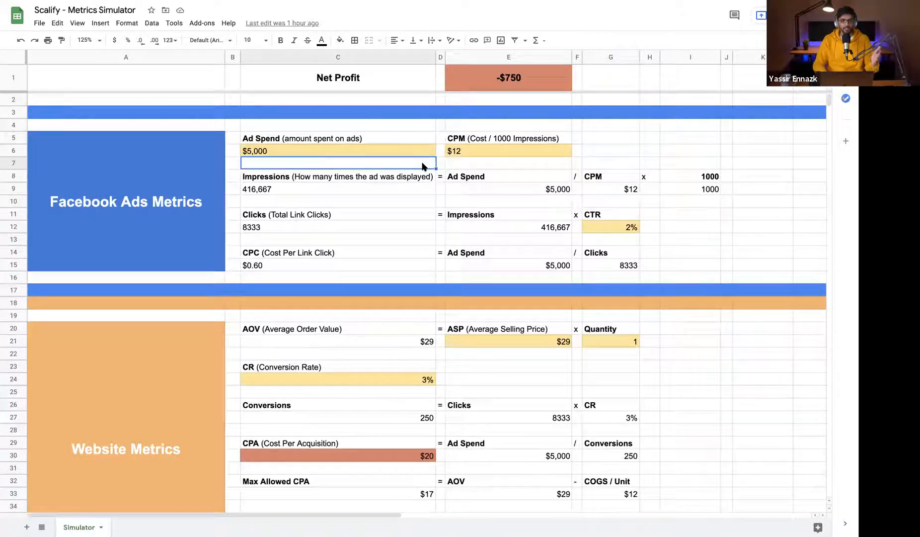
click(401, 153)
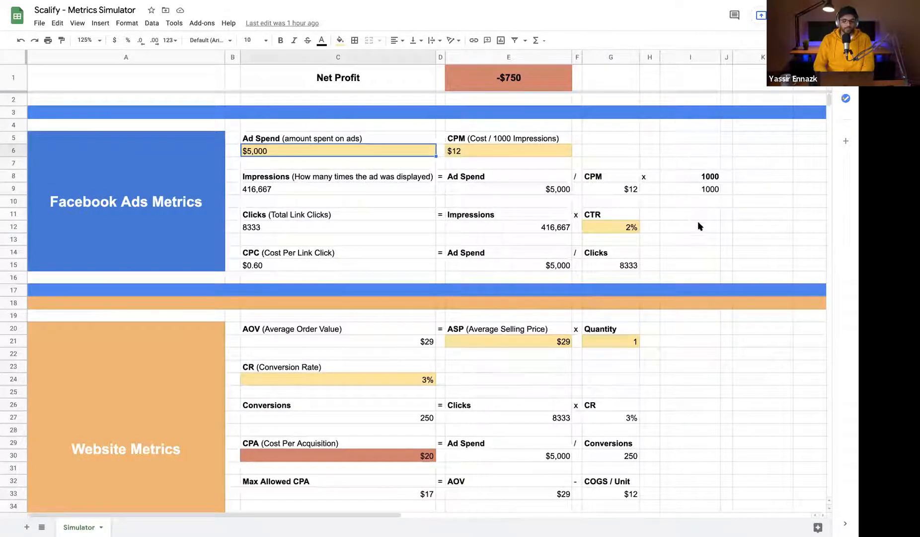
drag(728, 267, 154, 150)
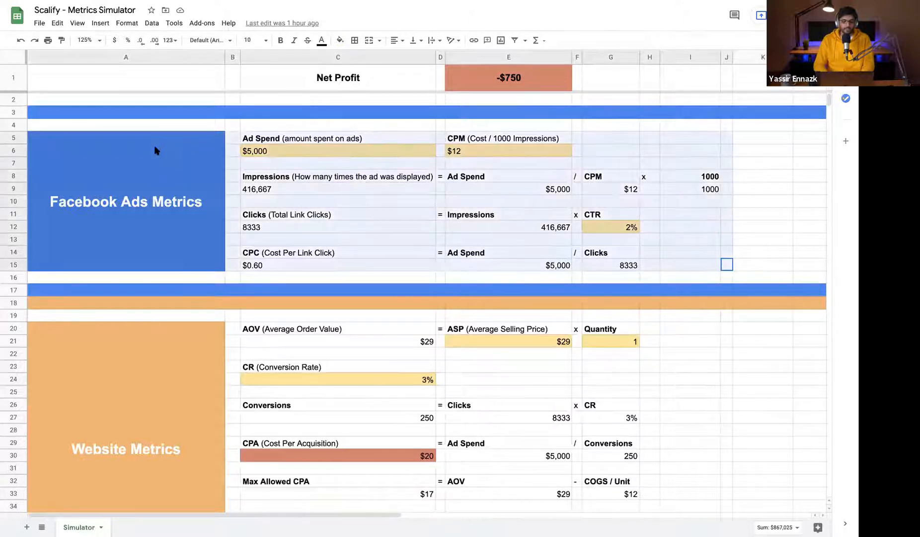
- Look through the Website Metrics and Business Metrics sections, comparing the Net Profit row with the Net Profit cell in row 1
scroll(155, 150, down, 2)
scroll(155, 150, down, 4)
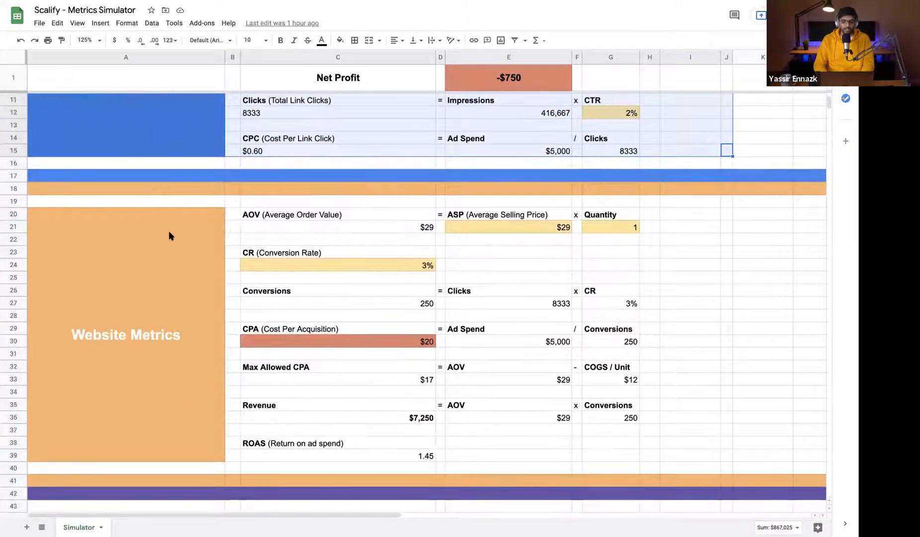
scroll(168, 231, down, 8)
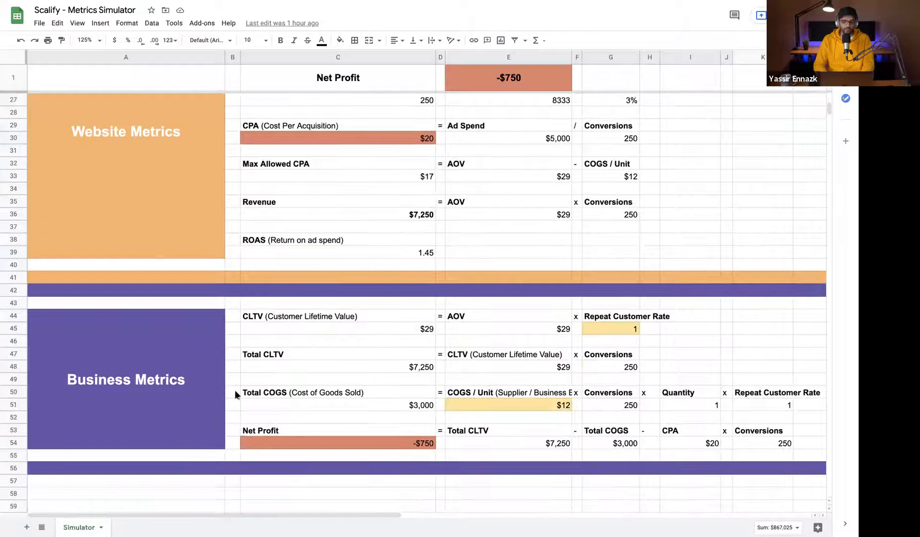
click(358, 442)
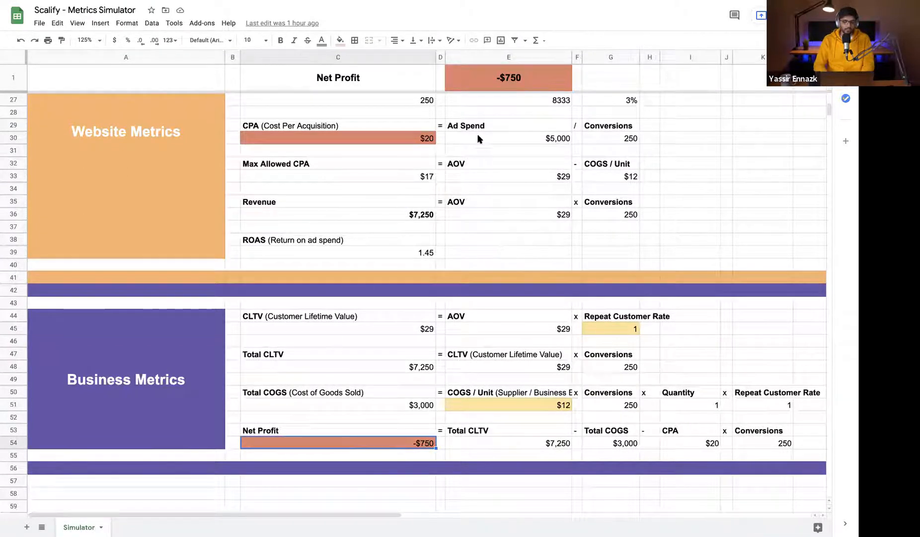
click(493, 86)
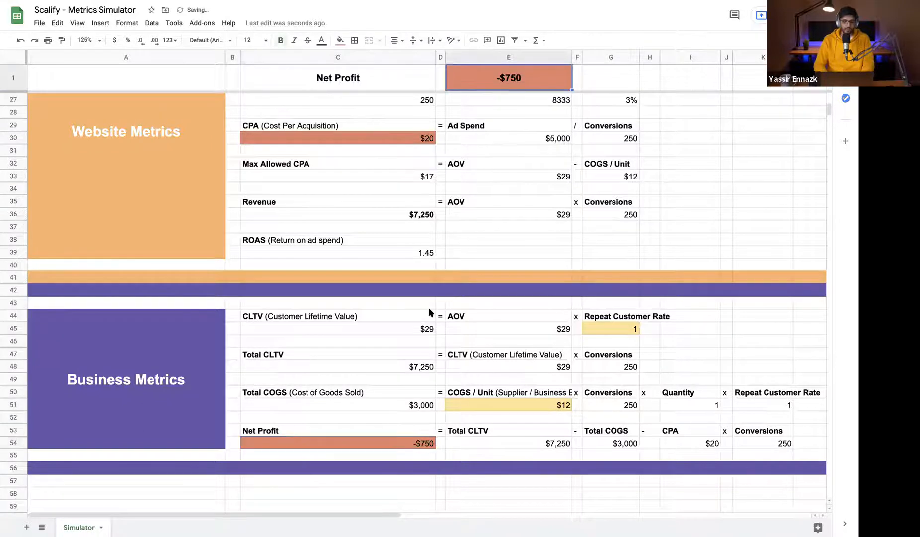
scroll(429, 312, up, 8)
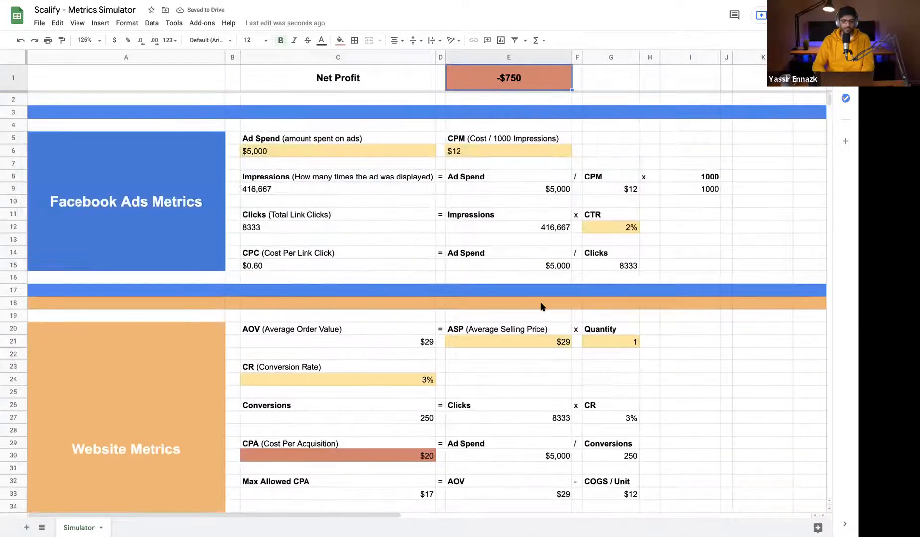
- Review how Ad Spend, CPM and CTR feed the Impressions, Clicks and CPC calculations in the Facebook Ads Metrics section
click(272, 153)
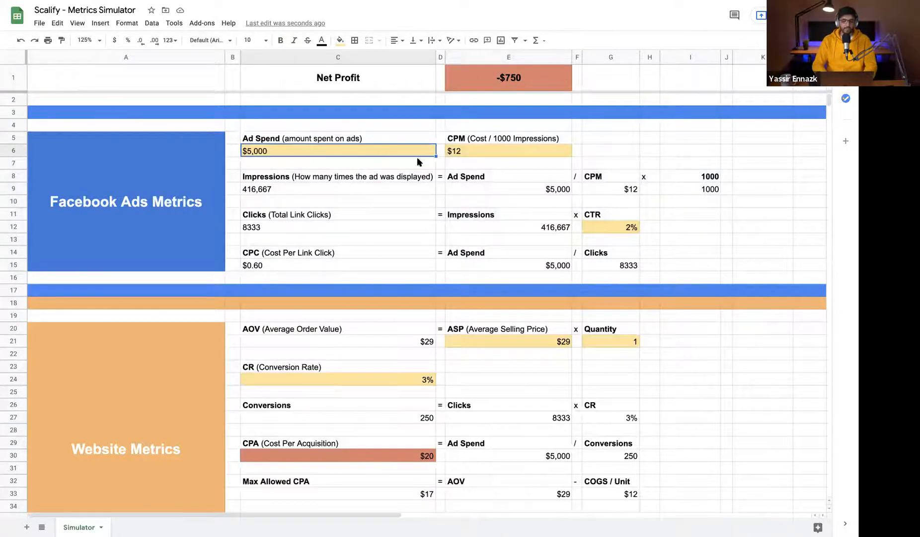
click(481, 151)
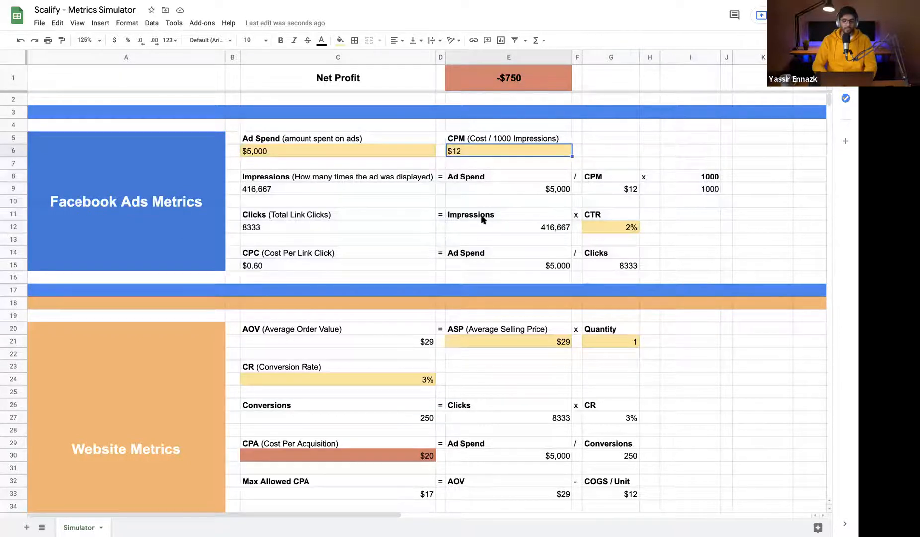
click(278, 182)
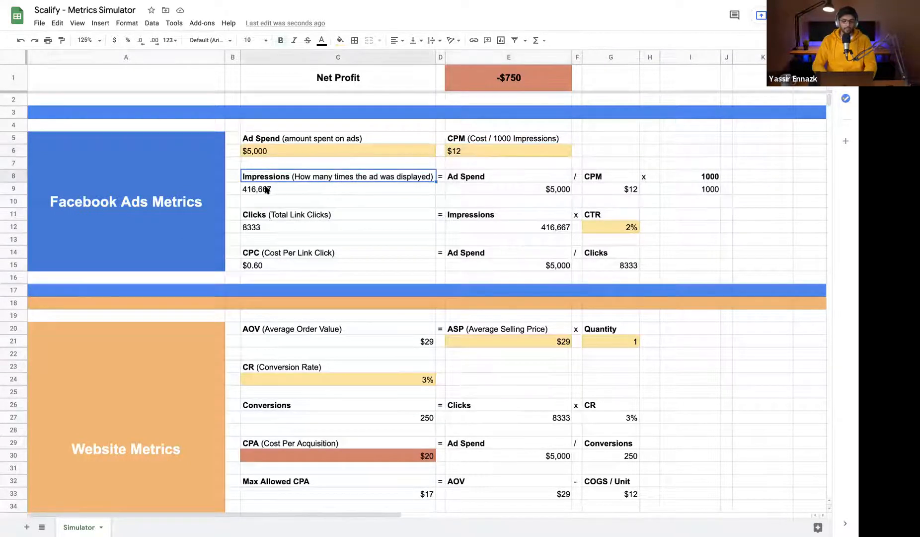
click(503, 188)
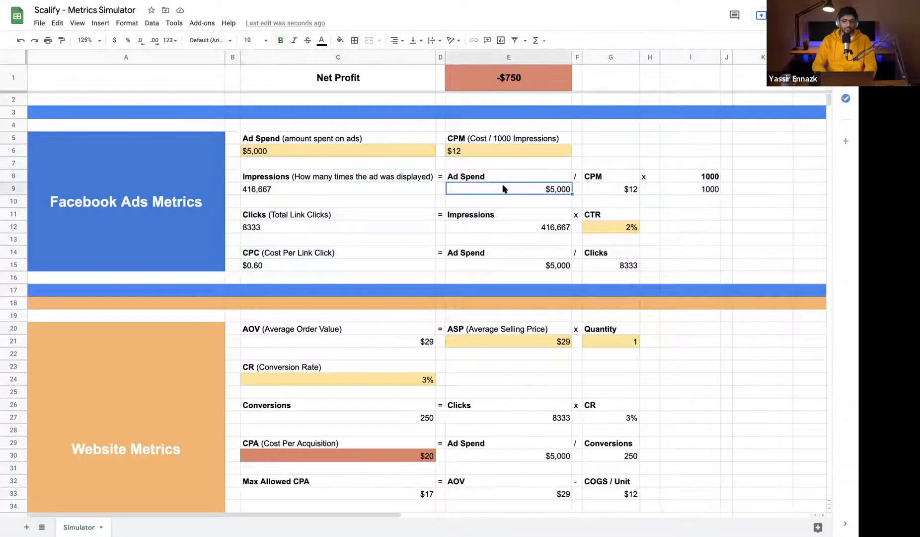
click(353, 180)
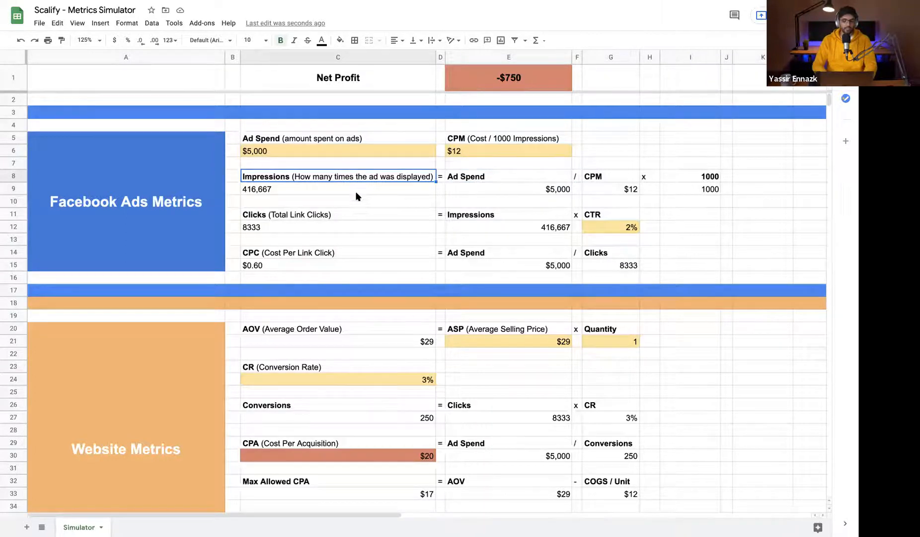
click(343, 214)
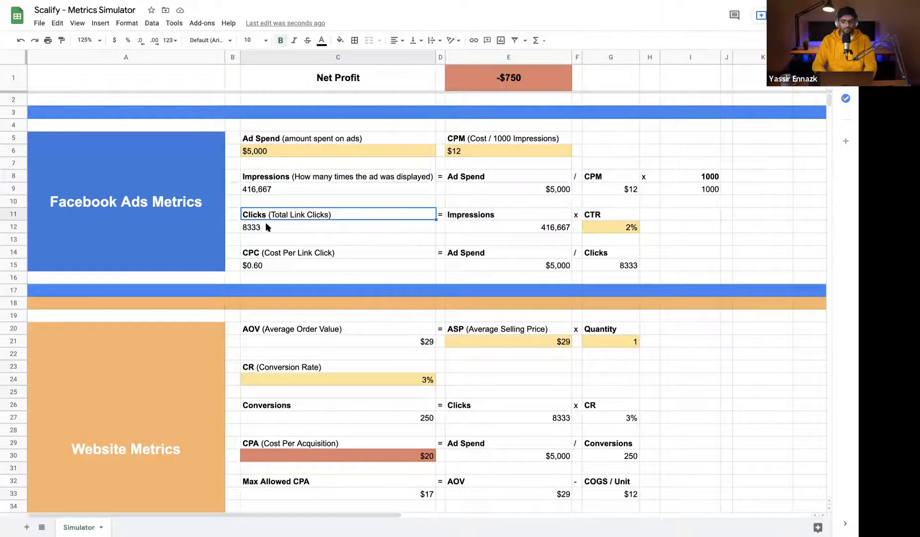
click(268, 263)
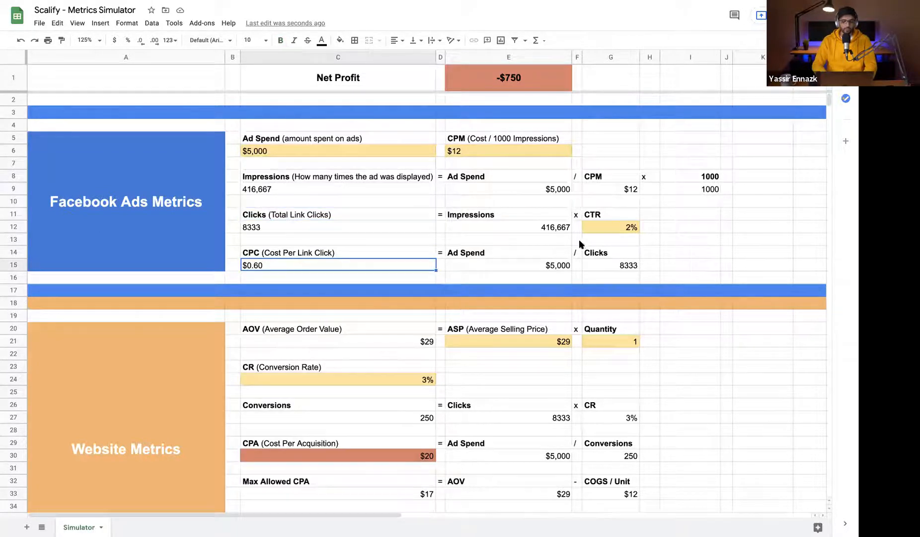
click(593, 227)
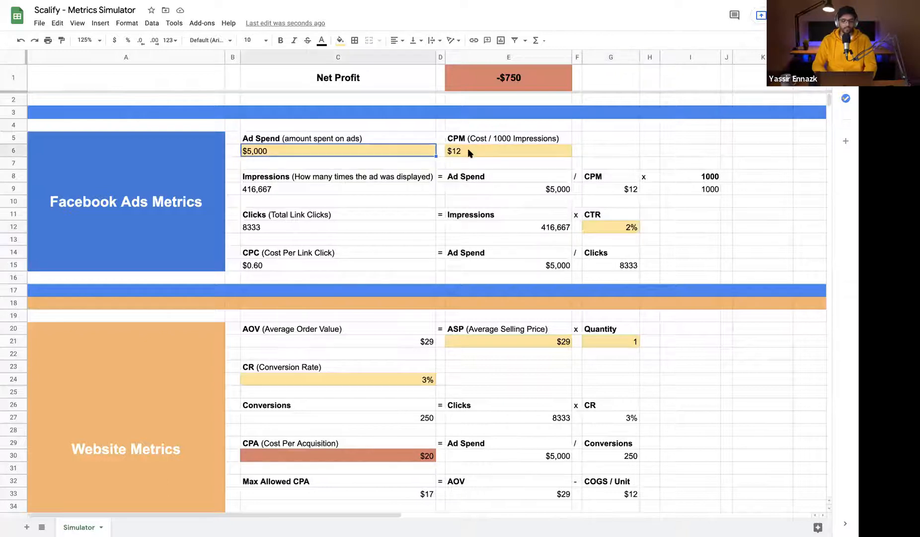
click(505, 151)
click(410, 150)
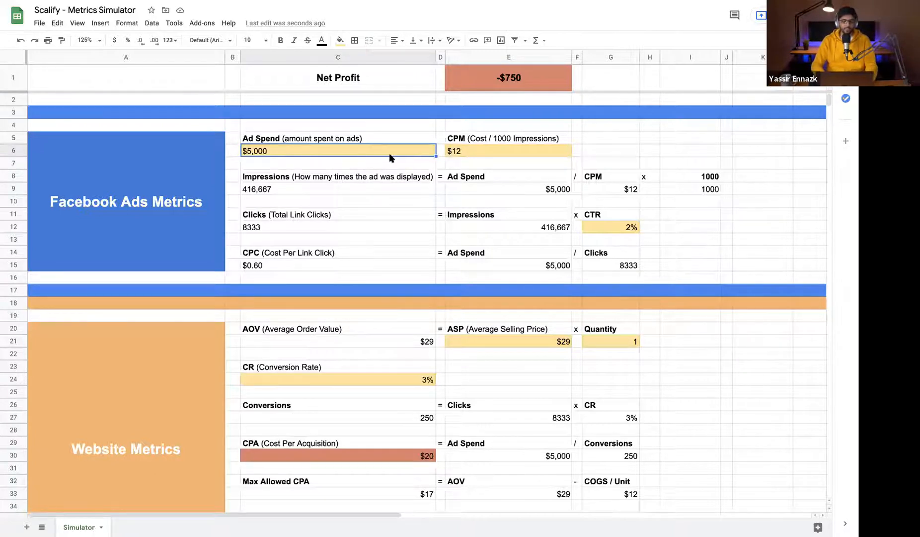
- Set the CPM to $9 in the Facebook Ads Metrics section and check the effect on Net Profit
click(501, 153)
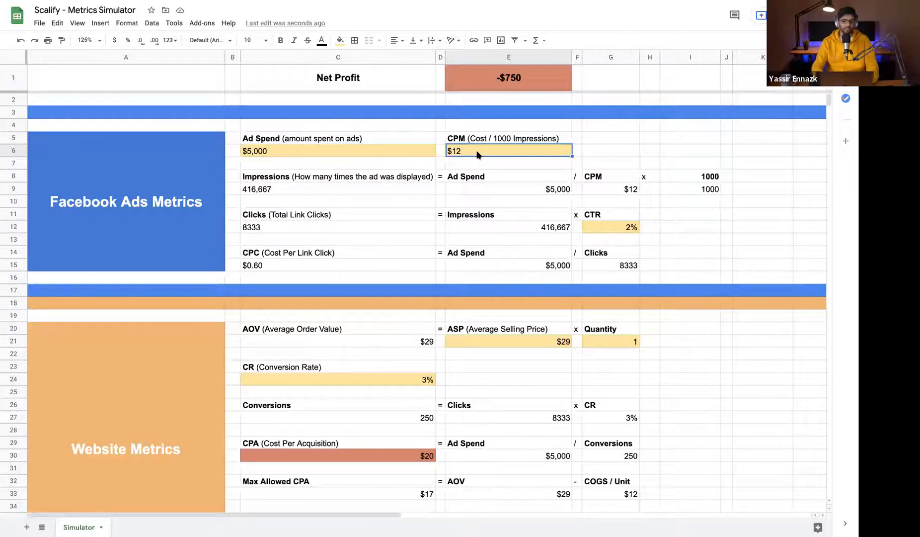
text(9)
key(Return)
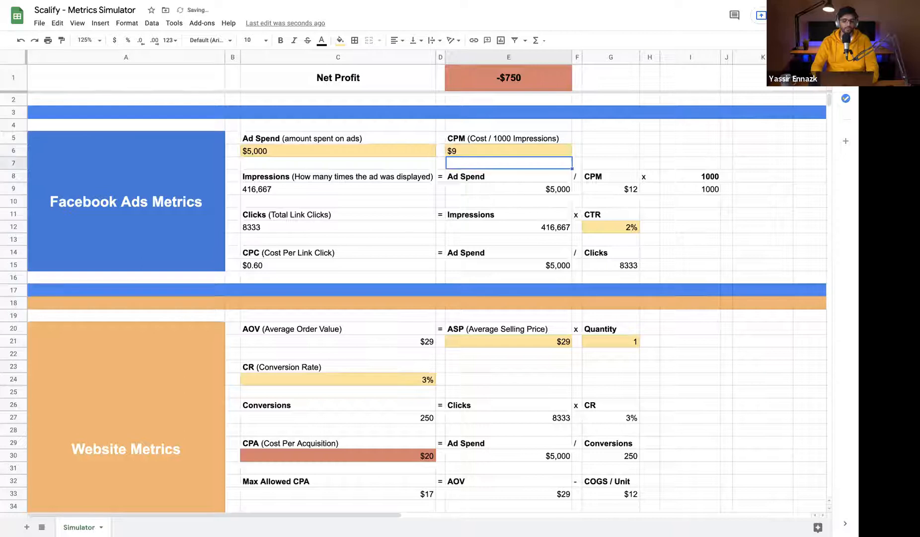
click(493, 83)
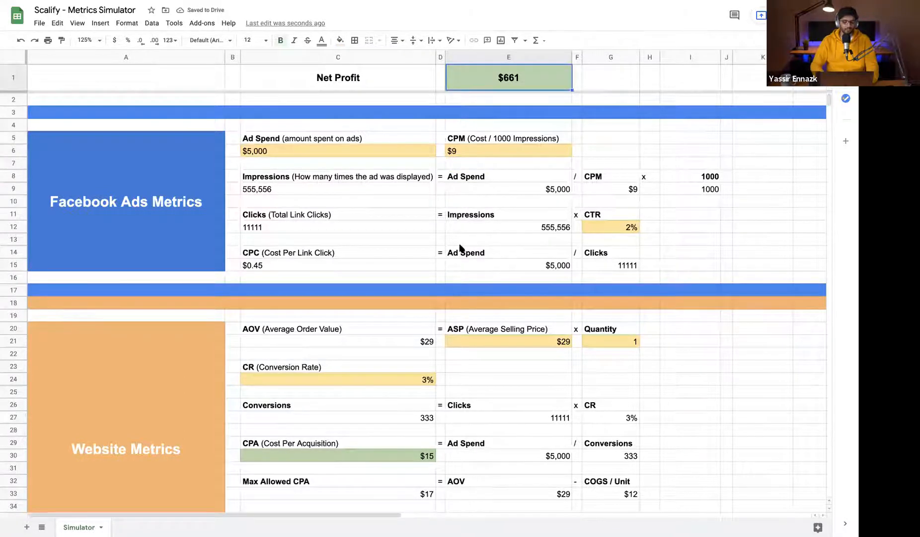
click(466, 153)
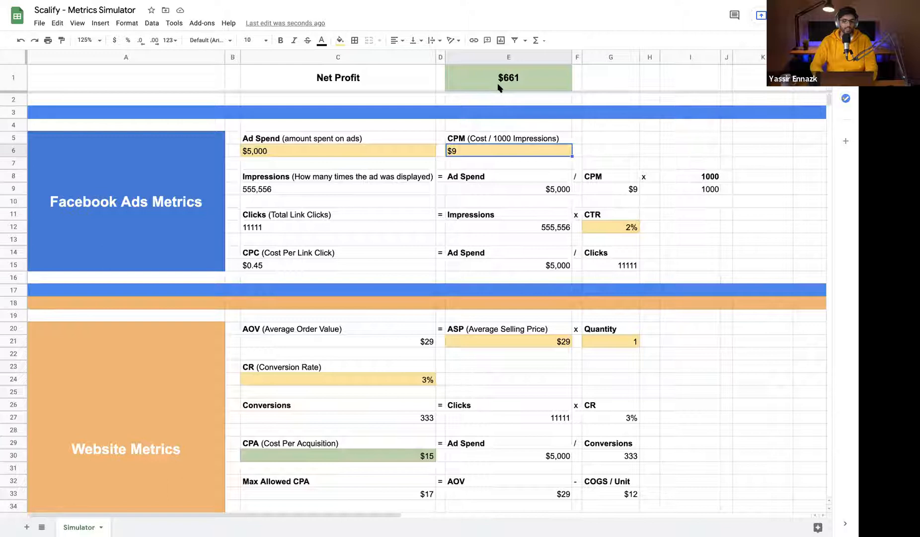
- Undo the CPM change, redo it to compare Net Profit, and undo it again
key(super+z)
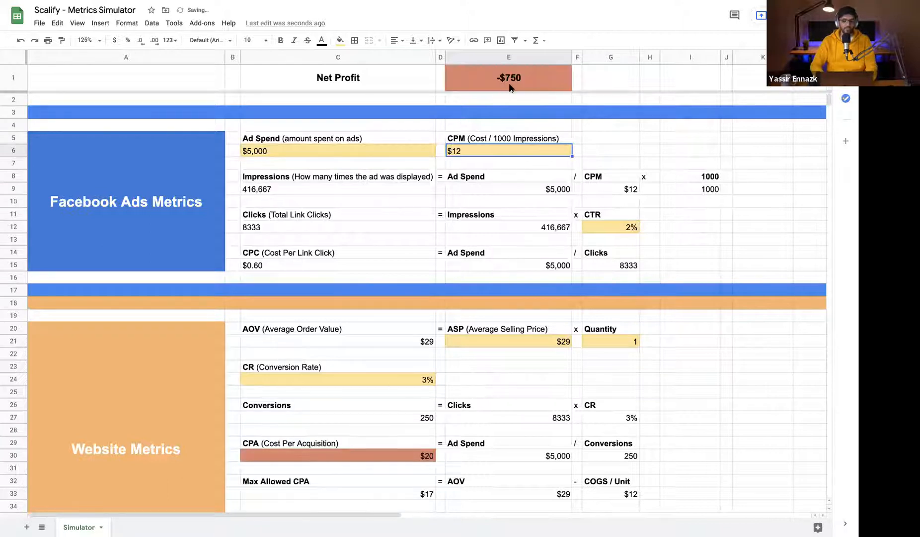
key(super+shift+z)
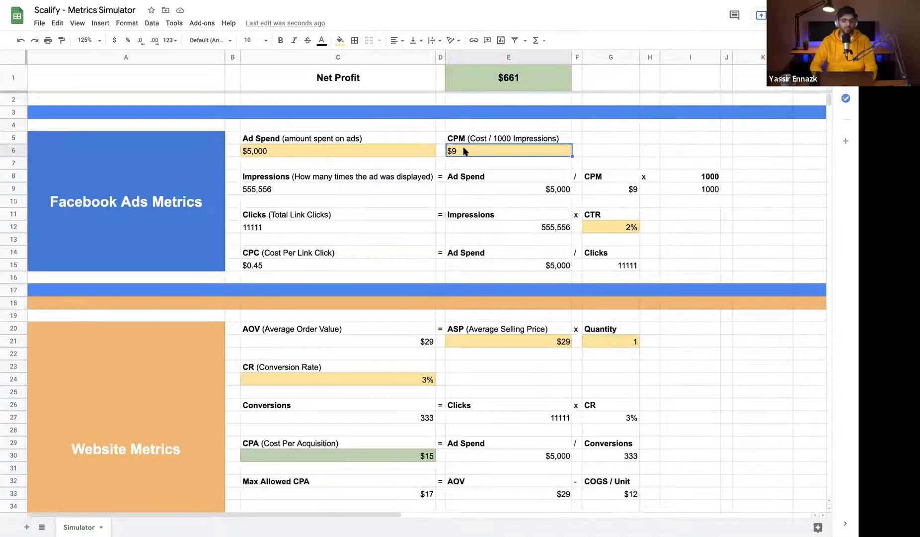
key(ctrl+z)
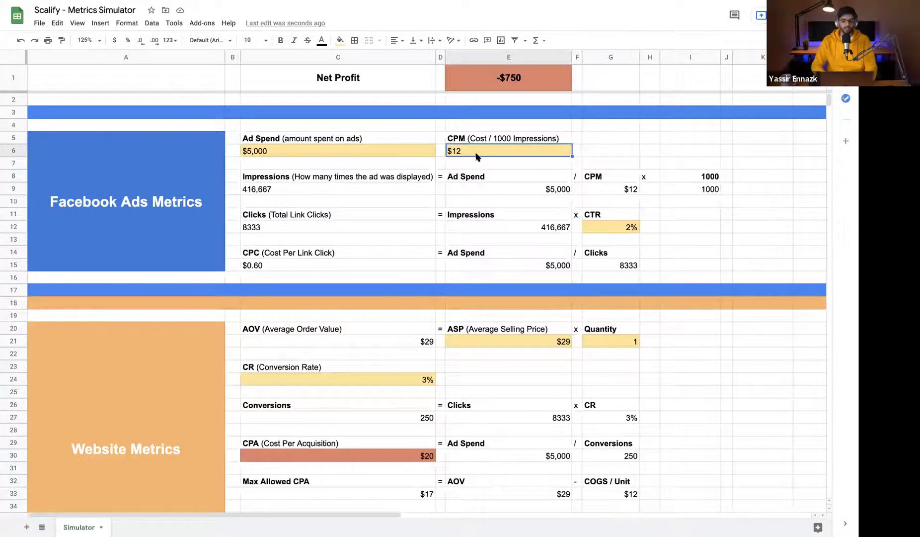
- Set the CTR in the Clicks calculation to 5% and check the effect on Net Profit
click(341, 189)
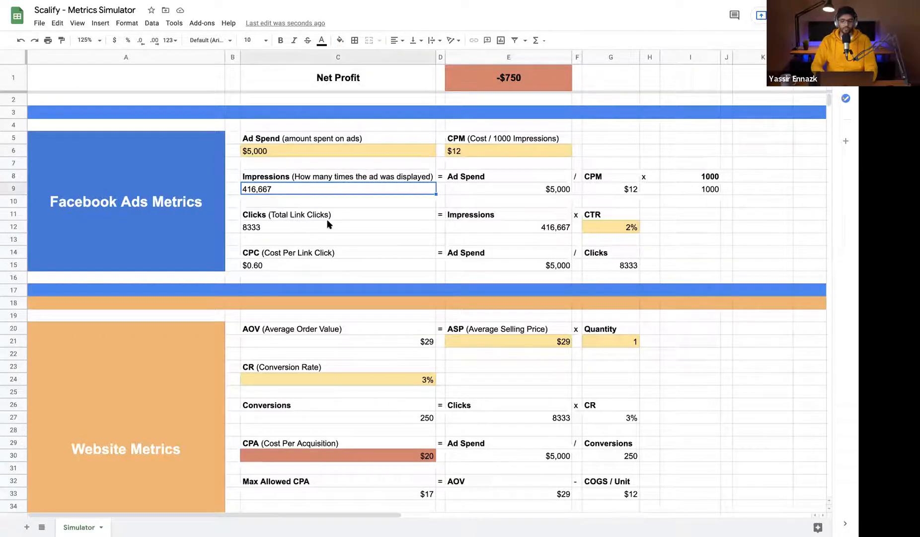
click(595, 228)
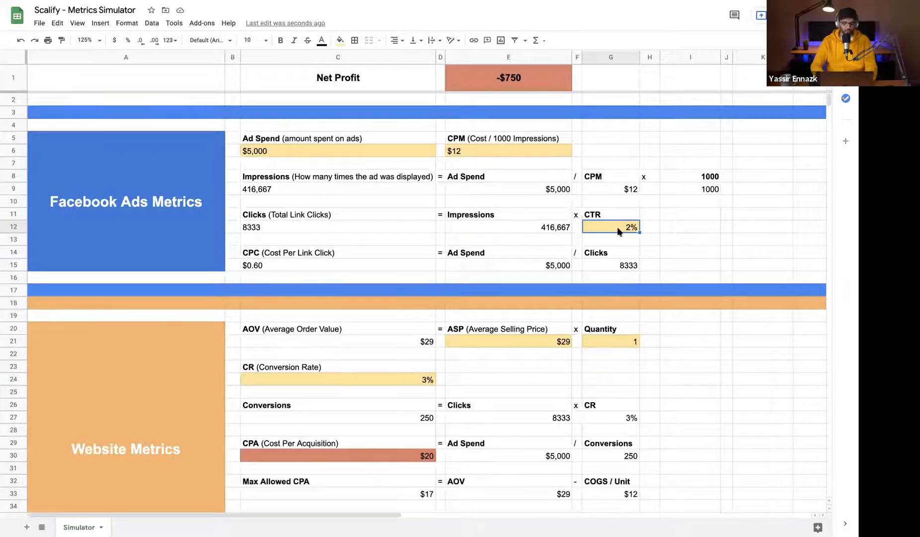
text(5)
key(Return)
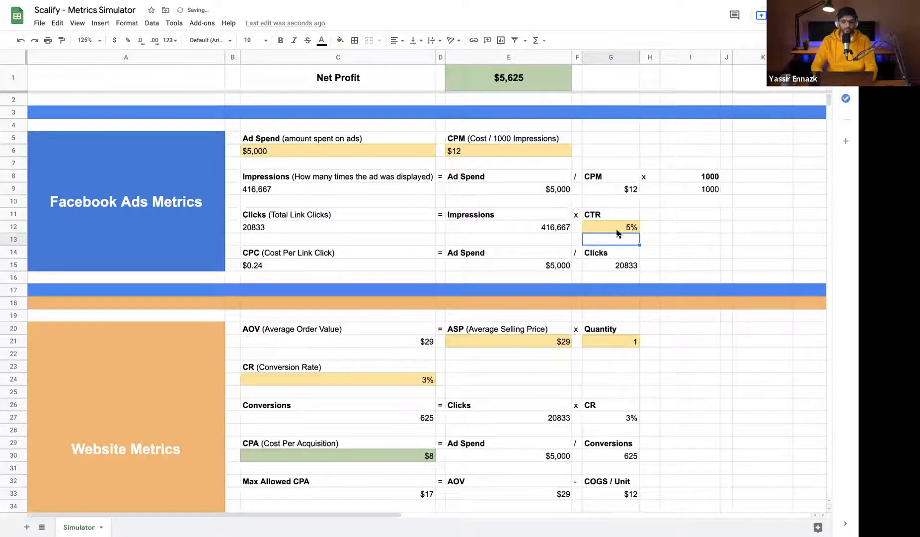
click(608, 227)
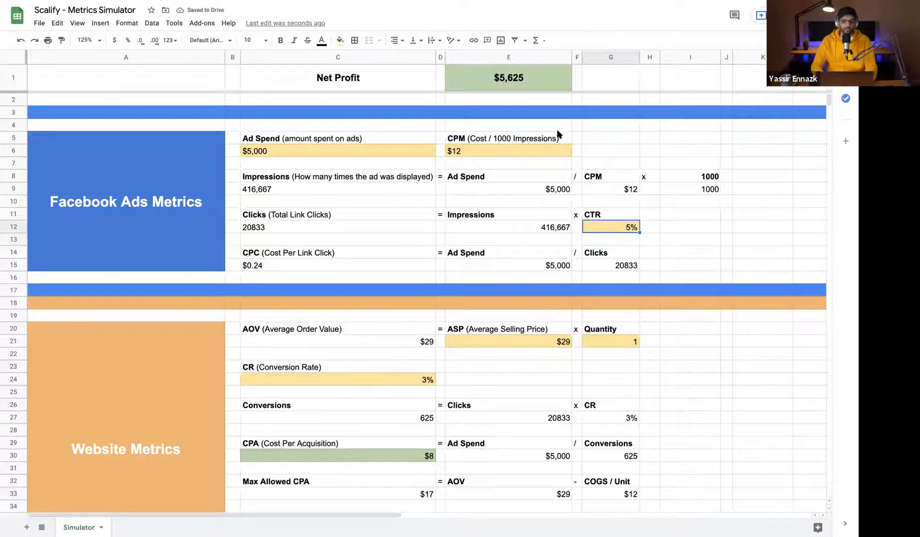
click(535, 87)
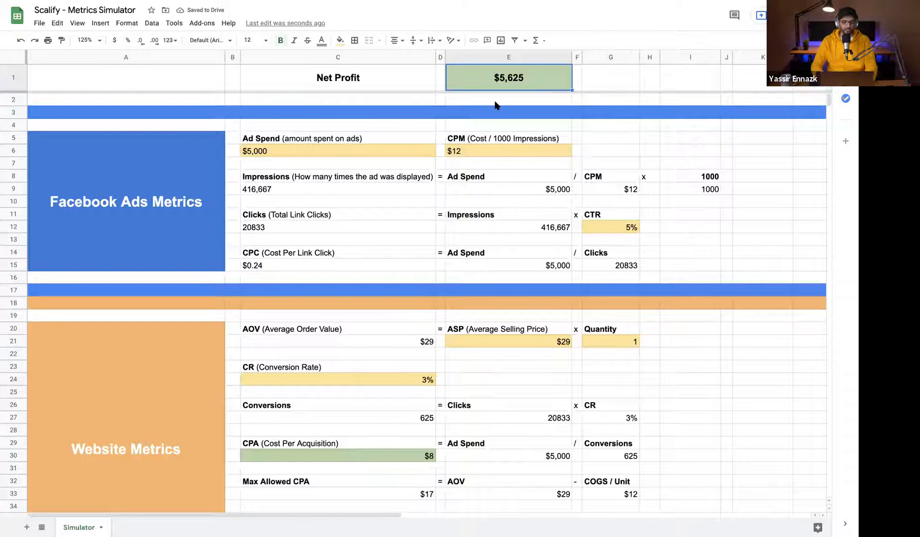
- Undo the CTR change to compare Net Profit and redo it, restoring the CTR of 5%
key(ctrl+z)
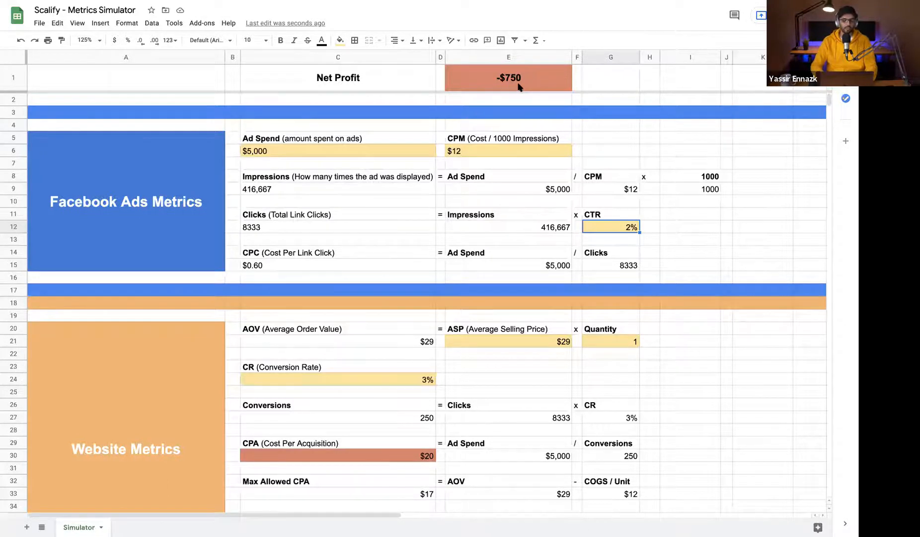
key(super+z)
key(super+z)
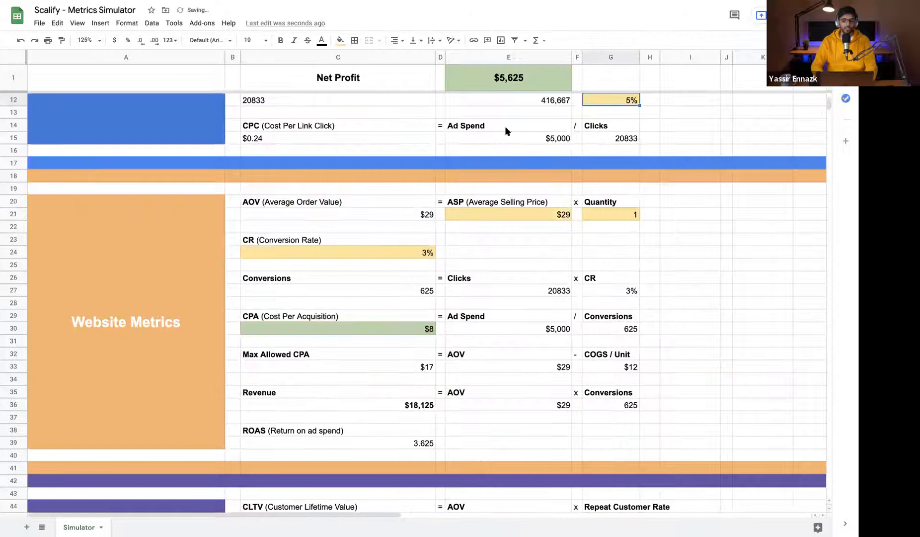
scroll(506, 131, up, 3)
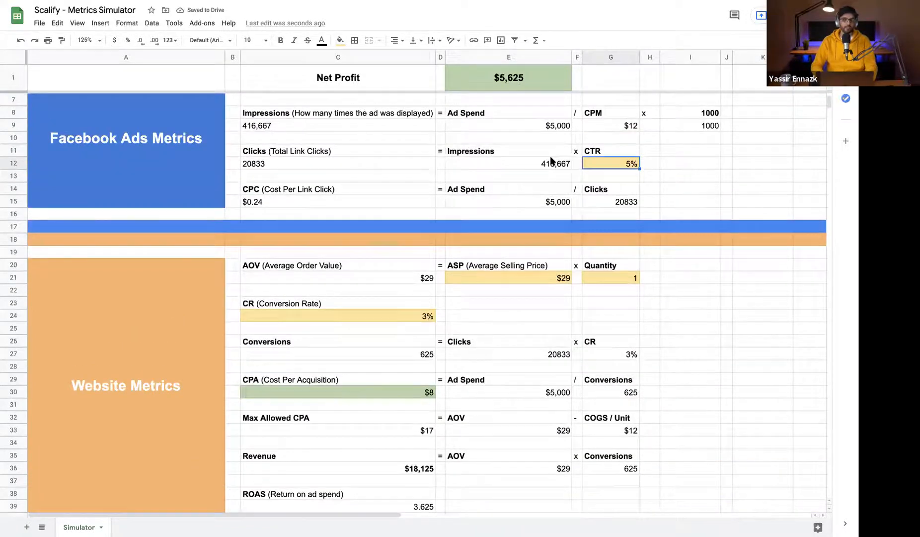
- Set the CPM in the Facebook Ads Metrics section to $9, keeping the 5% CTR, and check Net Profit
scroll(550, 160, up, 3)
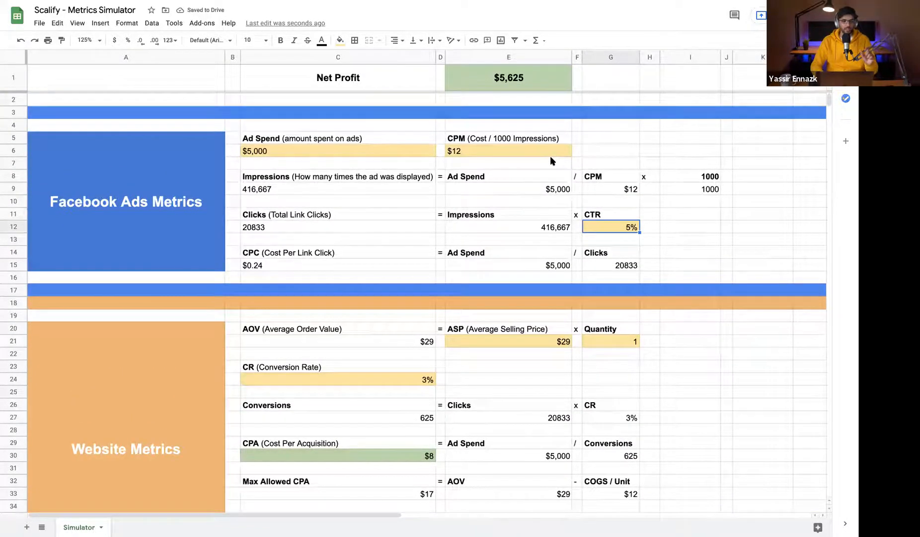
click(668, 231)
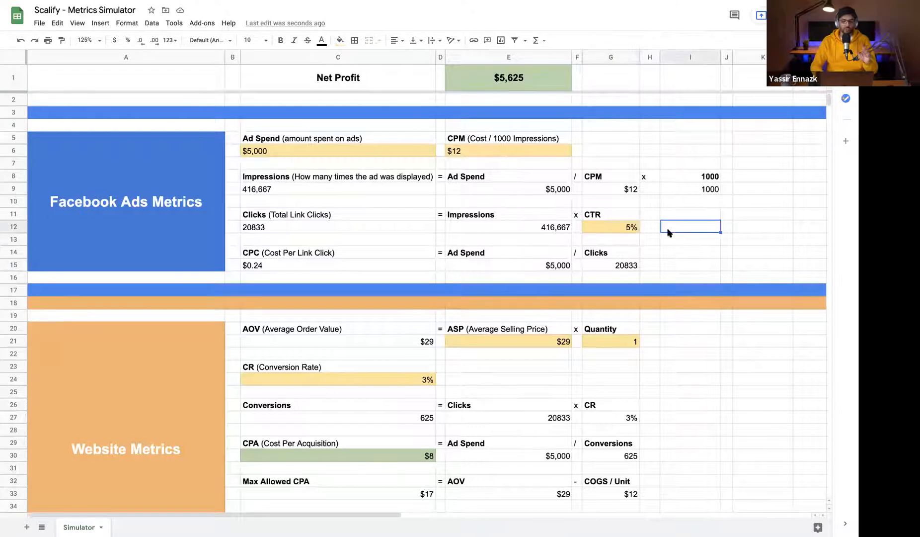
click(617, 230)
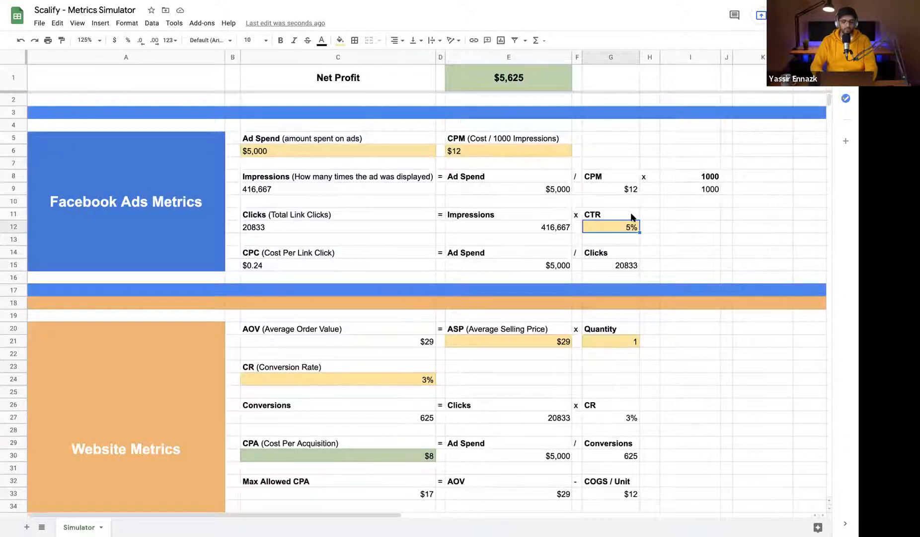
click(522, 154)
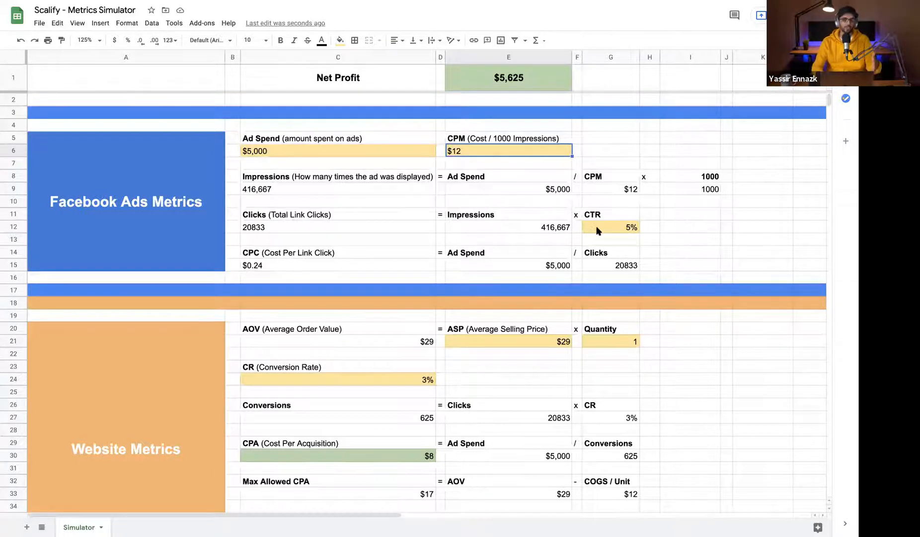
text($9)
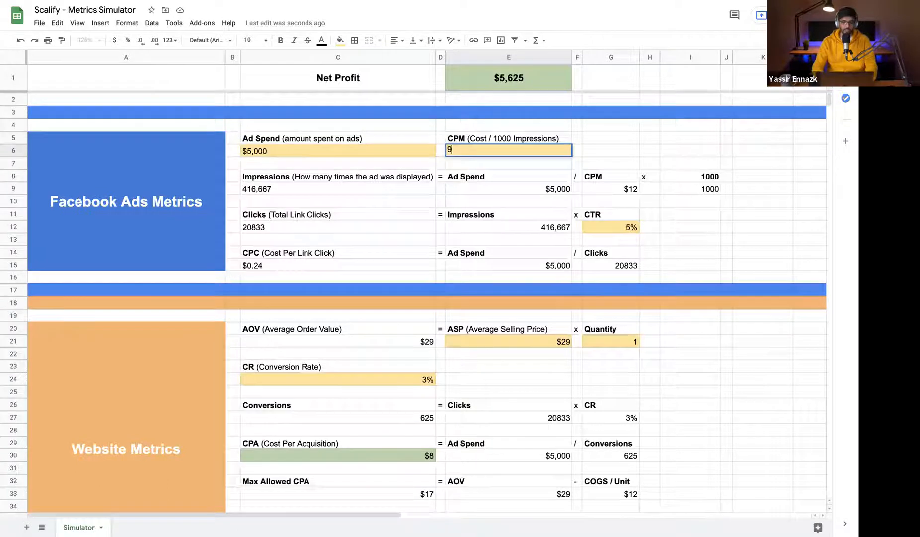
key(Return)
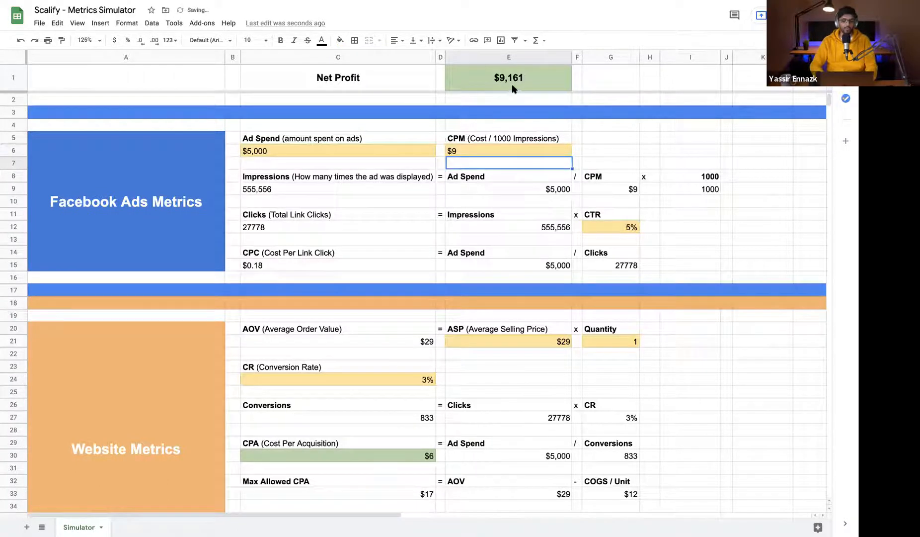
- Examine the ROAS in the Website Metrics section and compare the Ad Spend with the resulting Revenue
scroll(528, 181, down, 4)
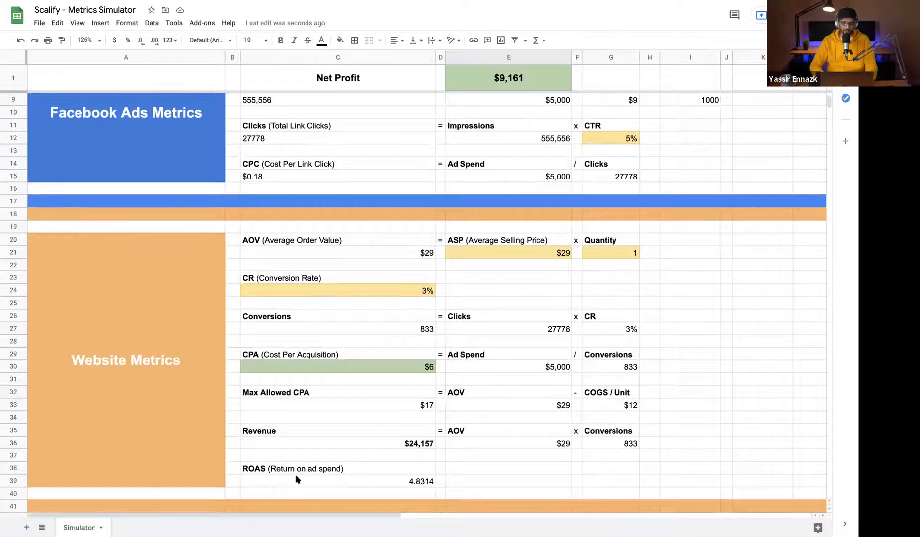
click(407, 481)
scroll(432, 466, up, 4)
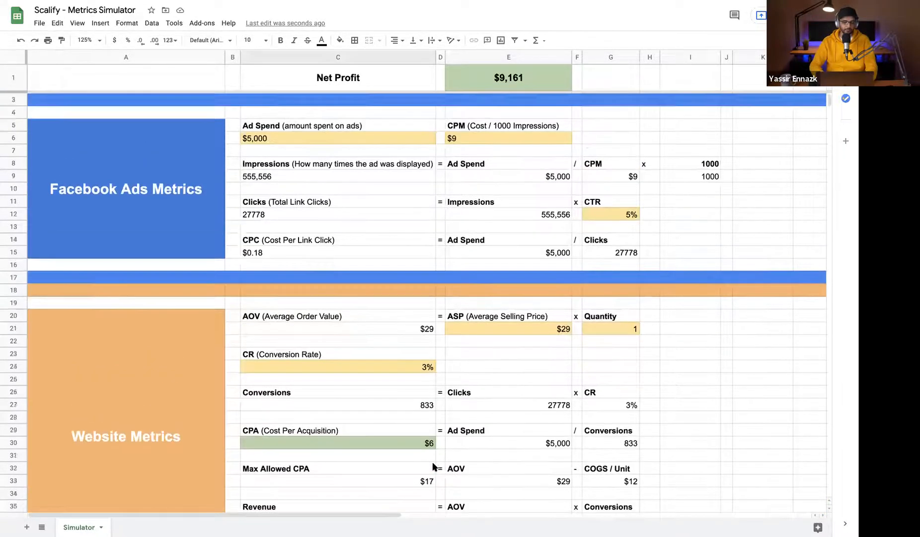
click(281, 152)
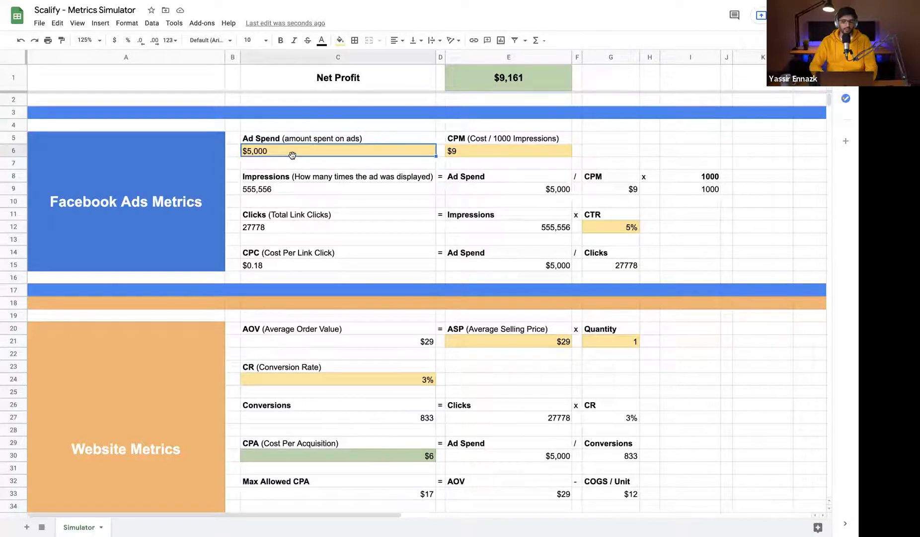
scroll(294, 248, down, 3)
scroll(294, 248, up, 3)
scroll(293, 244, down, 2)
click(402, 470)
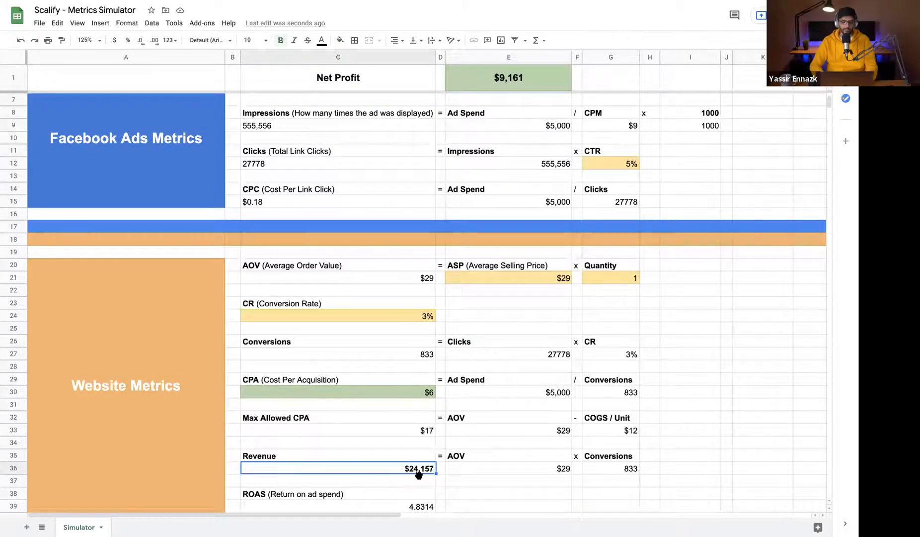
scroll(387, 318, up, 3)
click(344, 152)
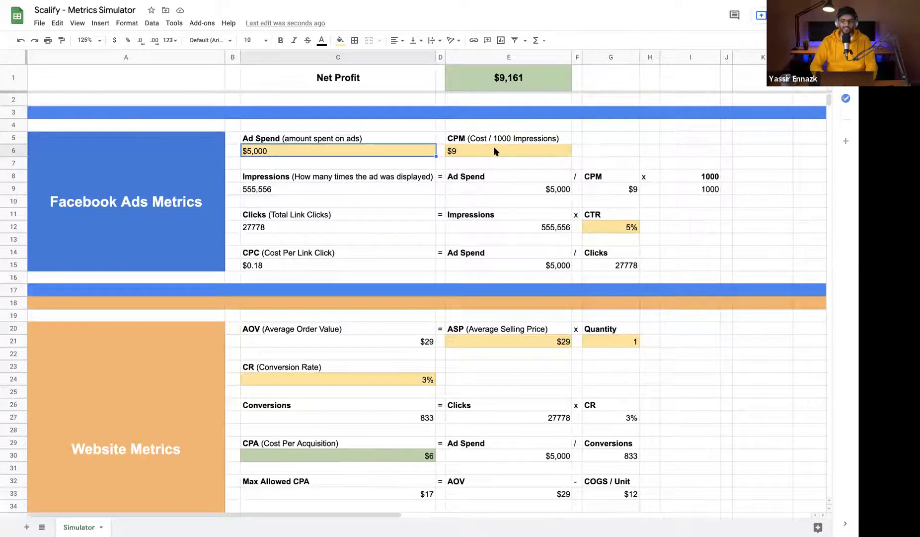
- Set the CPM in the Facebook Ads Metrics section back to $12
click(494, 151)
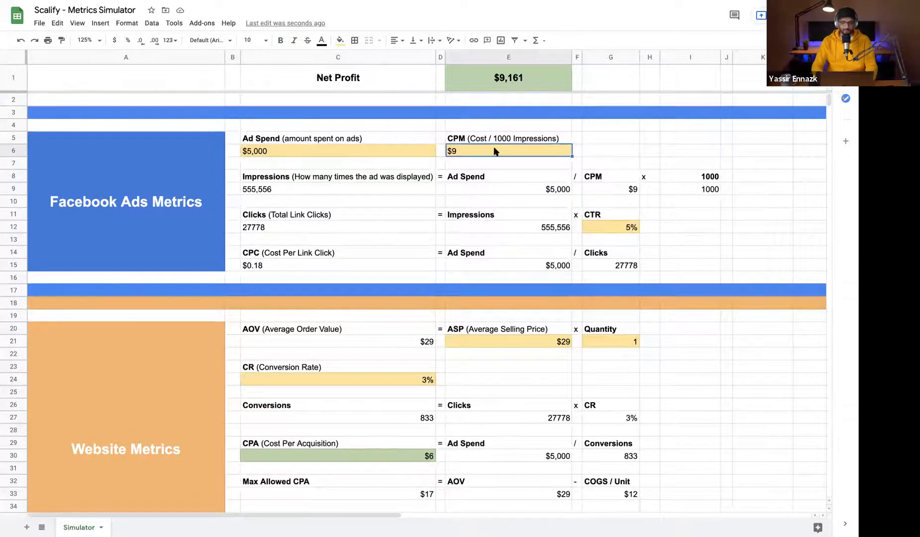
text(12)
key(Return)
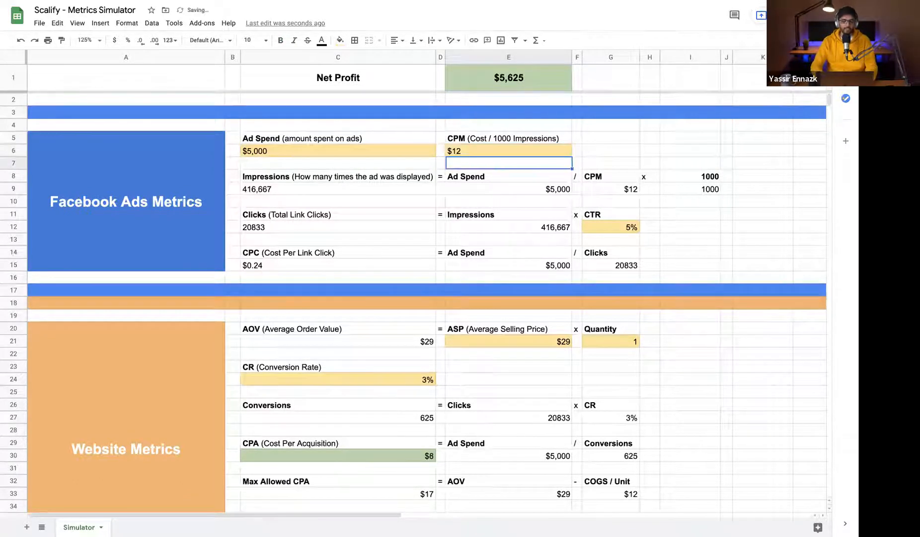
- Try a CTR of 3% in the Clicks calculation, set it to 2%, and check the effect on Net Profit
click(602, 226)
text(3)
key(Return)
key(Up)
text(2)
key(Return)
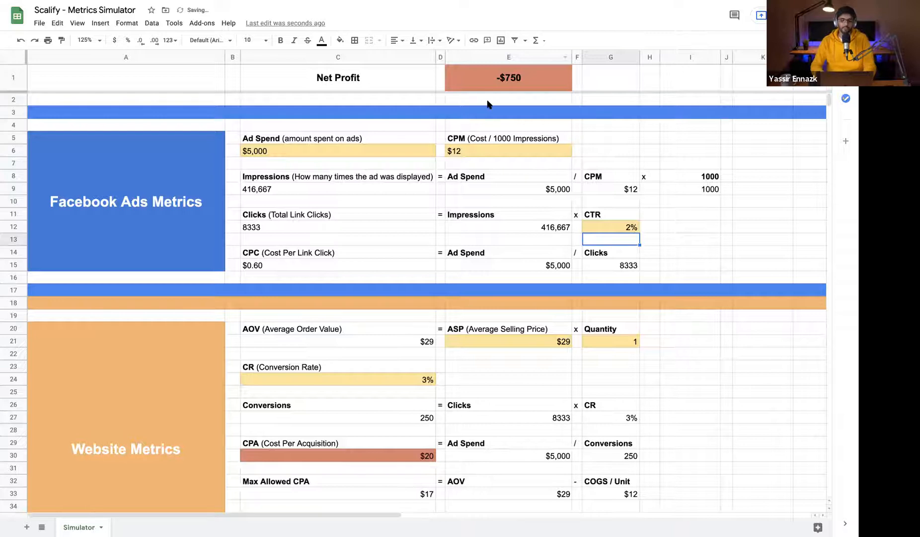
- Review the Website Metrics section, examining the Average Order Value and the Average Selling Price it is calculated from
scroll(419, 245, down, 3)
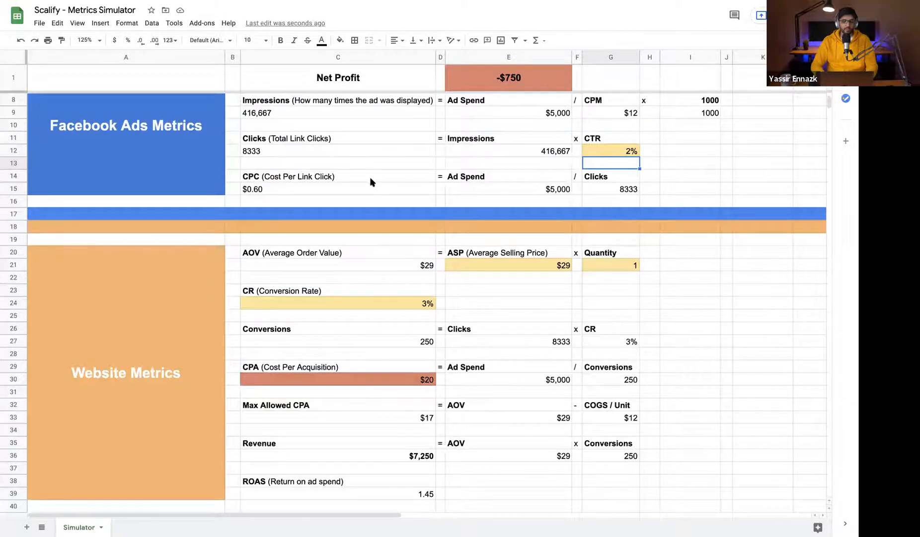
scroll(410, 193, up, 1)
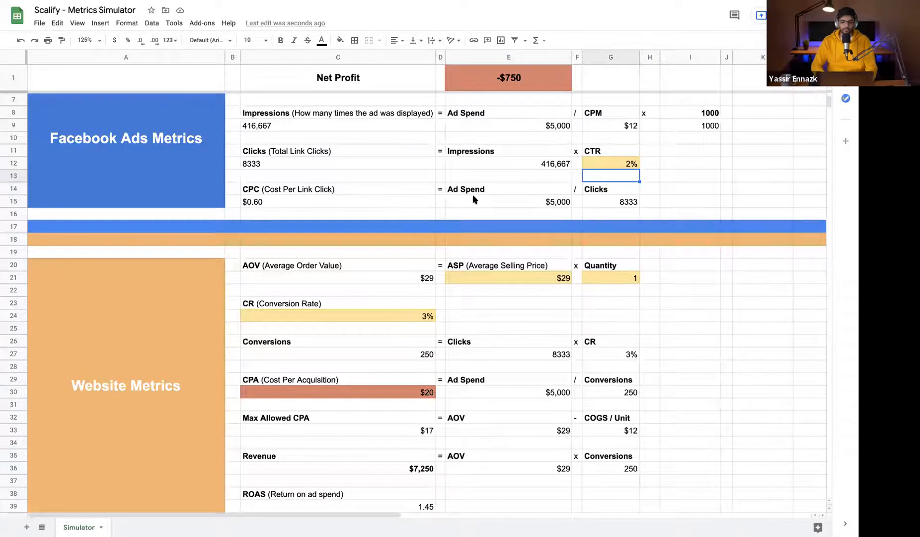
scroll(505, 286, down, 4)
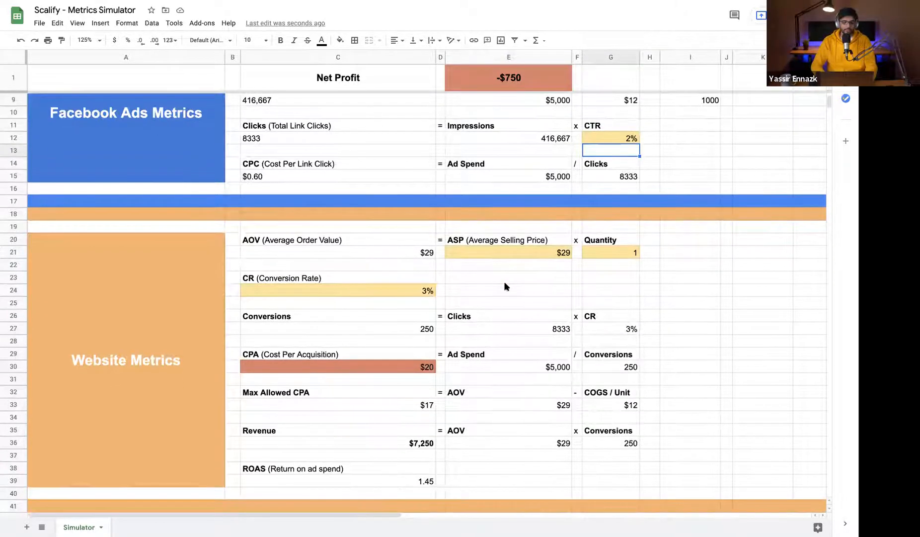
scroll(505, 286, down, 1)
click(411, 206)
click(406, 217)
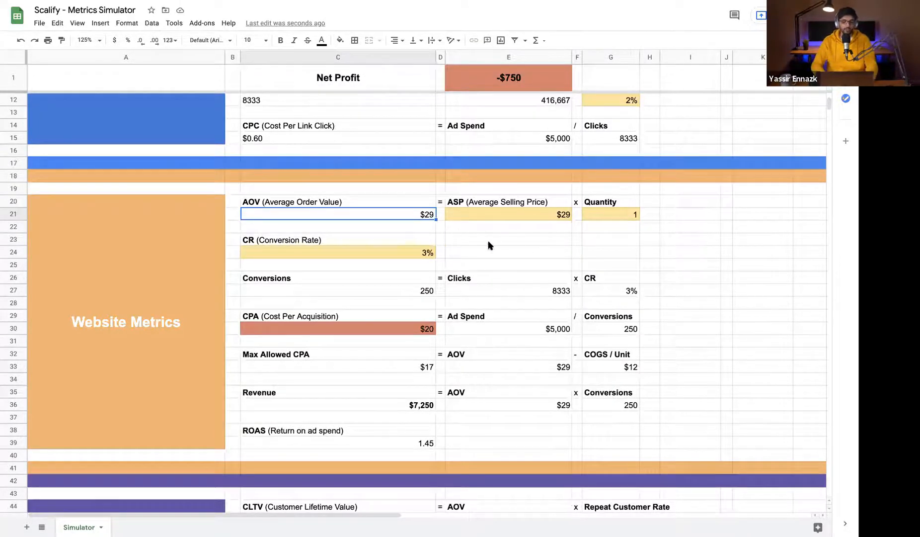
click(501, 218)
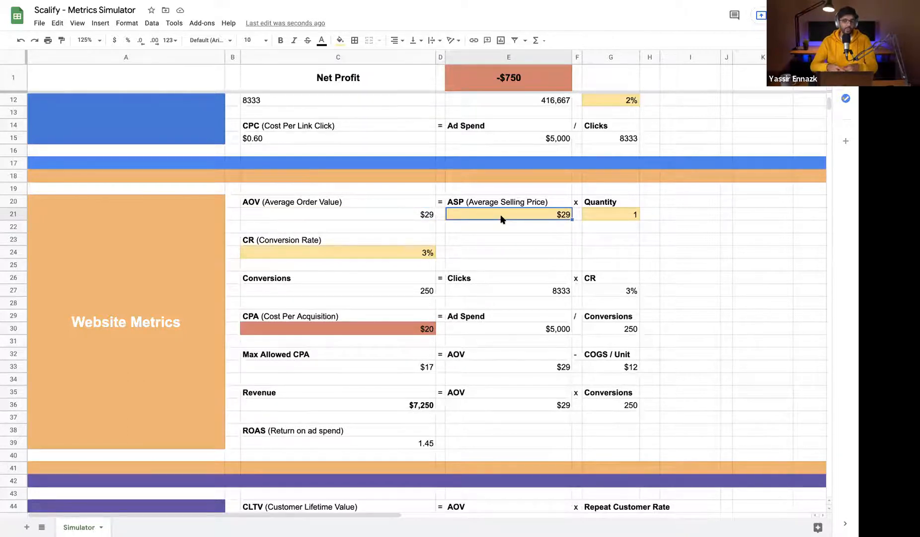
- Set the Quantity in the Average Order Value calculation to 1.2
click(601, 217)
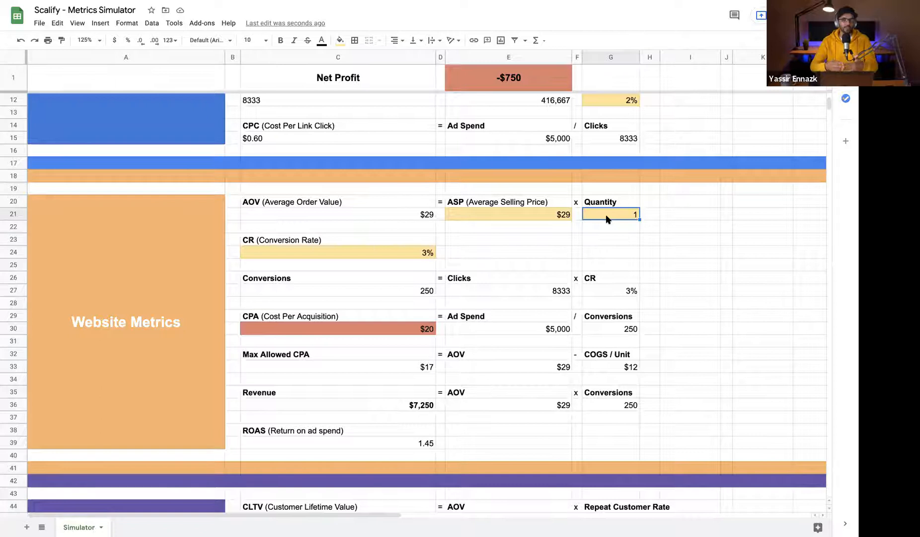
double_click(607, 218)
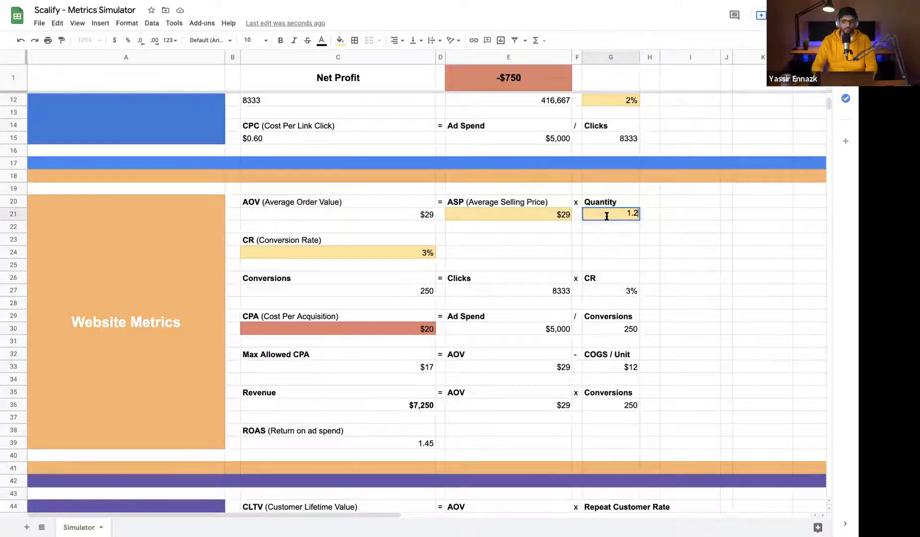
text(.2)
key(Return)
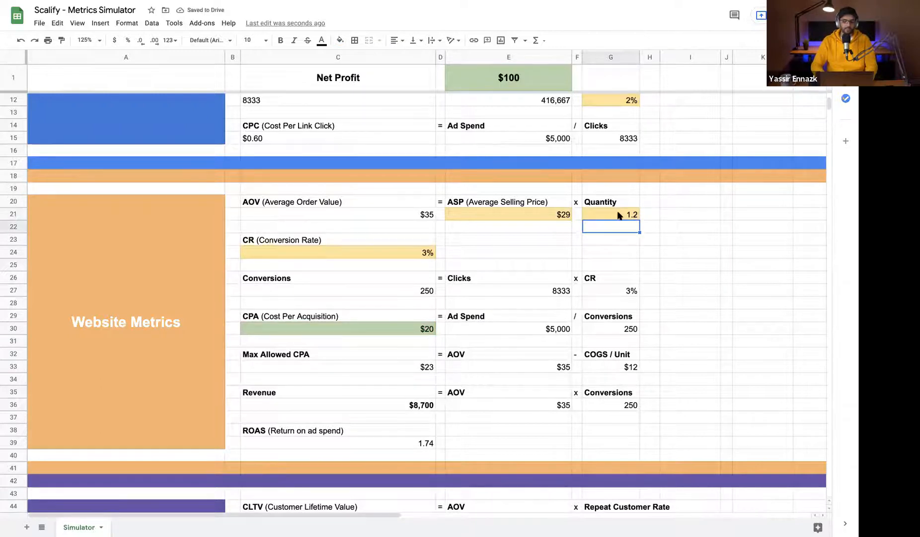
- Undo the Quantity change, redo it to compare Net Profit, and undo it again
click(619, 214)
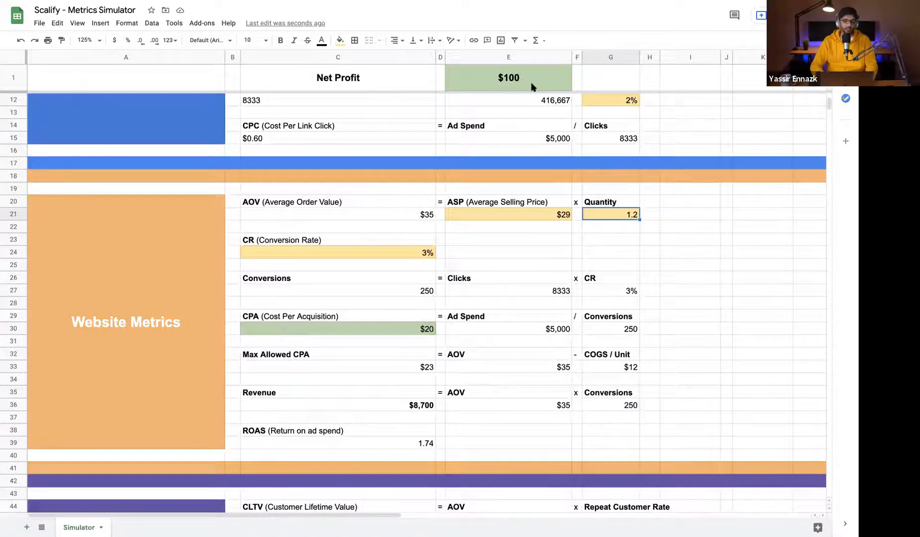
key(ctrl+z)
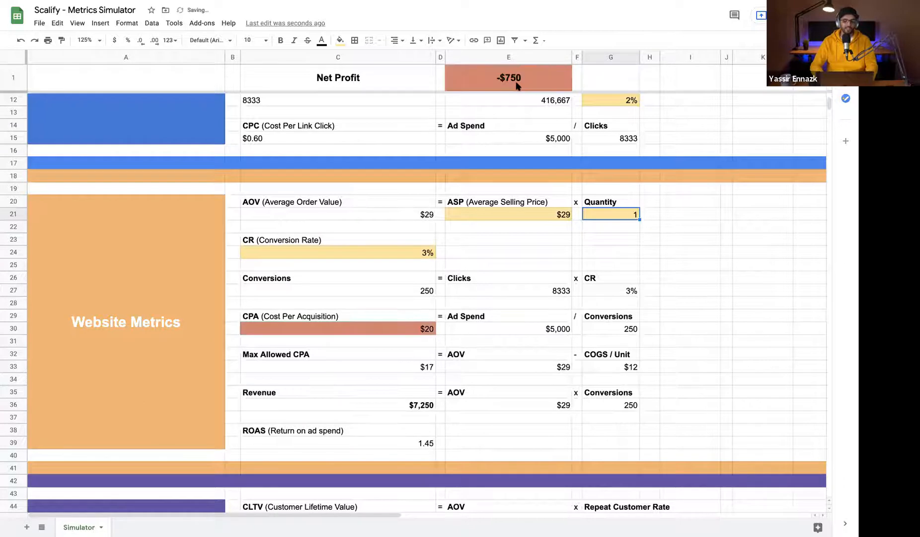
key(ctrl+y)
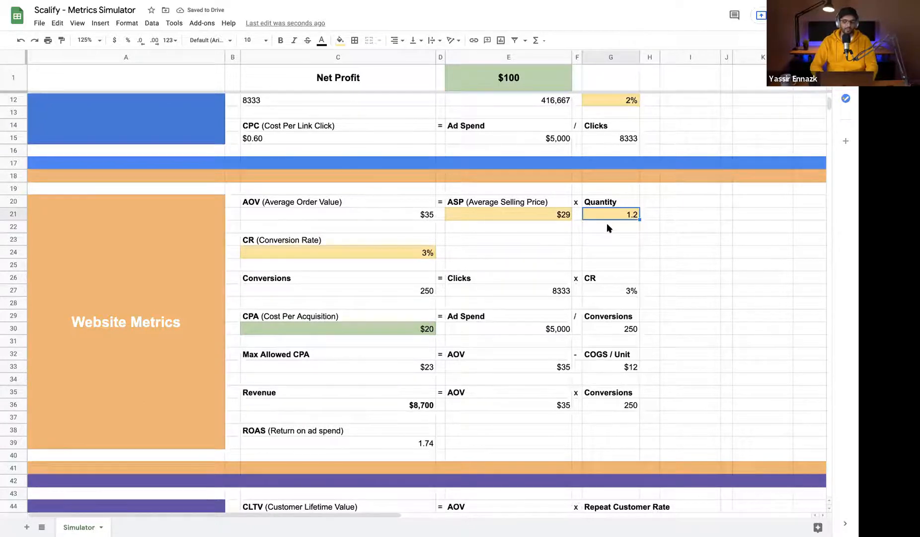
key(ctrl+z)
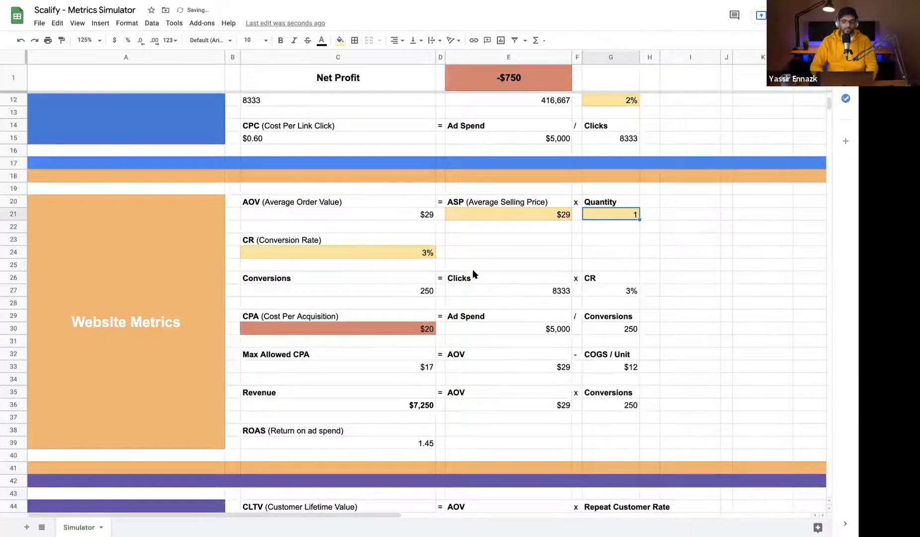
- Set the Conversion Rate in the Website Metrics section to 6% and check the effect on Net Profit
click(407, 255)
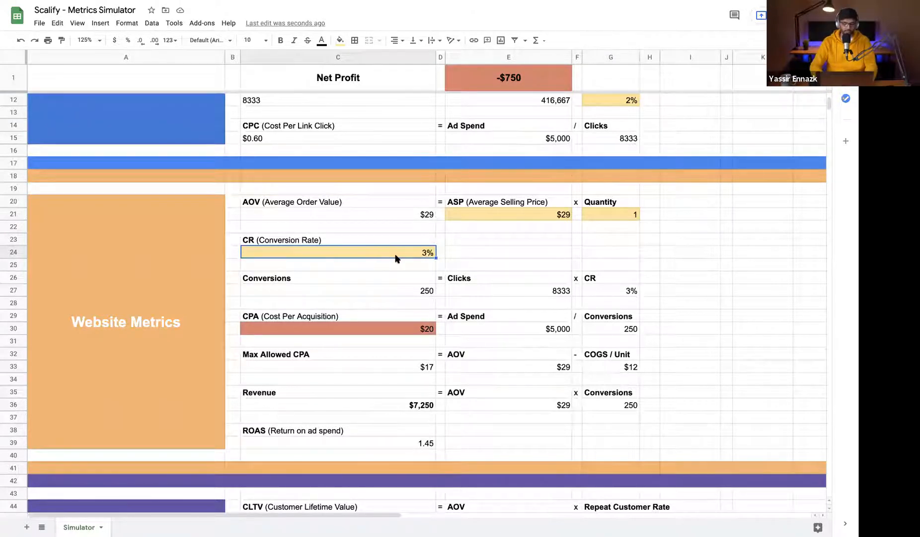
text(6)
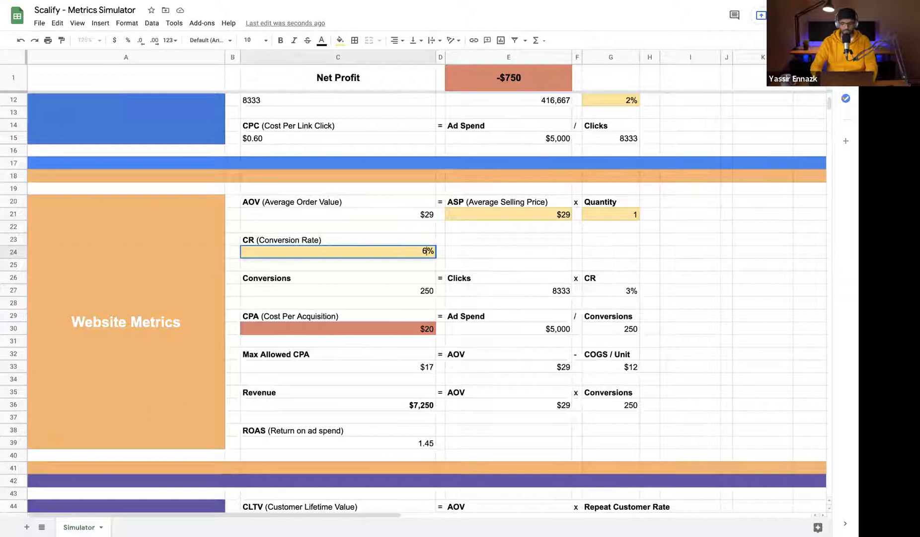
key(Return)
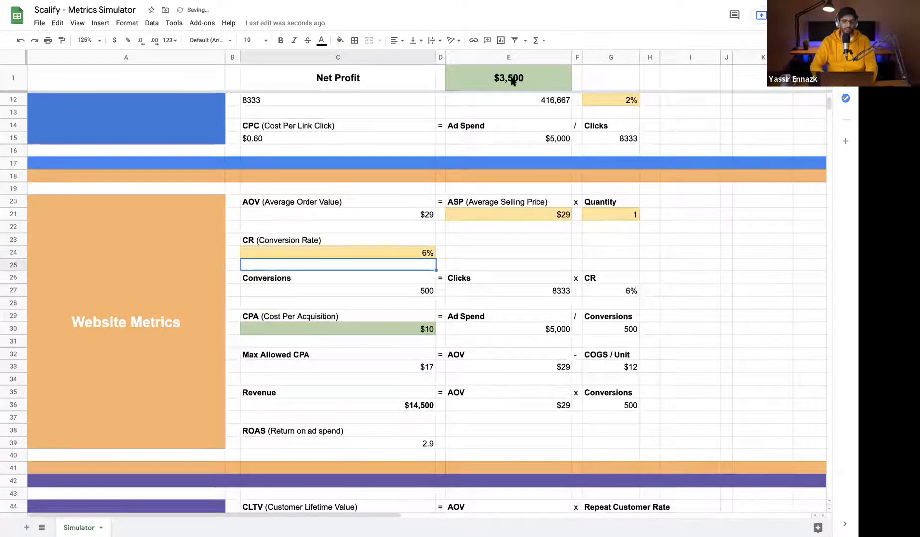
click(397, 254)
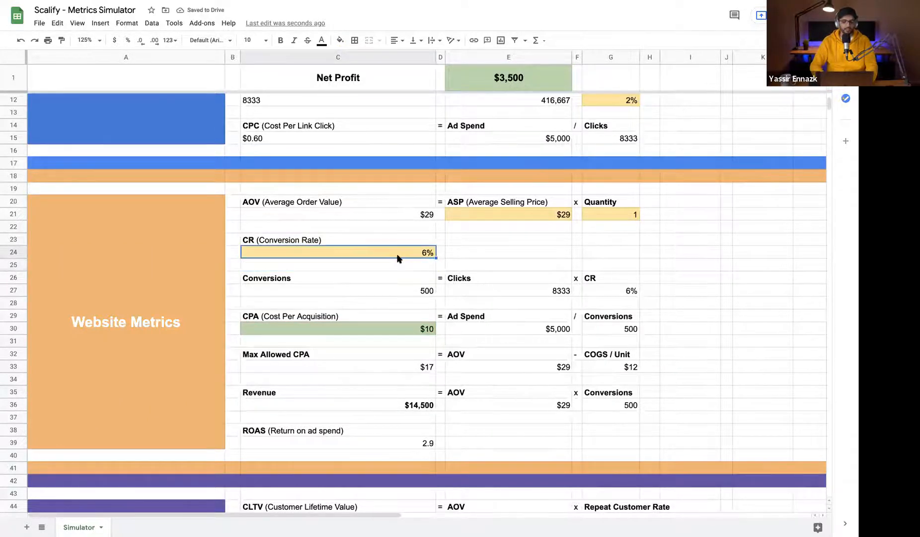
- Review the metrics affected by the Conversion Rate change and undo that change
scroll(405, 302, down, 1)
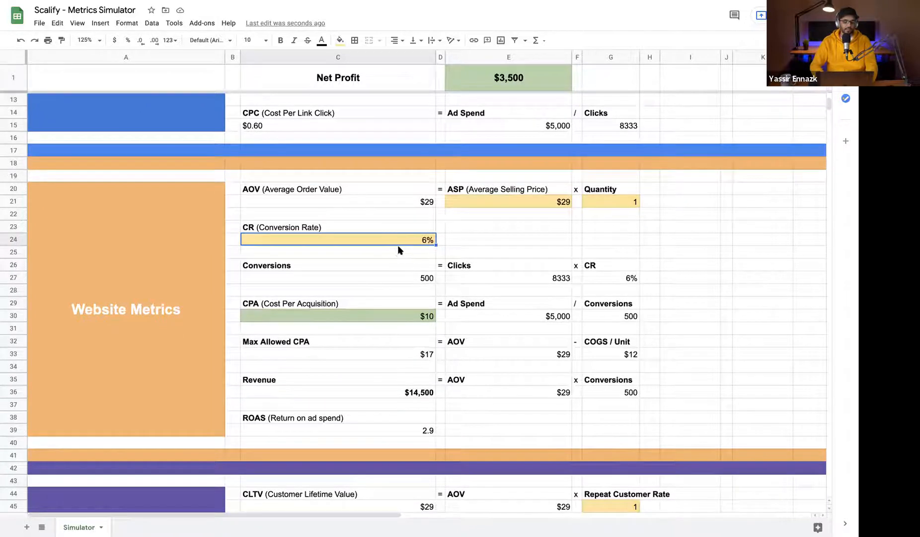
scroll(424, 254, up, 1)
scroll(424, 259, down, 1)
scroll(424, 259, up, 5)
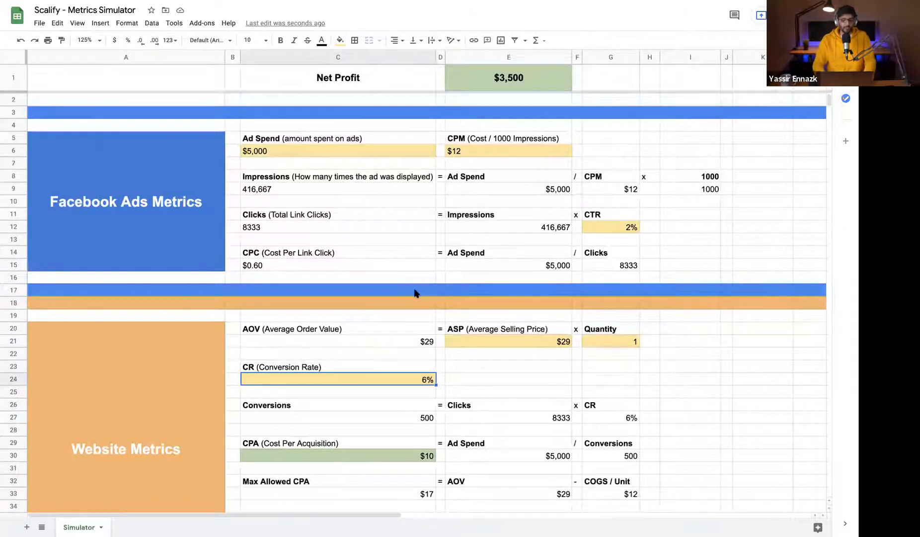
key(ctrl+z)
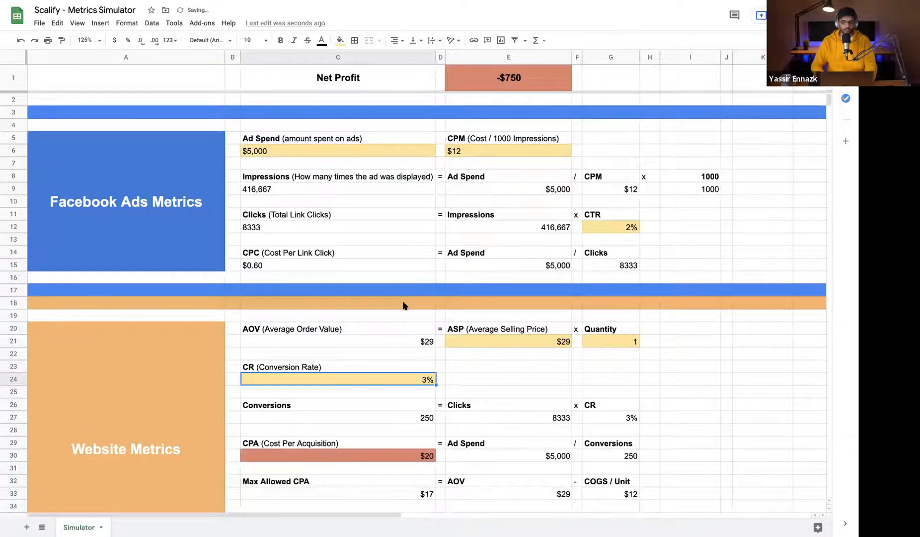
- Look up the file option for making a copy of the spreadsheet and dismiss it without copying
click(39, 24)
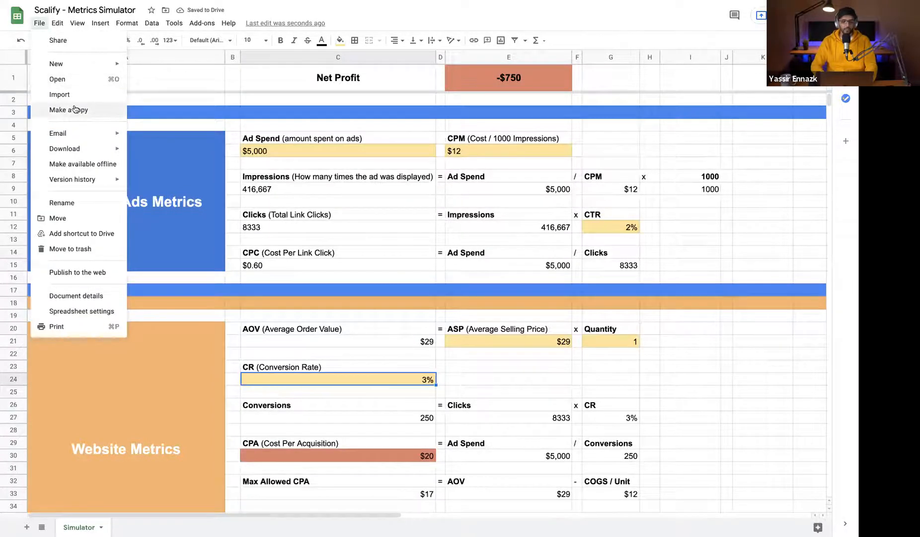
click(482, 228)
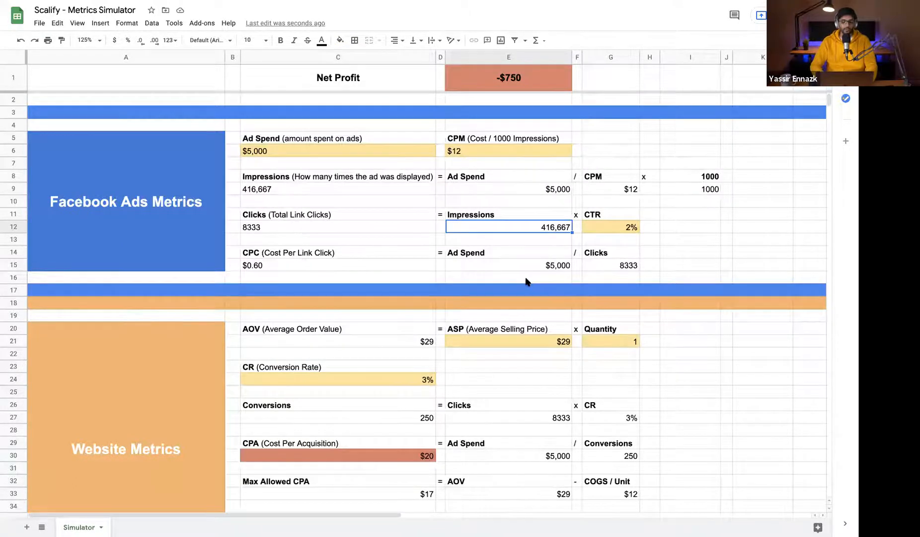
- Examine CPA, Max Allowed CPA and Average Order Value in the Website Metrics section
scroll(528, 280, down, 3)
scroll(527, 281, down, 4)
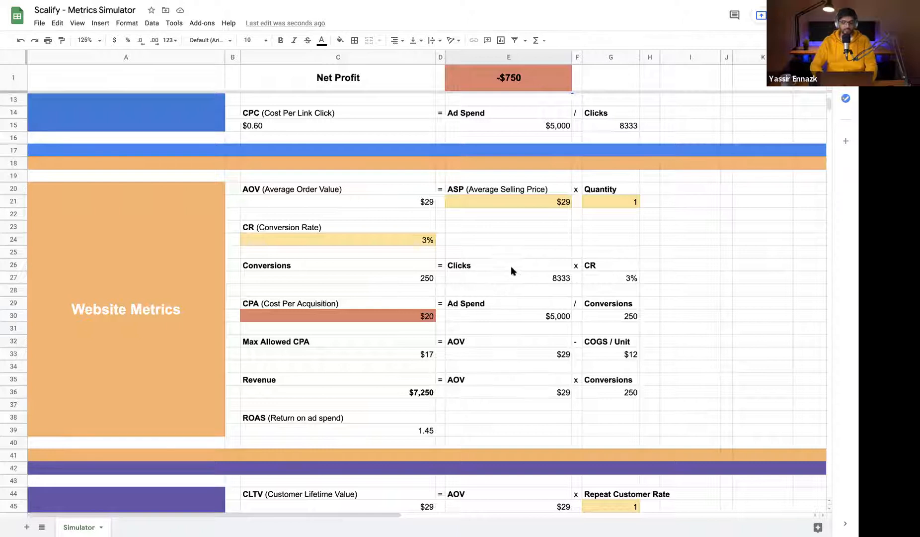
scroll(512, 294, up, 1)
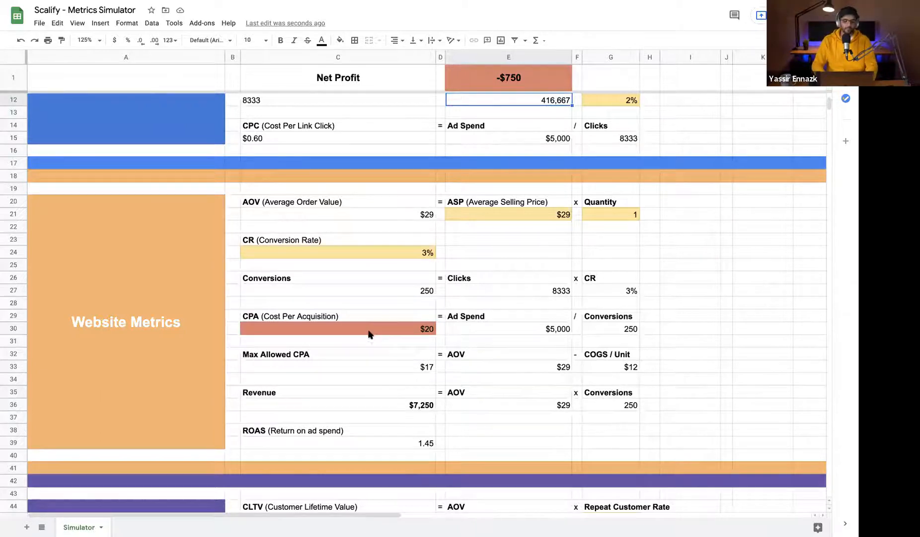
click(338, 353)
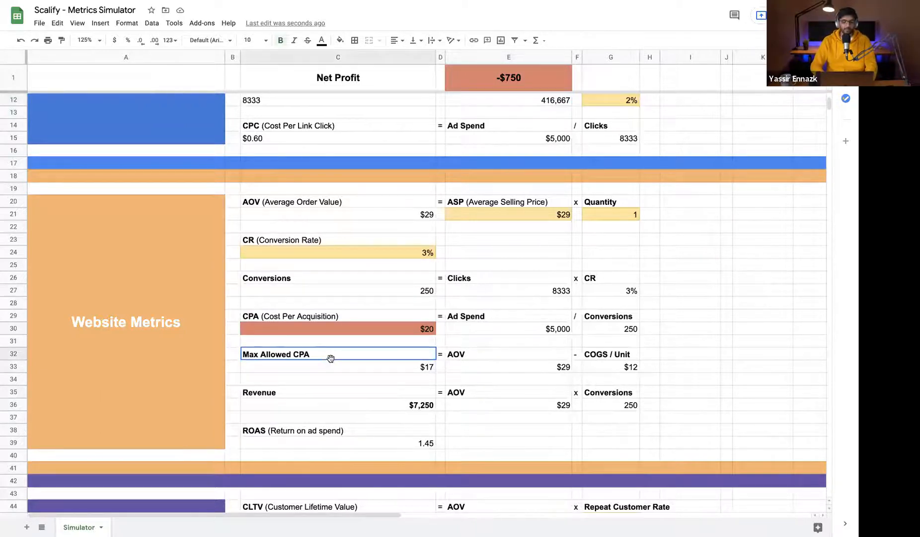
drag(330, 359, 331, 368)
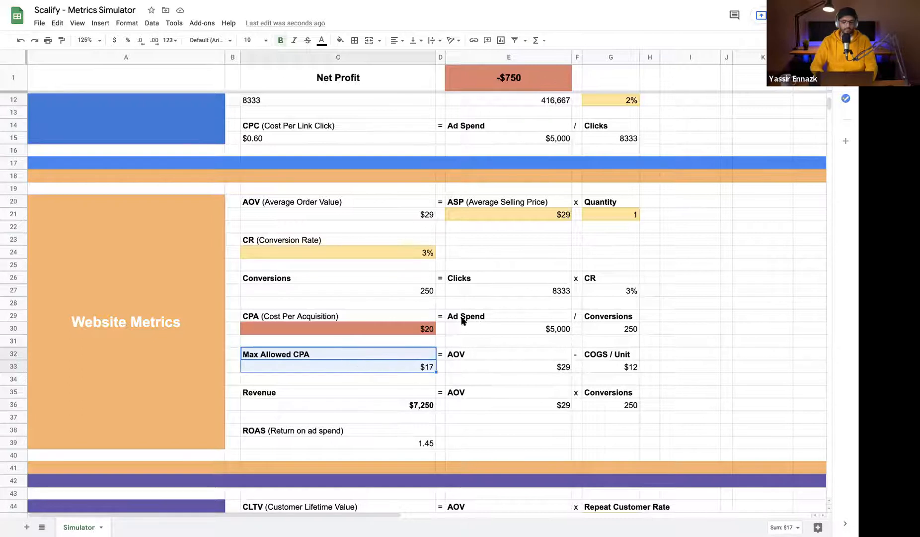
click(405, 214)
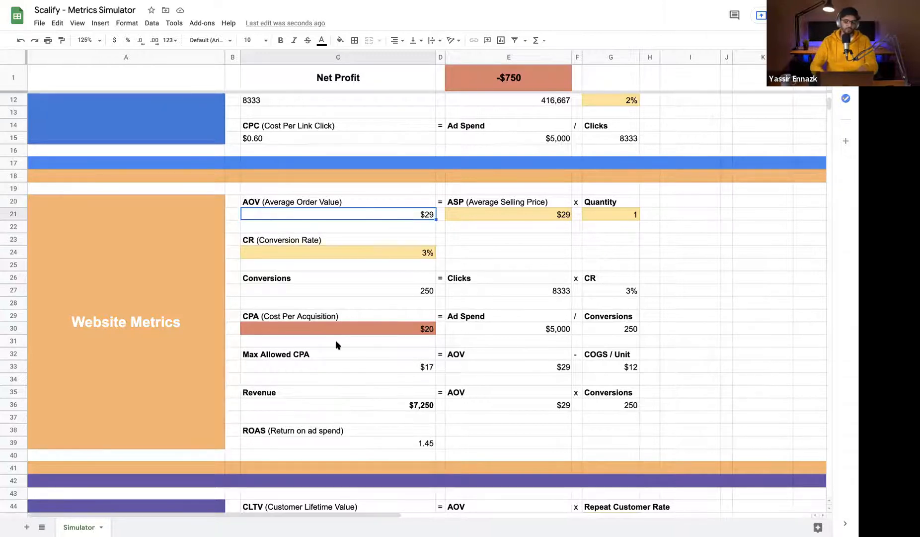
click(333, 367)
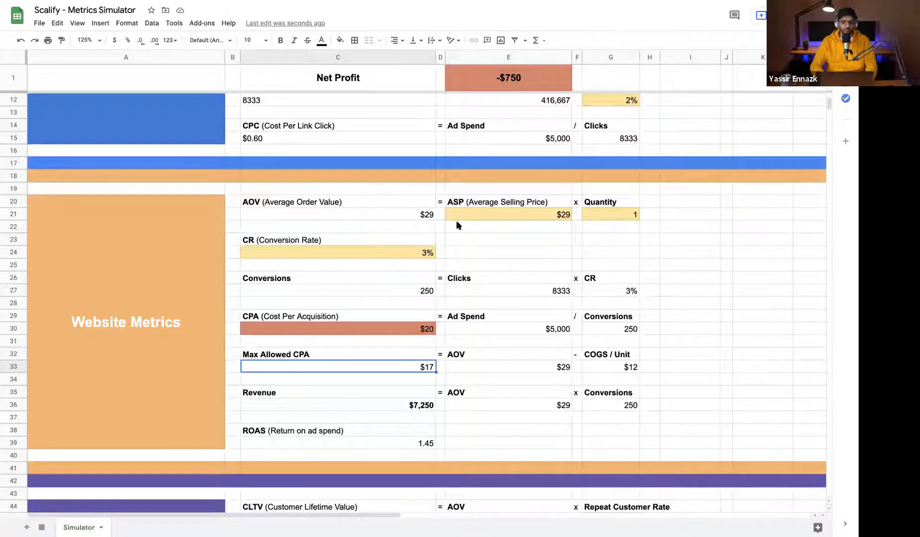
- Set the Quantity in Website Metrics to 1.5, then undo and redo it to compare the AOV
click(612, 217)
text(1.5)
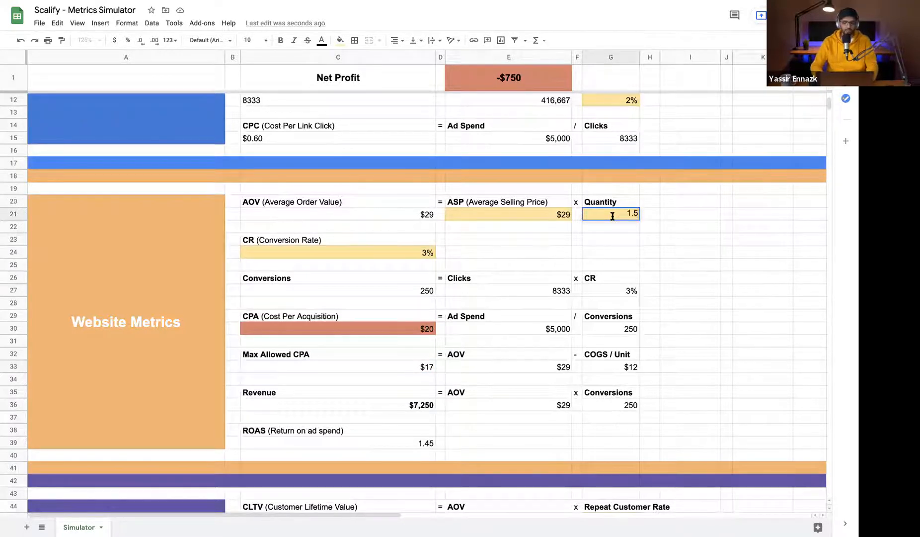
key(Return)
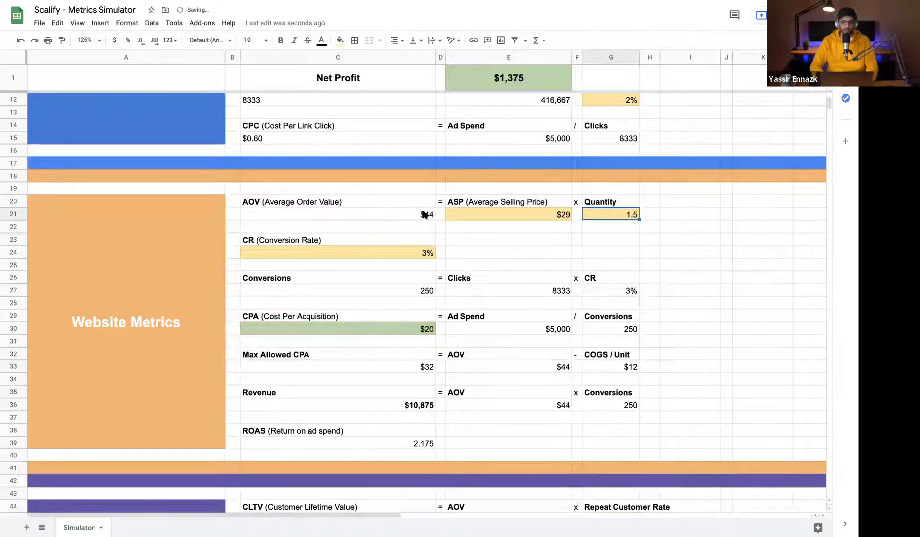
click(401, 214)
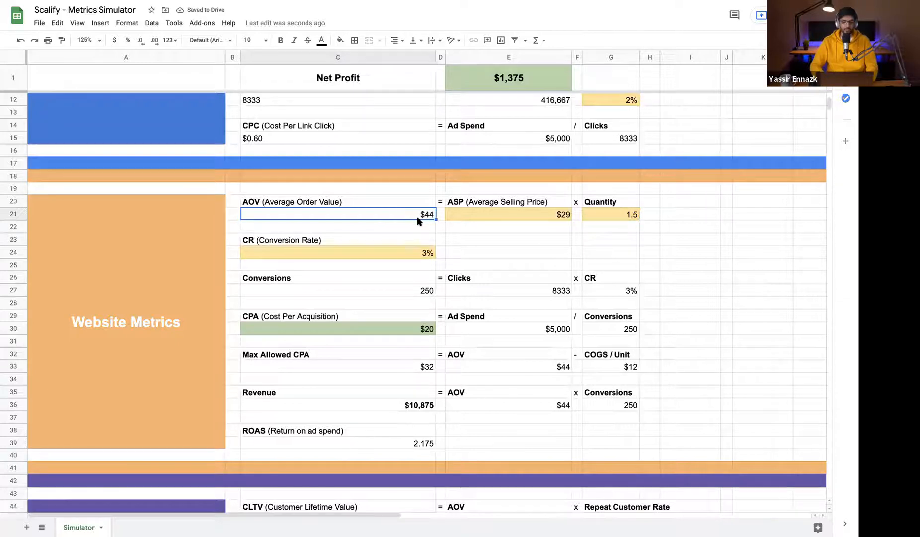
key(ctrl+z)
key(ctrl+y)
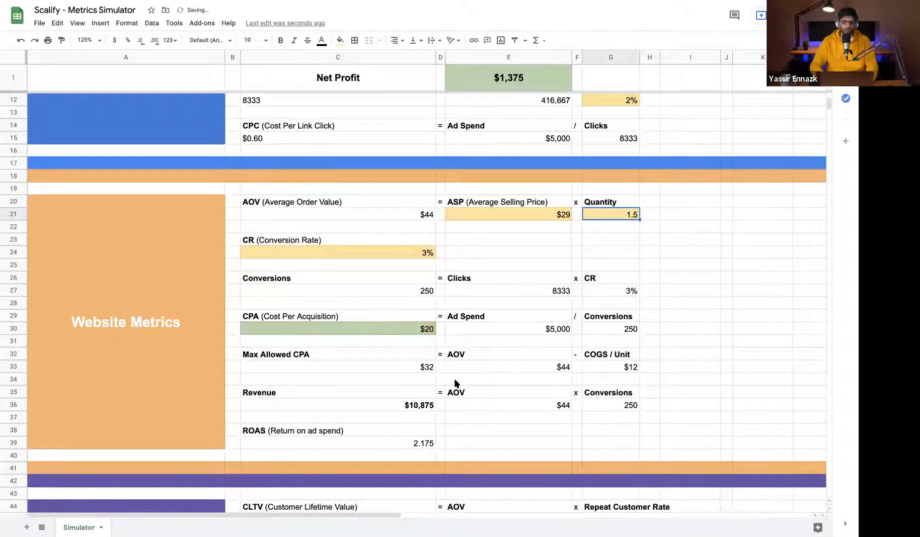
- Compare the recalculated Max Allowed CPA with the Average Order Value in Website Metrics
click(397, 363)
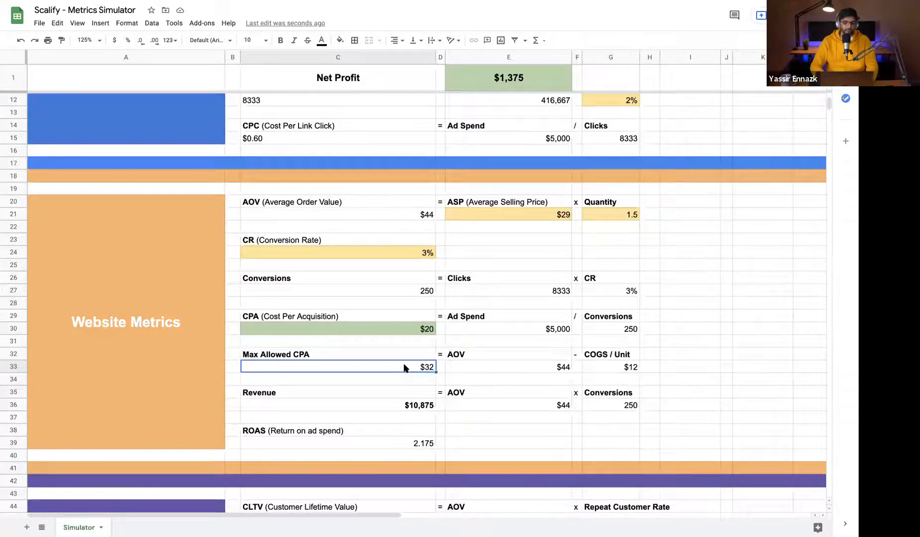
click(396, 210)
click(385, 204)
shift+click(381, 214)
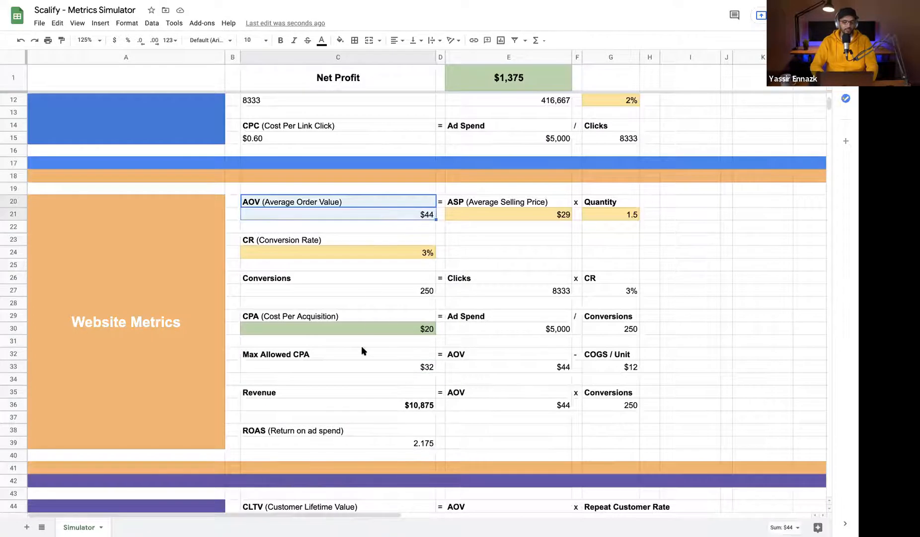
click(355, 366)
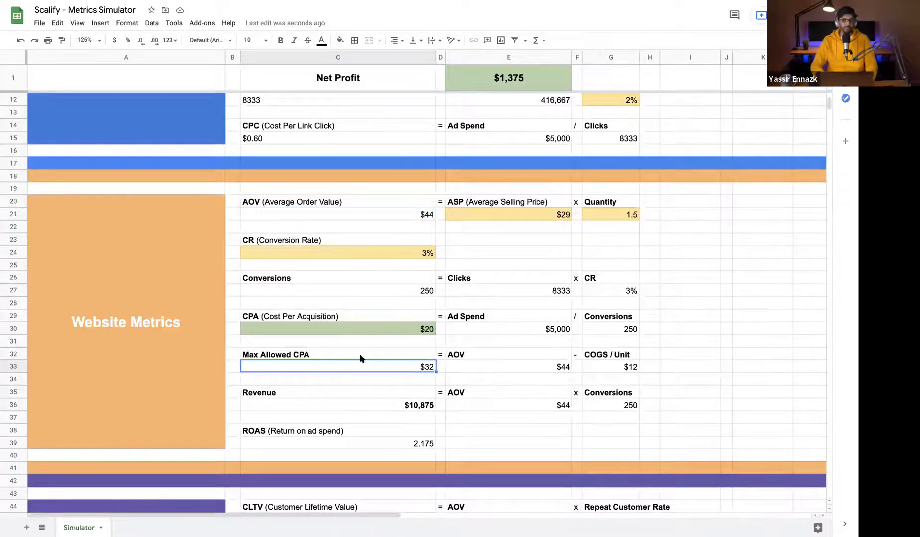
click(367, 356)
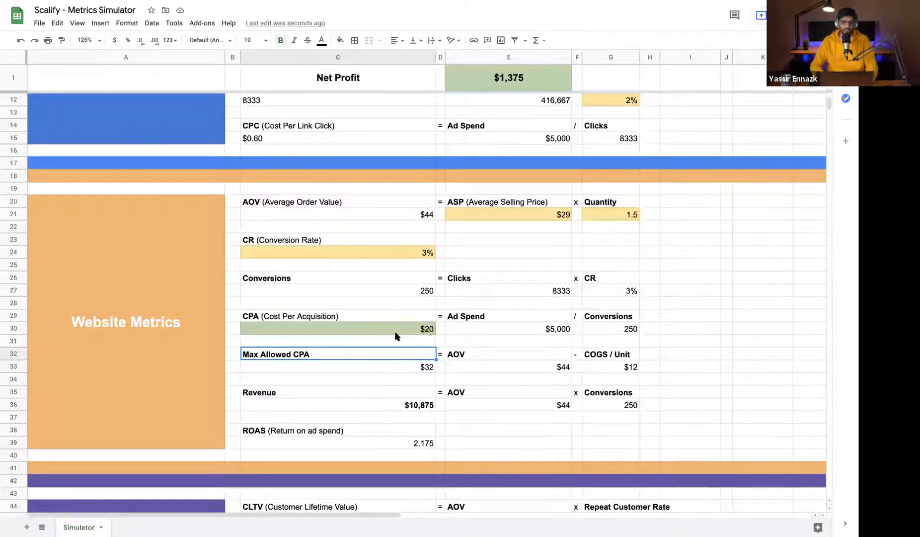
- Switch to the presentation slide about spending the most to acquire a customer, and return to the metrics spreadsheet
key(ctrl+Left)
key(Right)
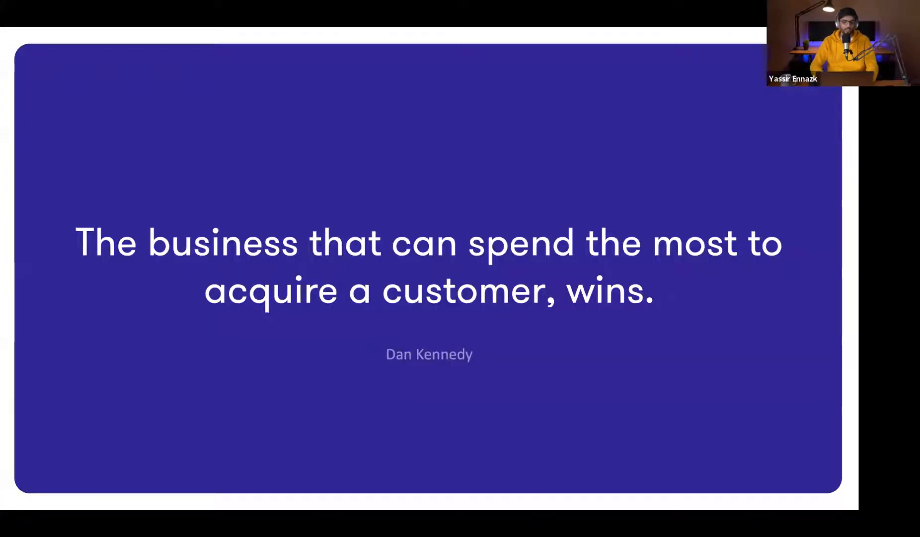
key(ctrl+Right)
scroll(471, 333, down, 1)
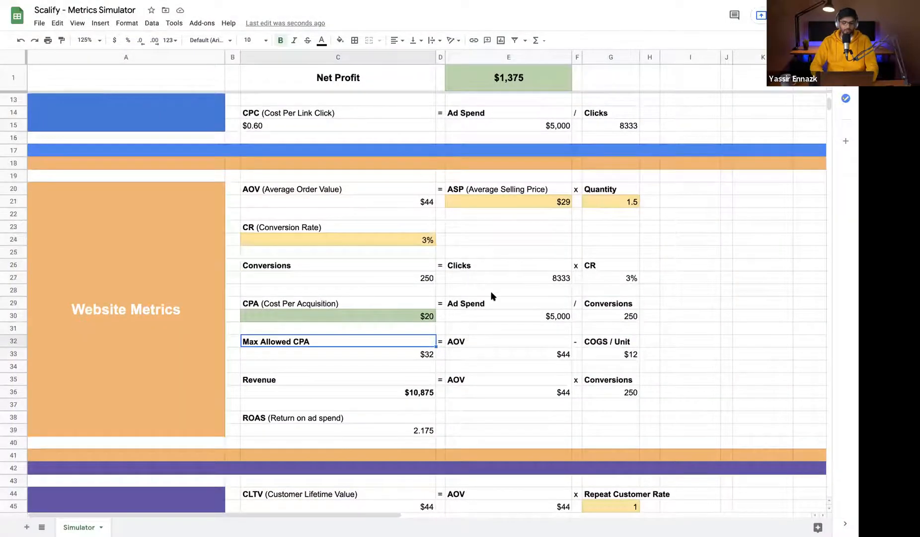
- Undo the Quantity change and locate CLTV (Customer Lifetime Value) in the Business Metrics section
key(ctrl+z)
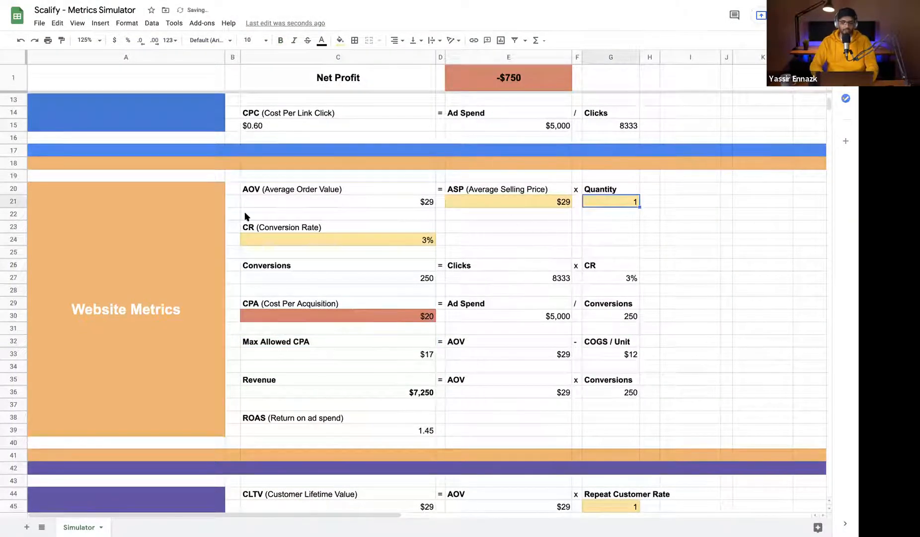
scroll(469, 246, down, 3)
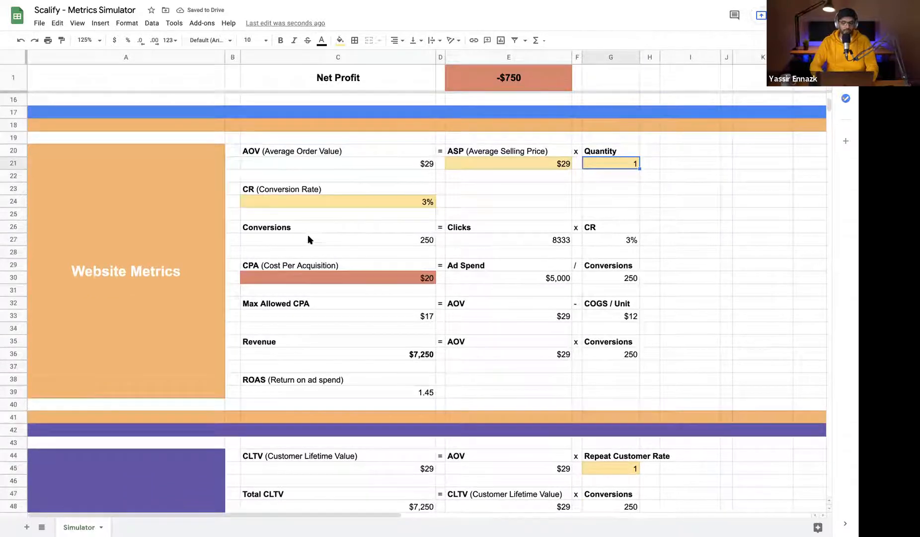
scroll(554, 277, down, 1)
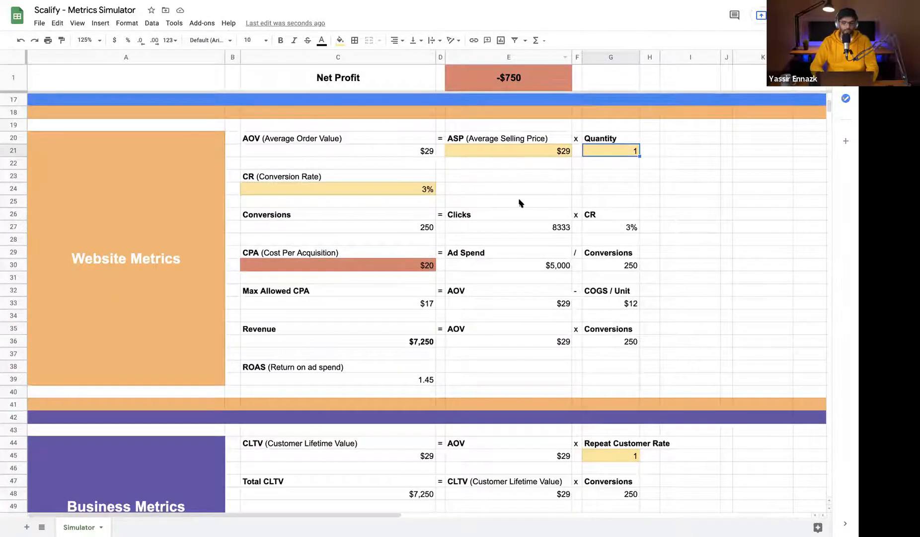
scroll(519, 203, down, 3)
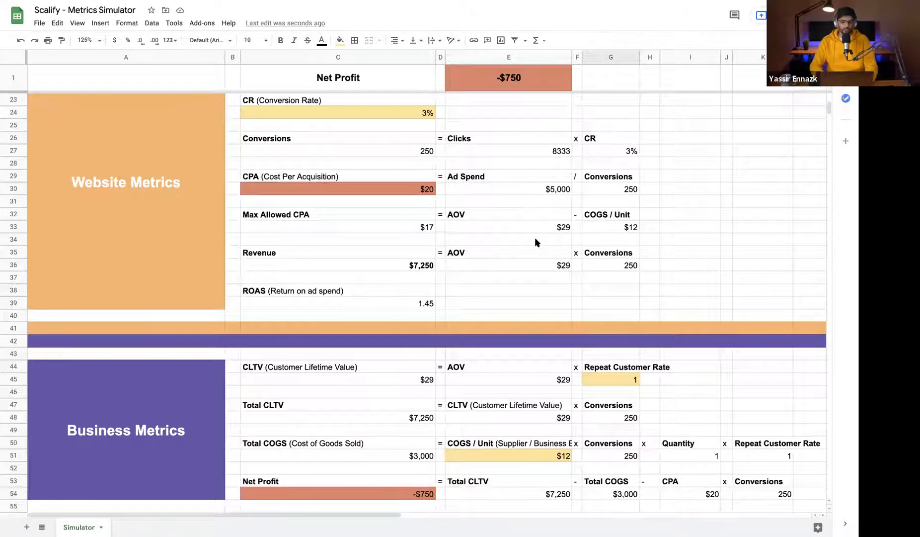
scroll(535, 240, down, 2)
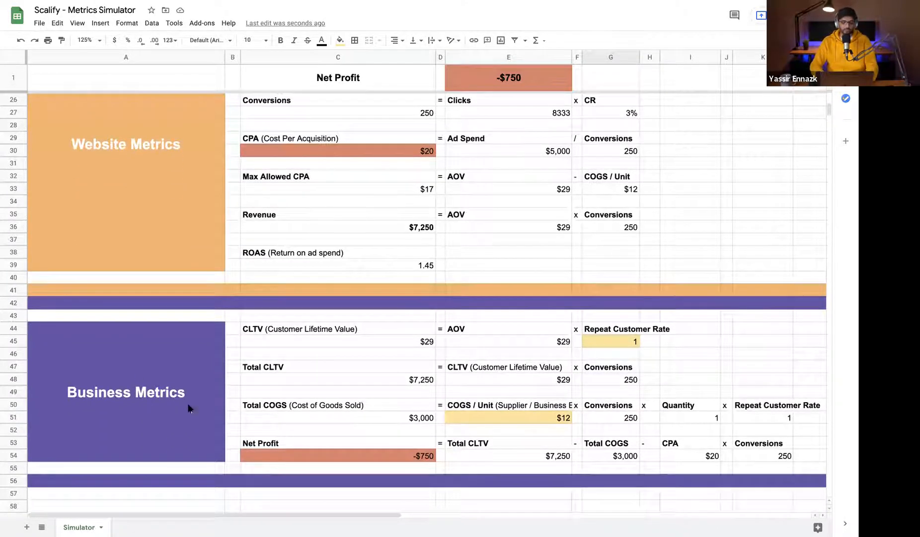
click(323, 330)
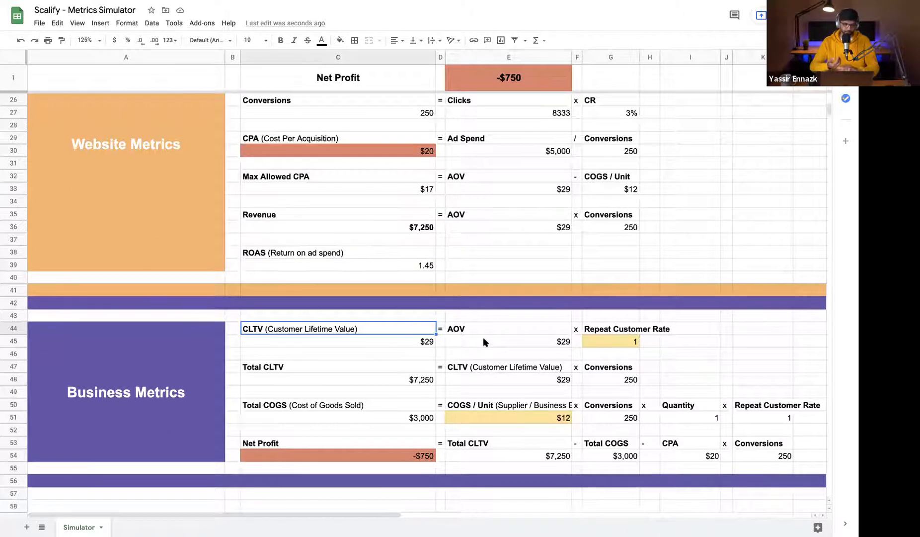
- Try a Repeat Customer Rate of 1.2 in Business Metrics to check its effect on Net Profit, and undo it
click(611, 346)
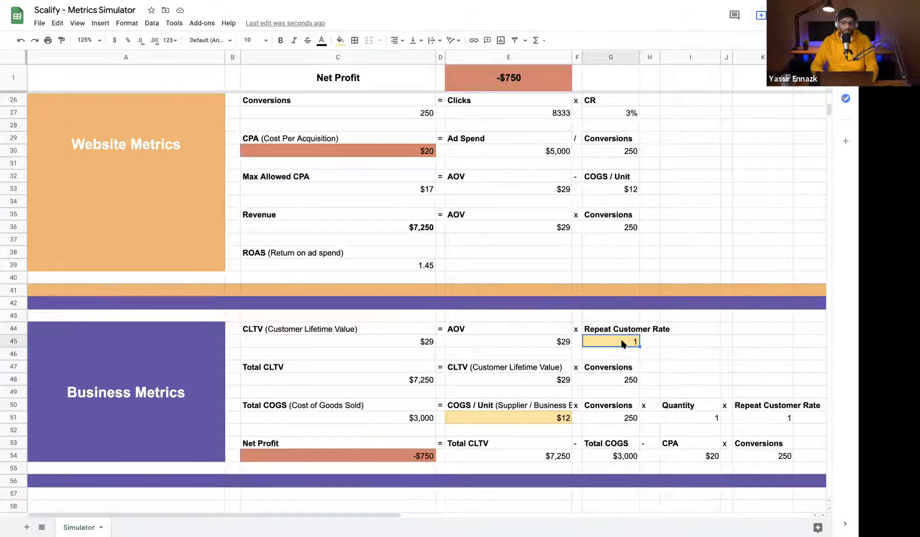
text(1.2)
key(Return)
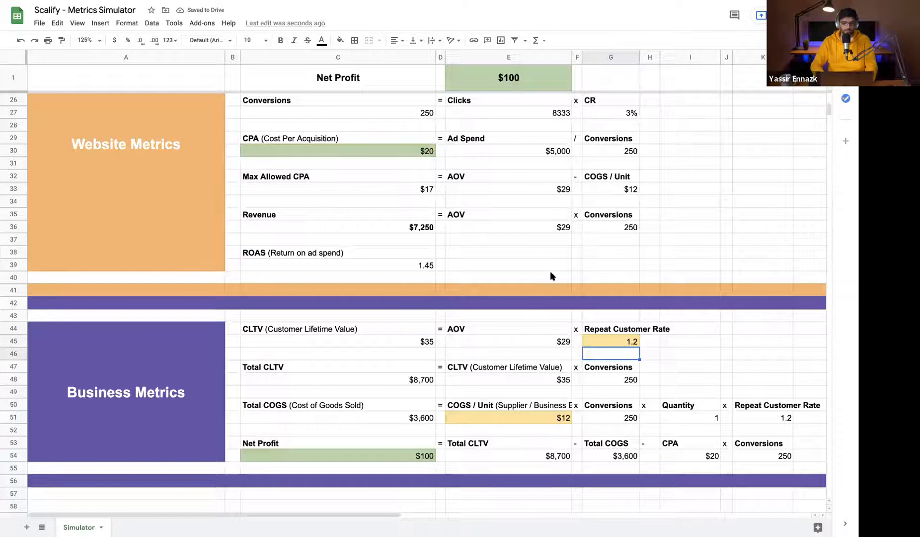
click(605, 338)
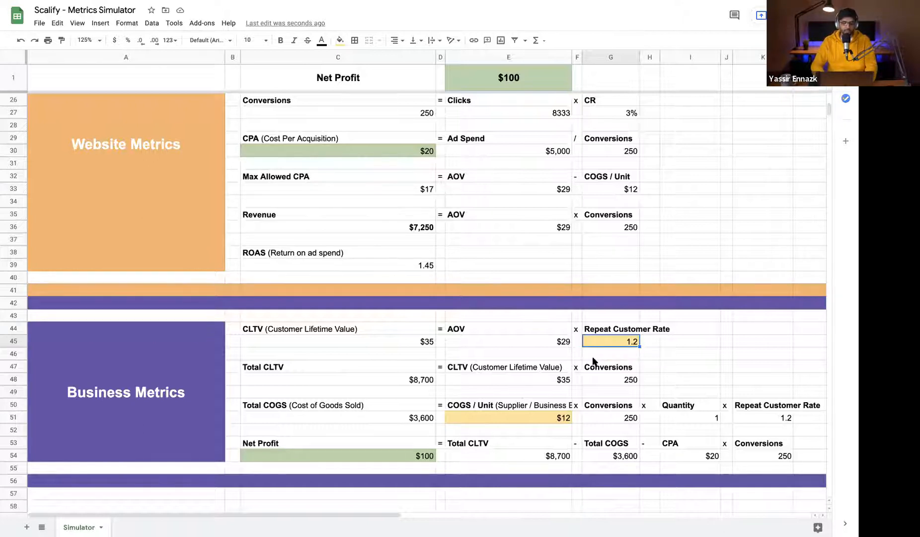
key(ctrl+z)
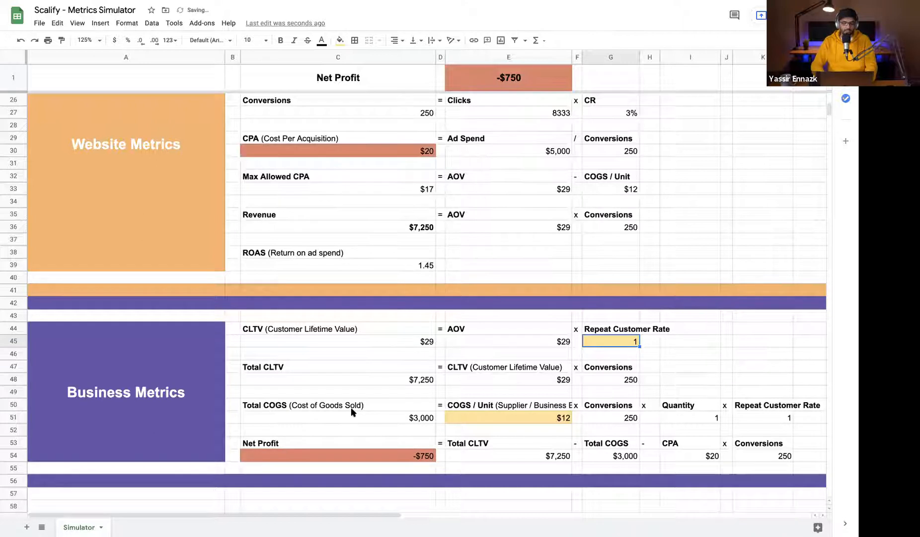
- Try a COGS / Unit of $9 in Business Metrics, comparing Net Profit by undoing, redoing and undoing the change
scroll(352, 412, down, 1)
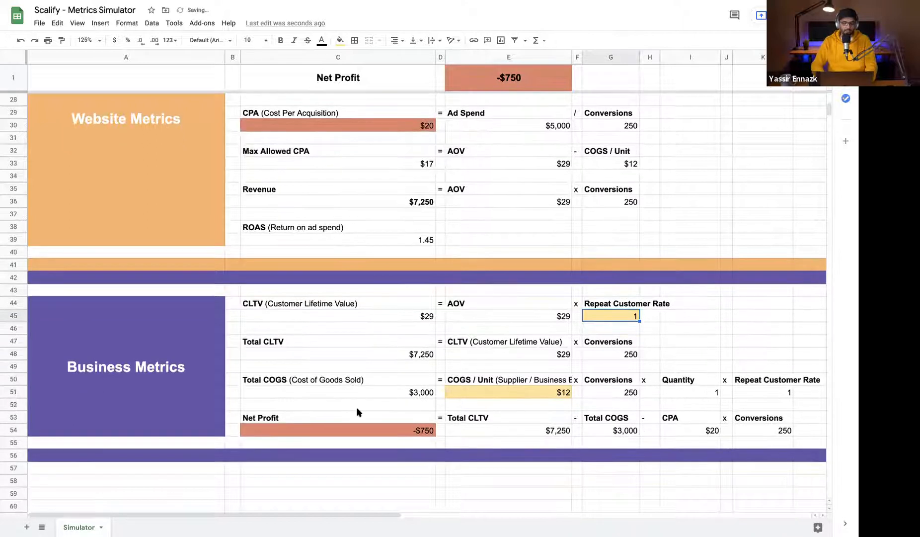
click(489, 393)
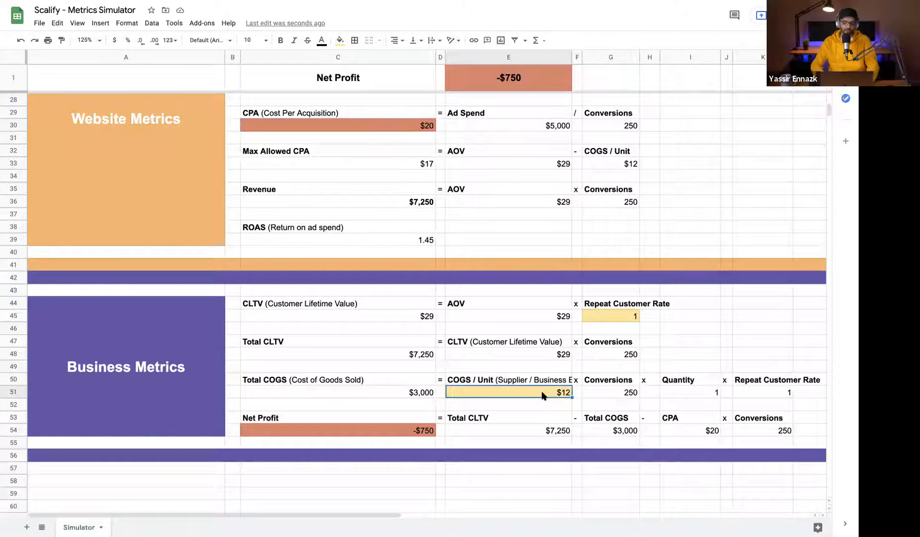
text(9)
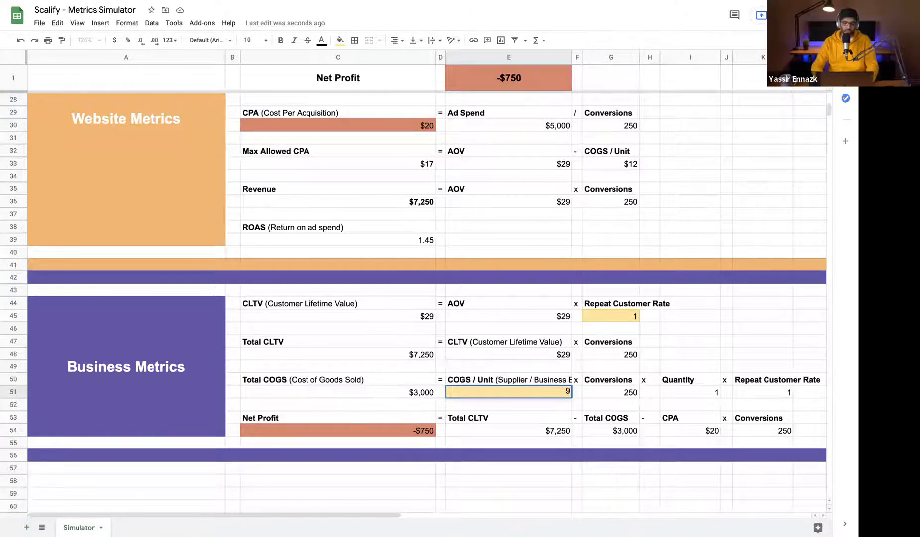
key(Return)
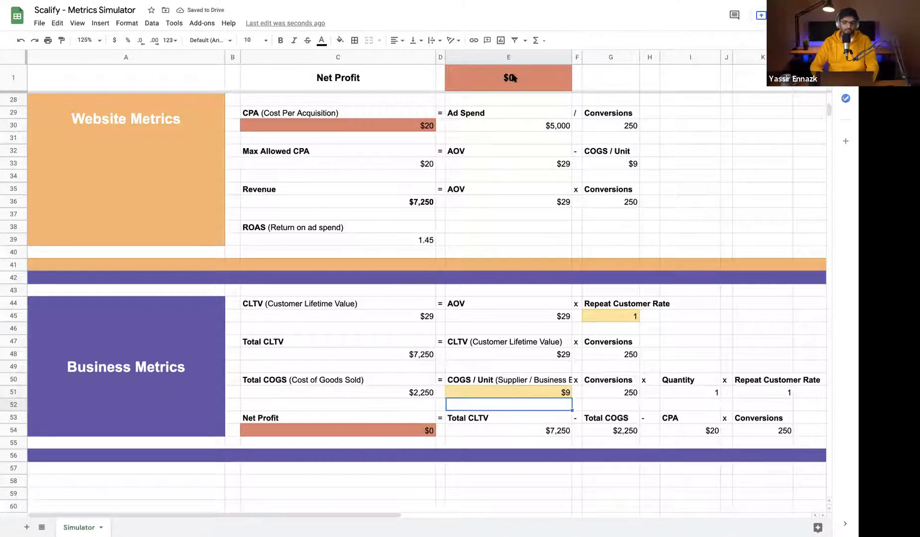
key(ctrl+z)
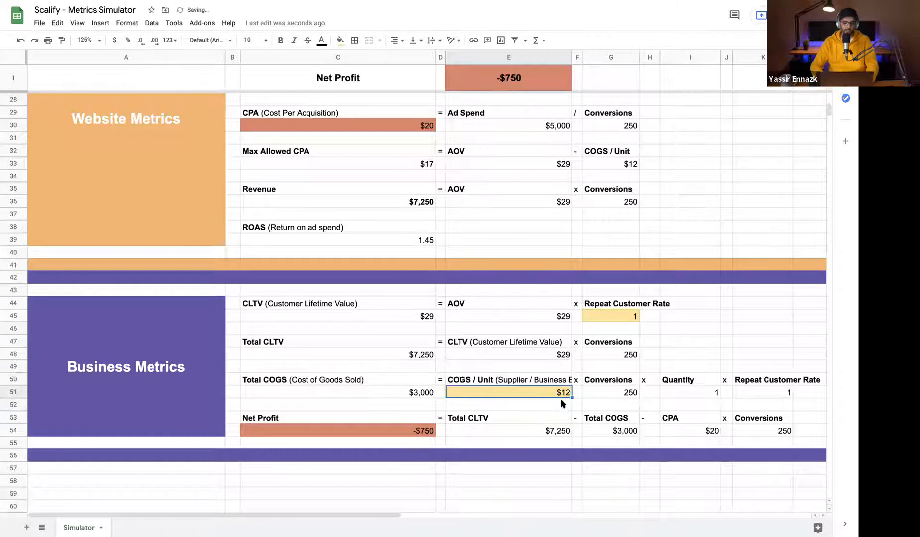
key(ctrl+y)
key(ctrl+z)
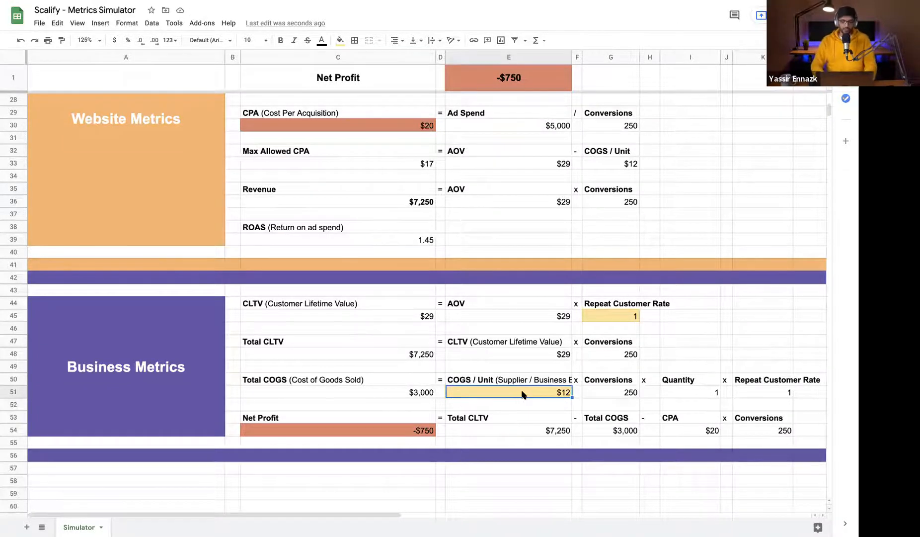
- Undo and restore one earlier change, and review the sheet from Facebook Ads Metrics down to Business Metrics
key(ctrl+z)
key(ctrl+y)
scroll(522, 390, up, 5)
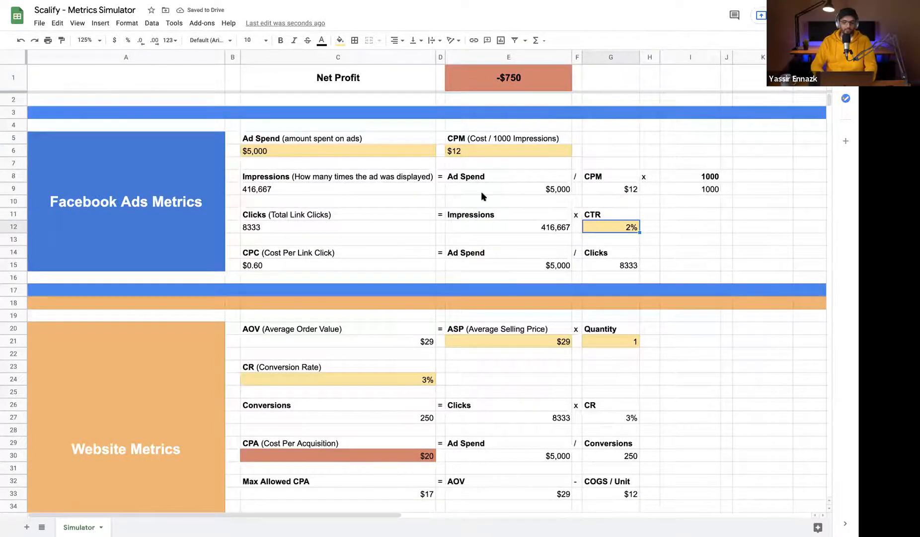
scroll(512, 286, down, 4)
scroll(530, 336, down, 6)
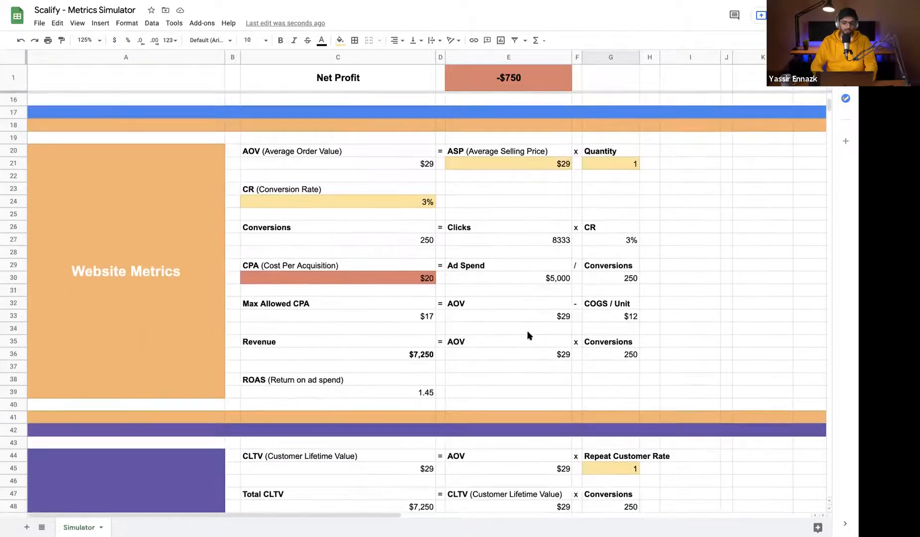
scroll(528, 336, down, 5)
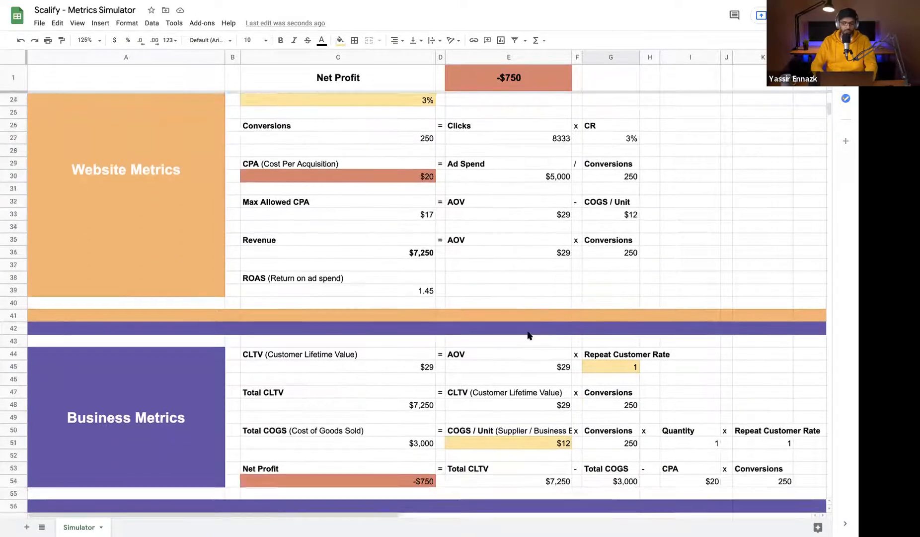
scroll(528, 336, up, 14)
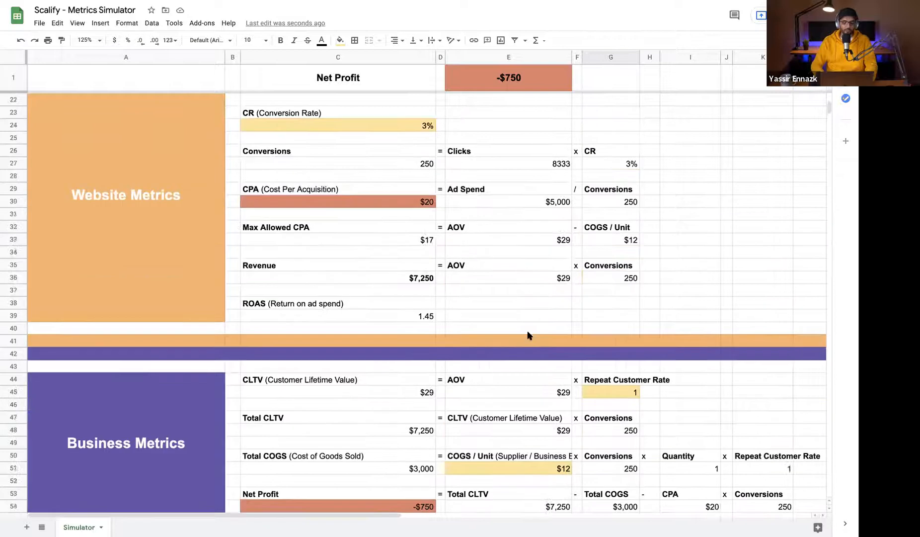
click(541, 319)
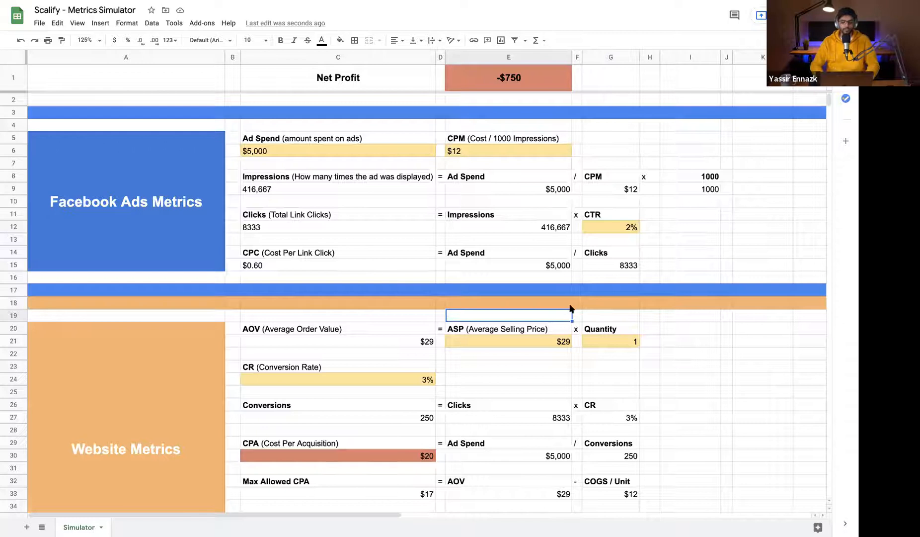
click(684, 317)
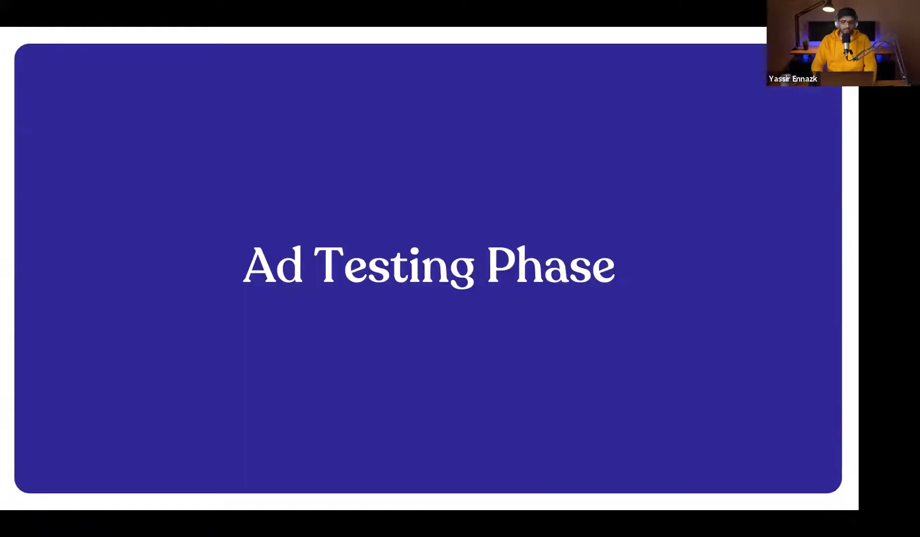
key(Right)
key(Left)
key(Right)
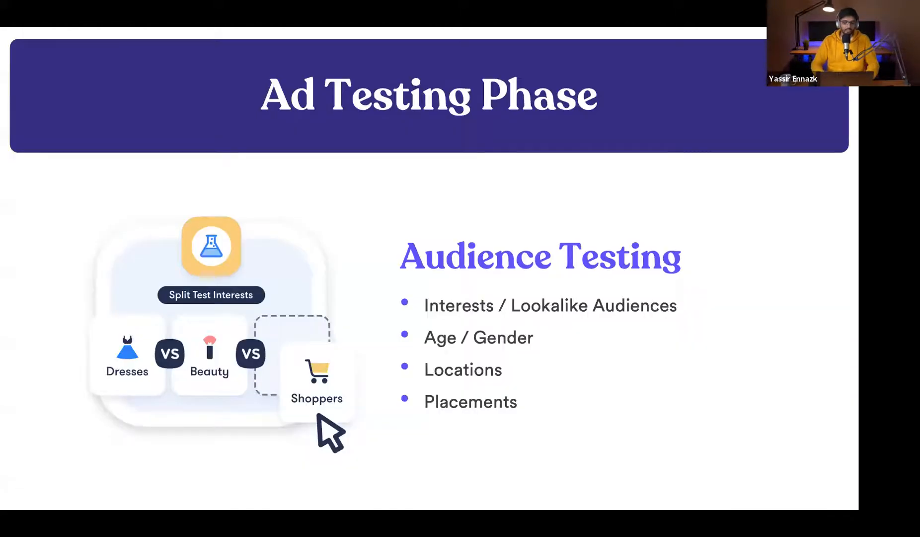
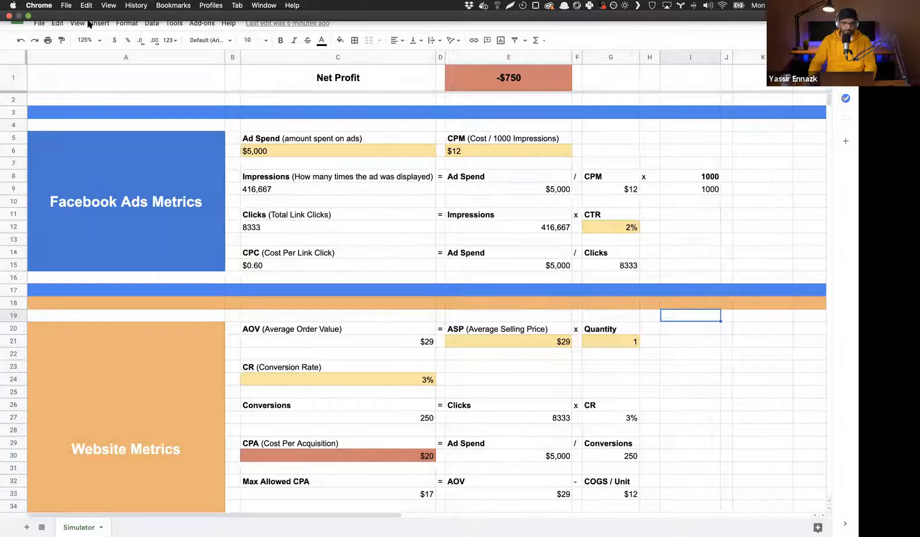
- Leave the full-screen spreadsheet view, switch to Scalify and open its Launch page
click(29, 15)
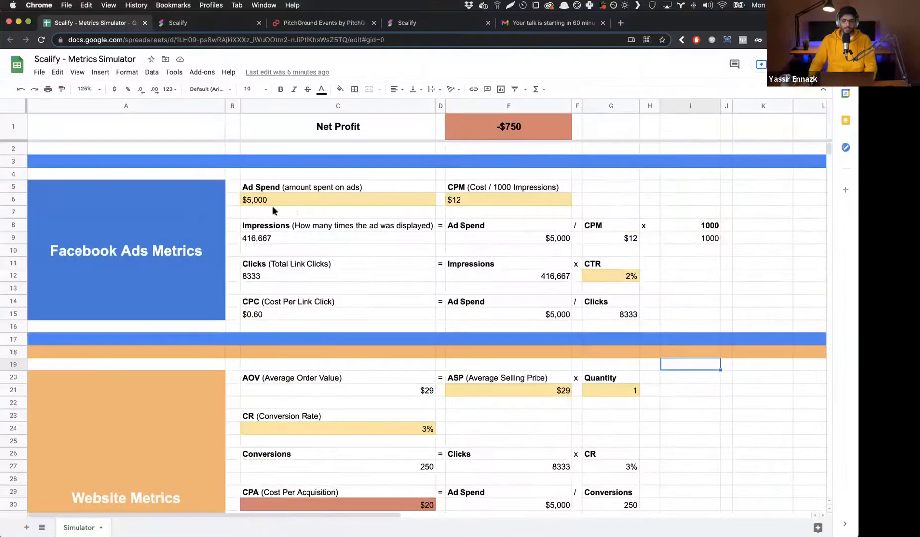
key(ctrl+Tab)
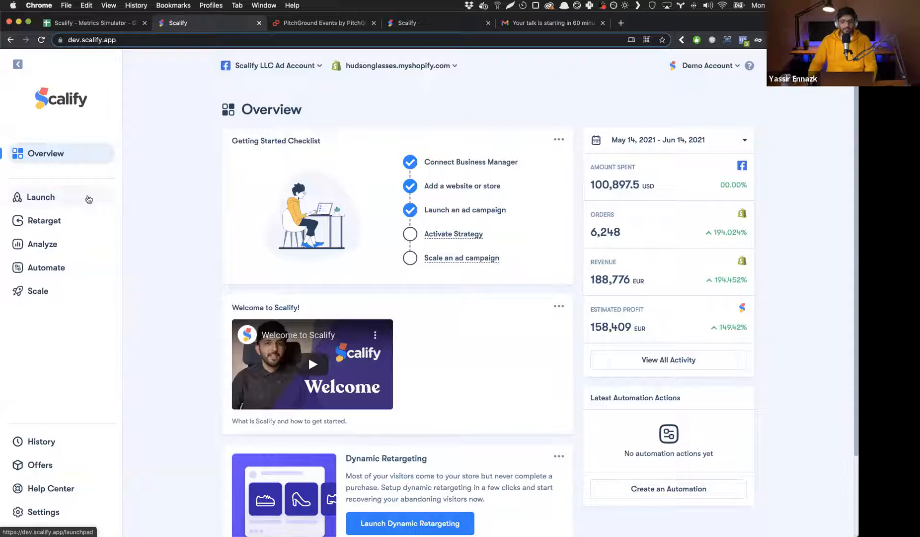
click(89, 199)
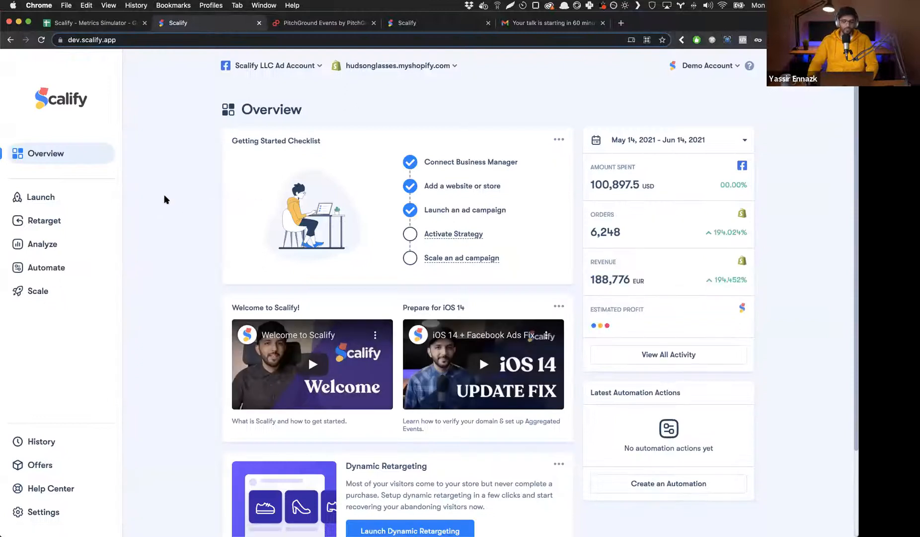
click(81, 199)
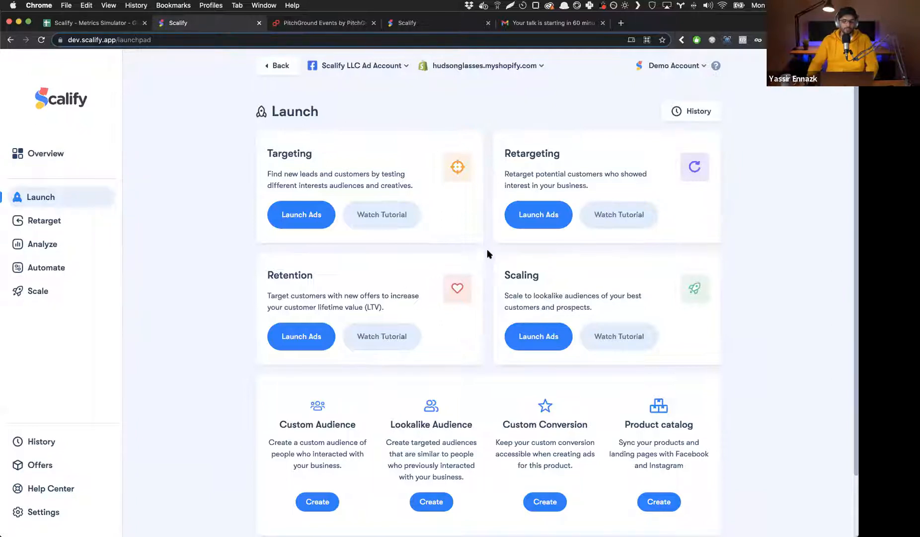
- Review the launch options and read the Targeting description about testing different interests, audiences and creatives
scroll(472, 297, down, 3)
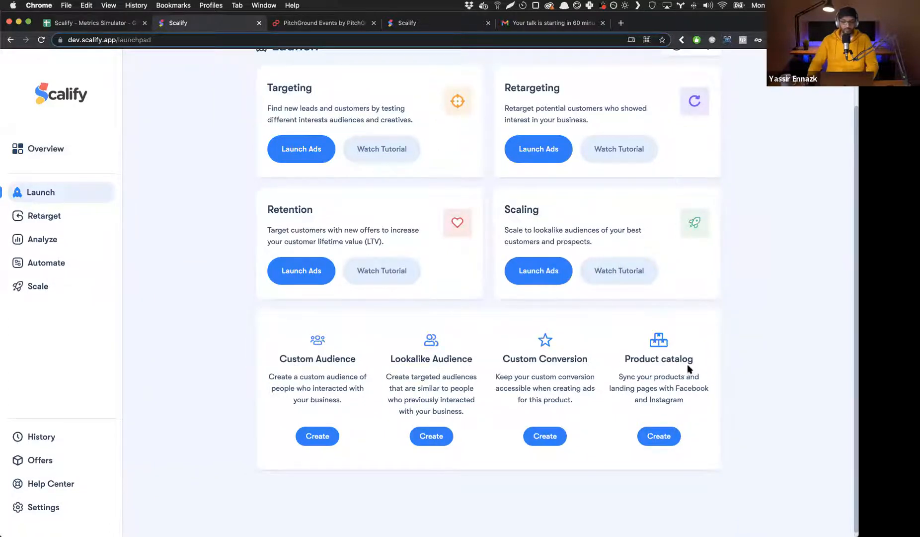
scroll(688, 364, up, 3)
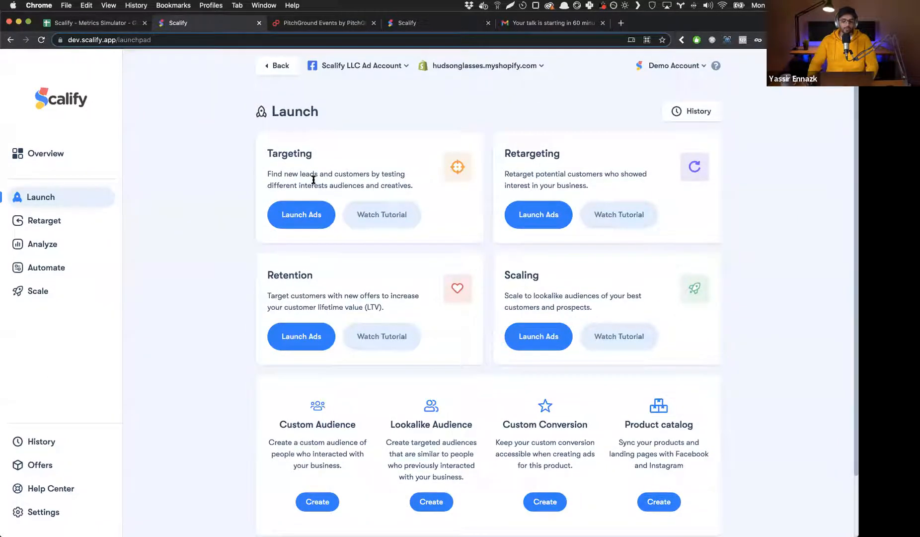
drag(271, 173, 358, 175)
drag(372, 175, 403, 177)
drag(298, 185, 350, 186)
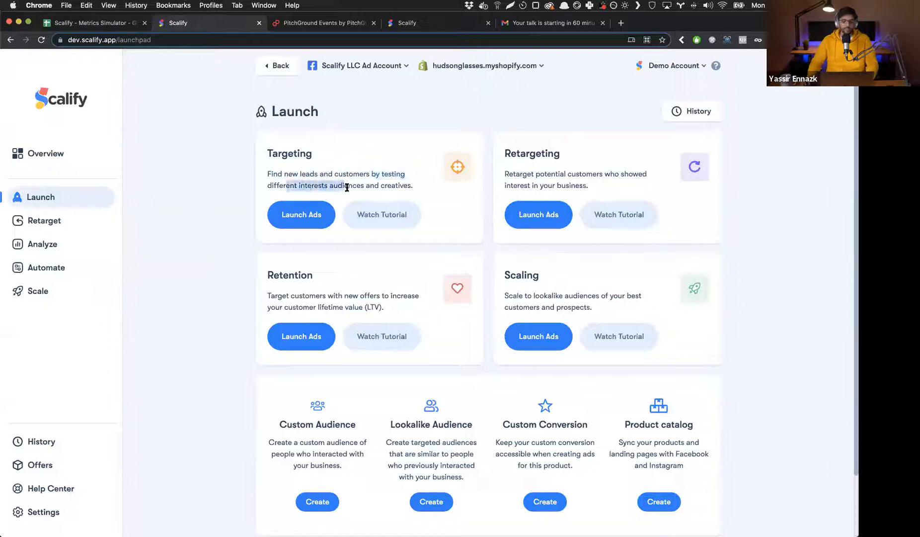
click(393, 187)
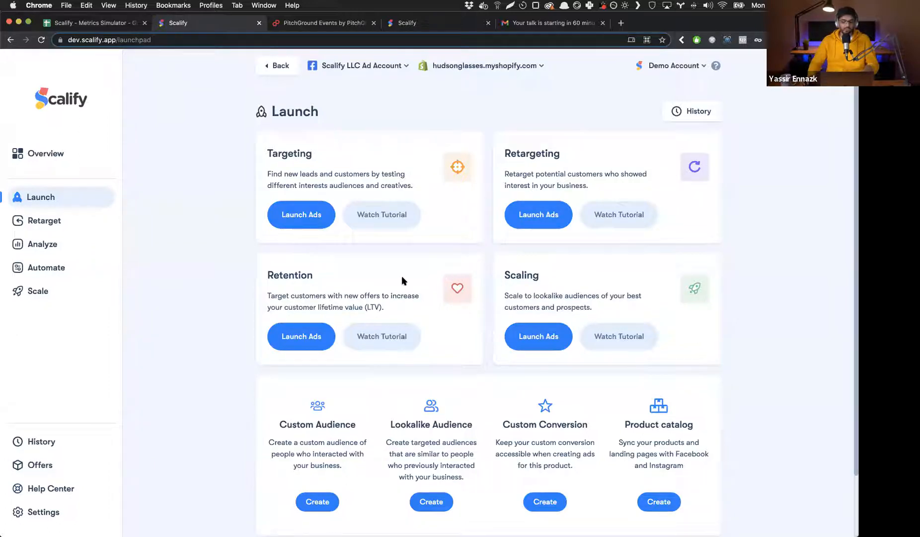
- Start launching Targeting ads and choose the Bobby product as the offer to promote
click(304, 217)
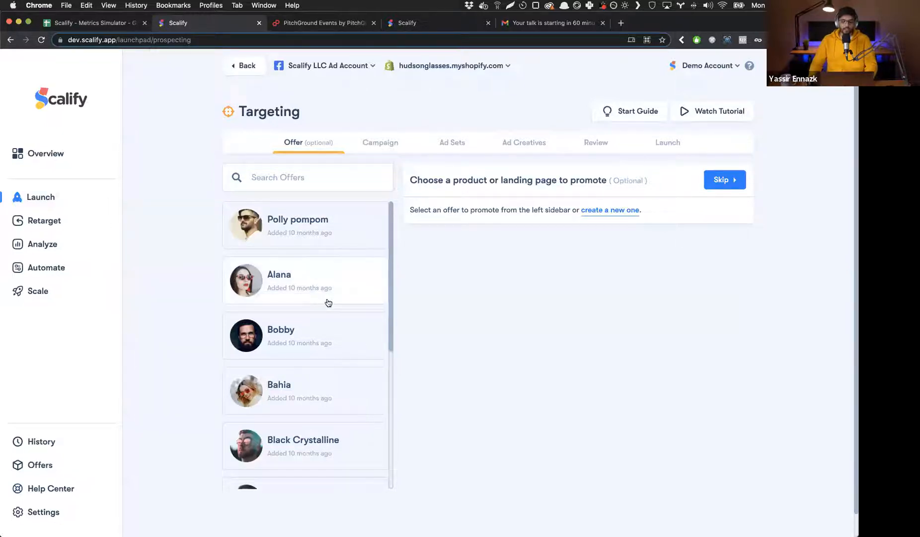
scroll(326, 298, down, 5)
scroll(329, 301, up, 5)
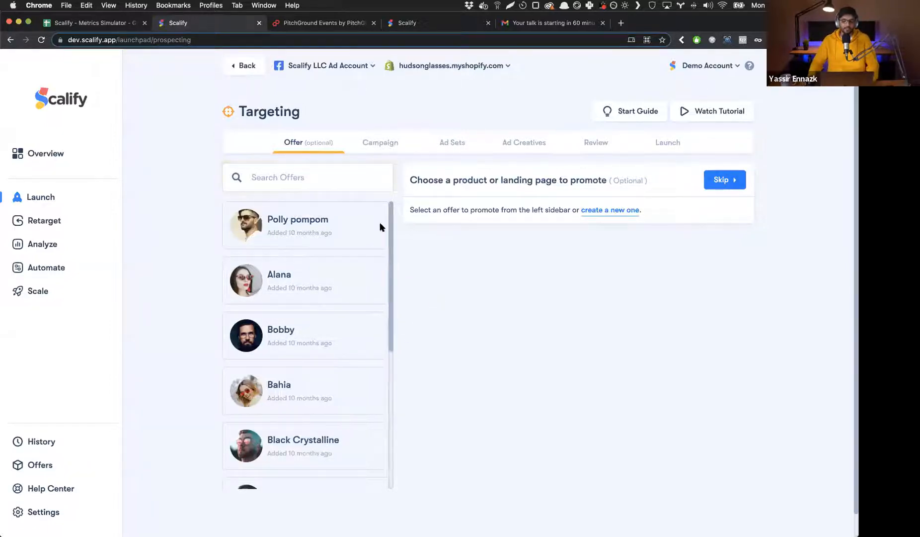
click(302, 341)
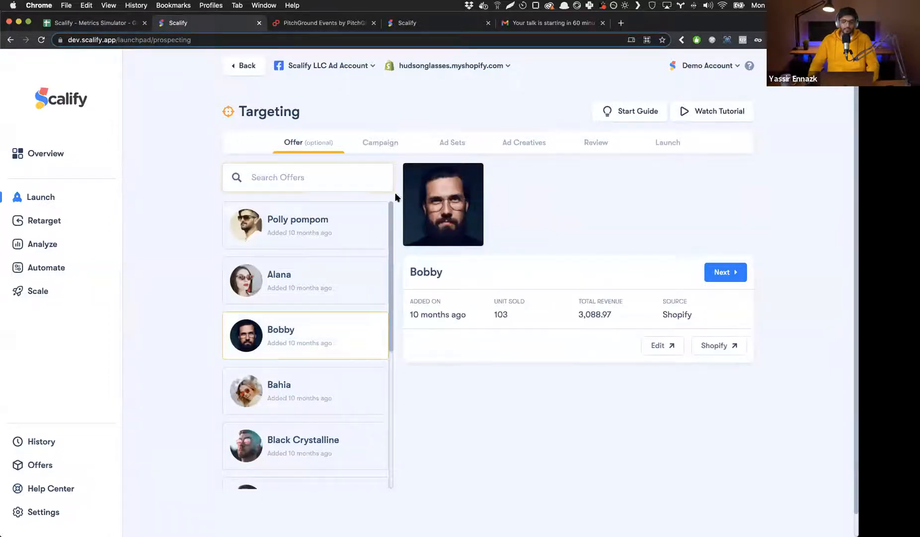
click(724, 272)
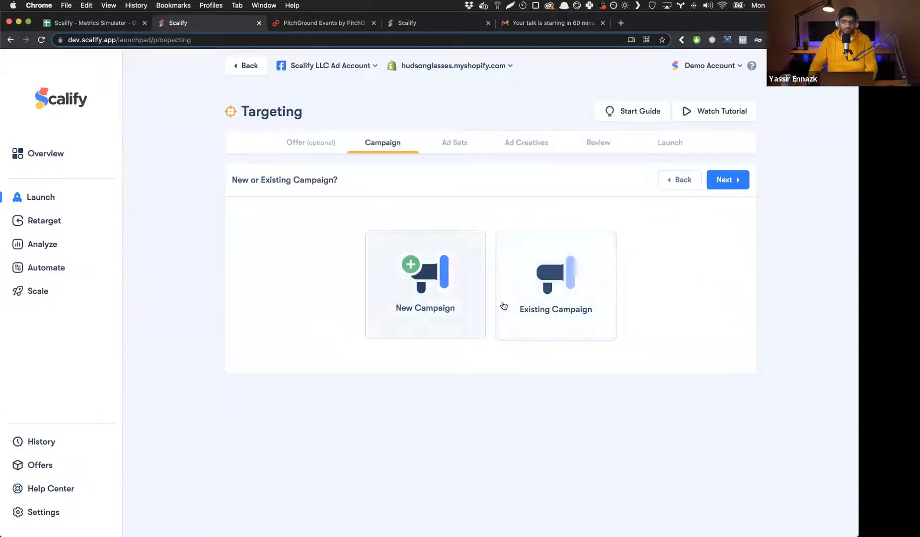
- Set up a new campaign named Demo Campaign and proceed to its ad sets
click(463, 300)
click(570, 278)
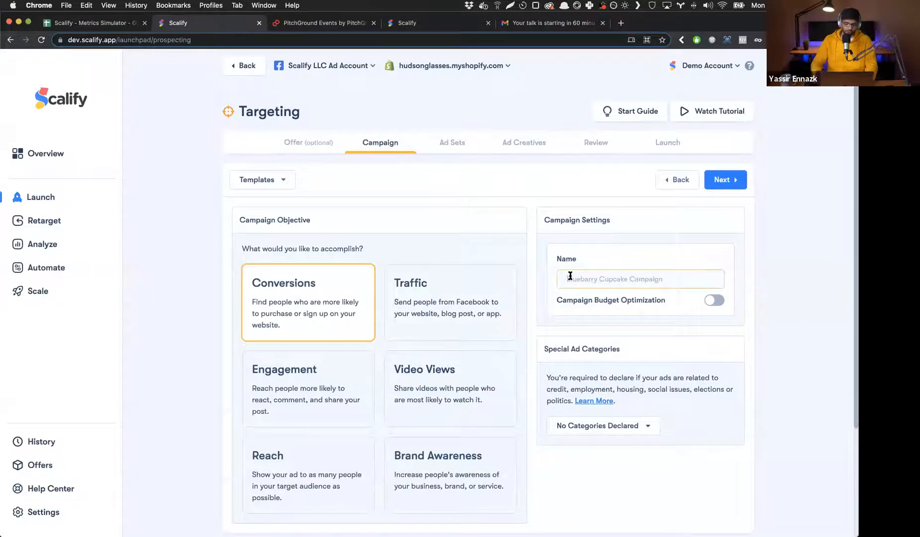
text(Demo Campaign)
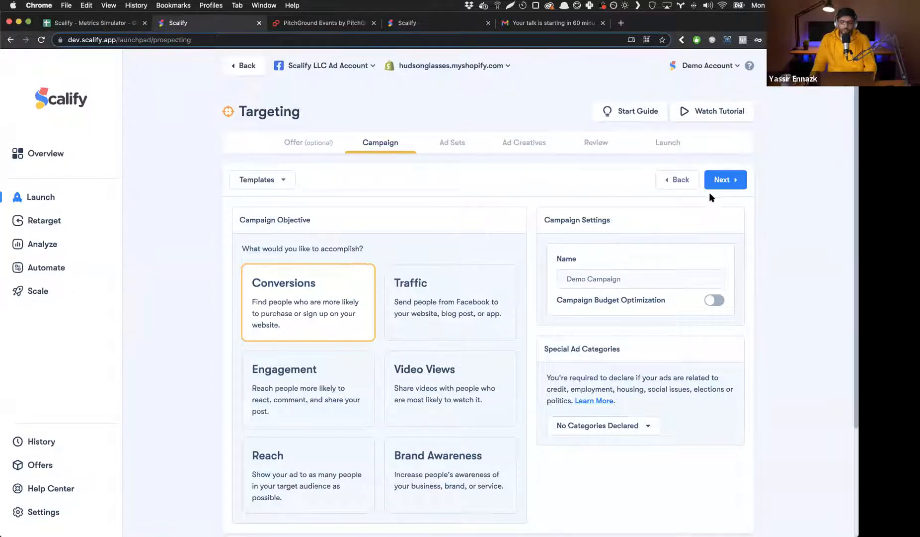
click(725, 183)
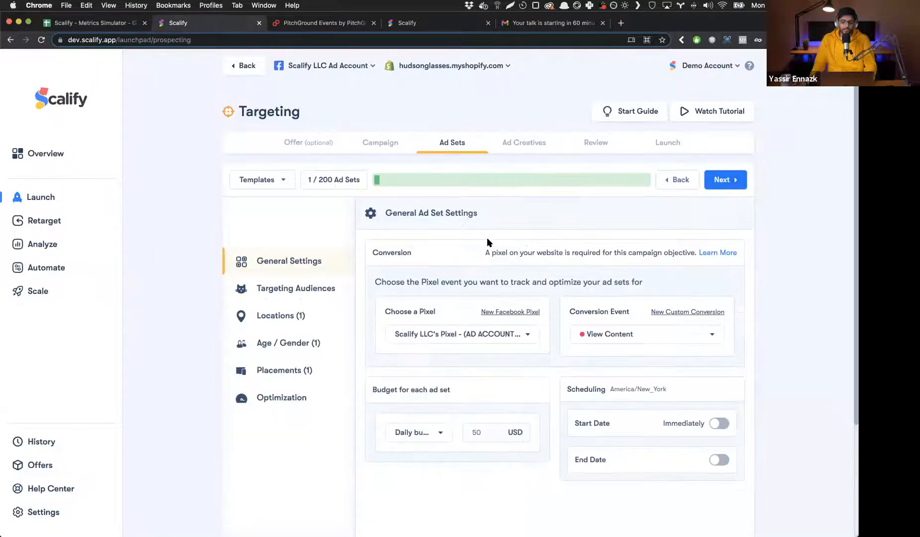
- Examine the Ad Sets page, including the ad set counter and the available template options
scroll(607, 235, down, 1)
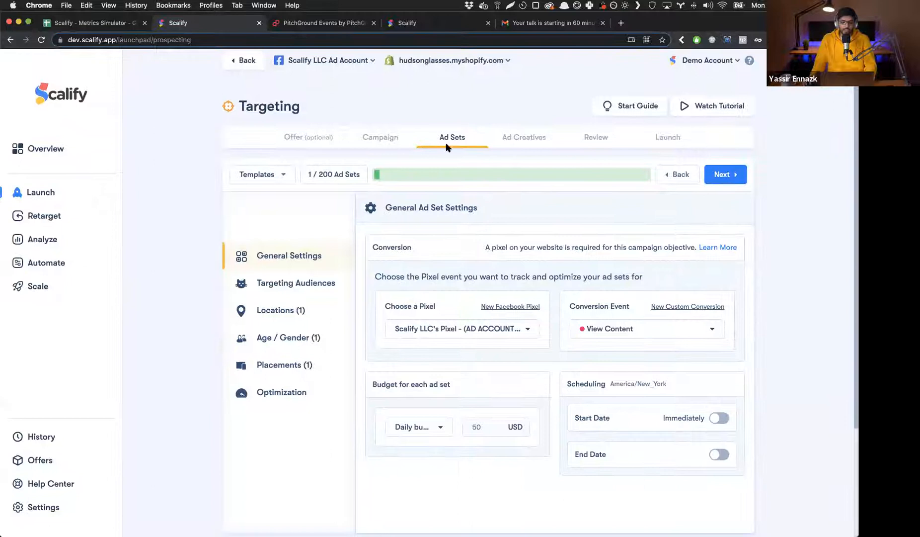
scroll(344, 155, down, 1)
drag(305, 157, 364, 158)
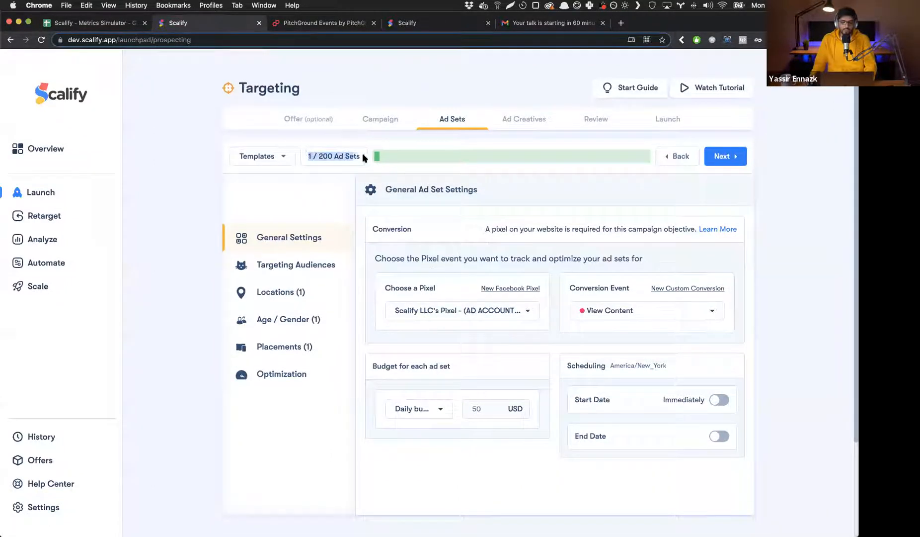
click(327, 157)
click(264, 159)
click(265, 159)
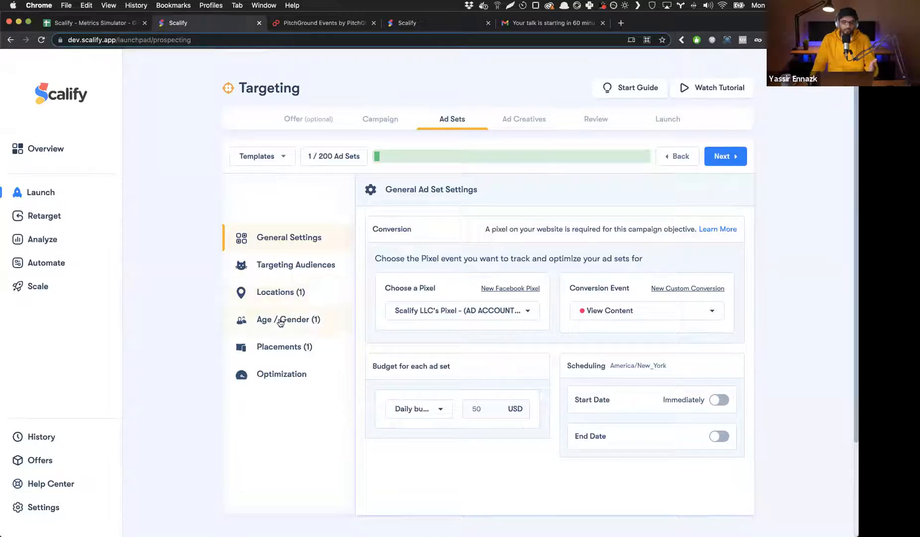
click(262, 157)
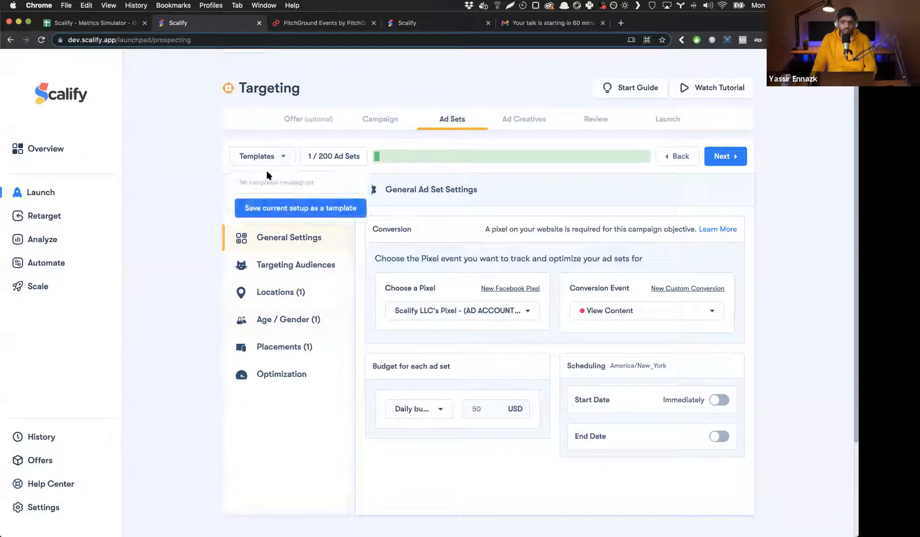
click(221, 342)
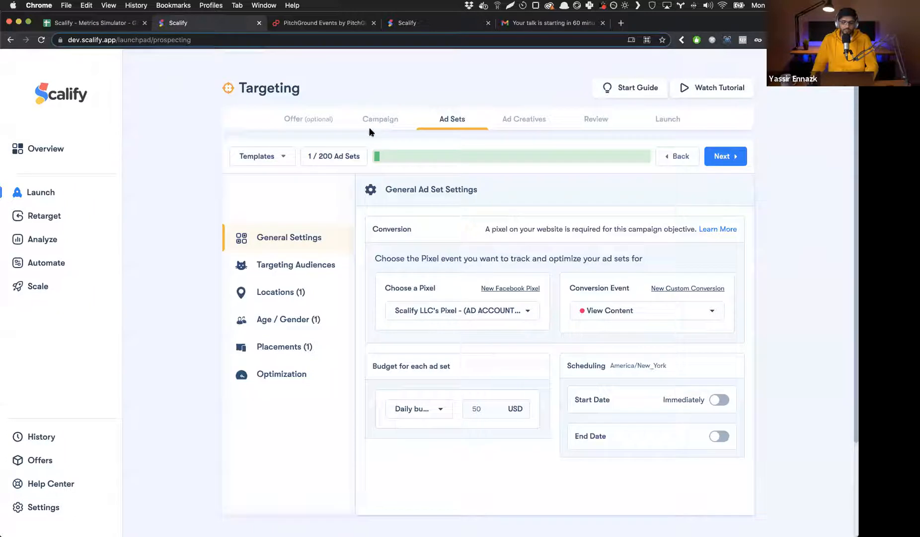
- Set the daily budget for each ad set to 10 USD and the conversion event to Purchase
drag(493, 412, 472, 410)
text(10)
click(526, 330)
click(622, 312)
click(631, 366)
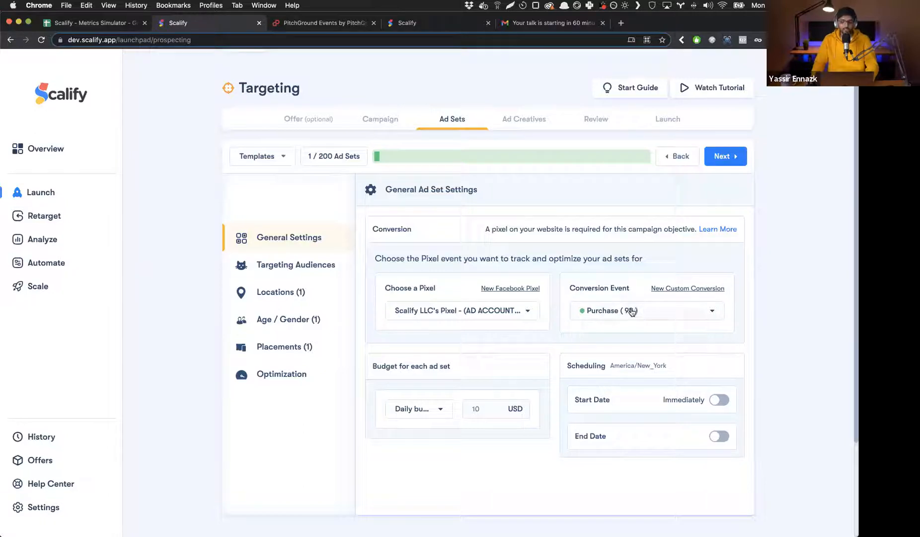
- Add a first targeting audience variation that includes the Sunglasses interest
click(292, 268)
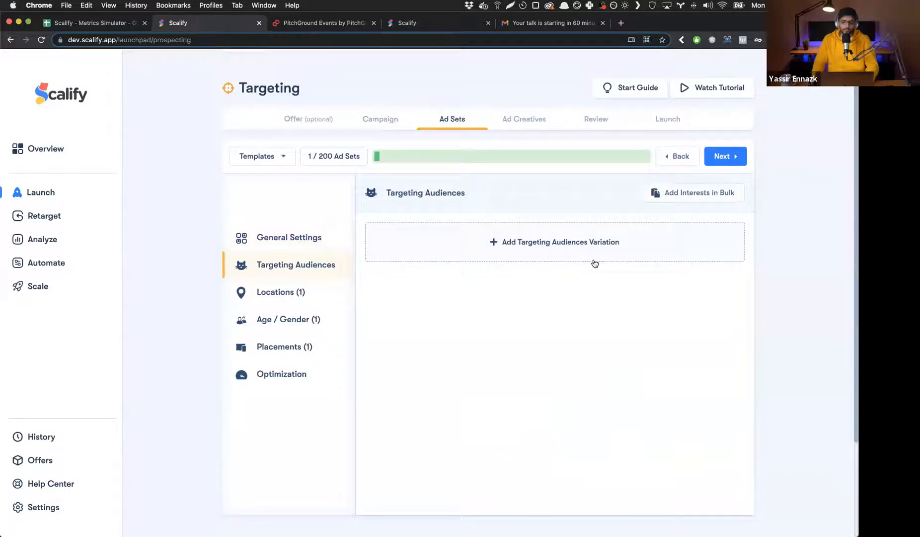
click(564, 255)
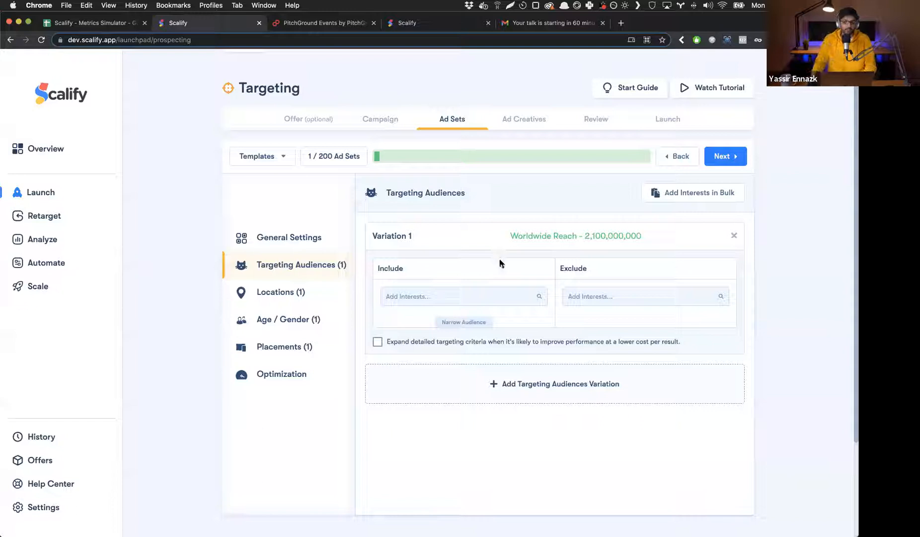
click(512, 296)
text(sun)
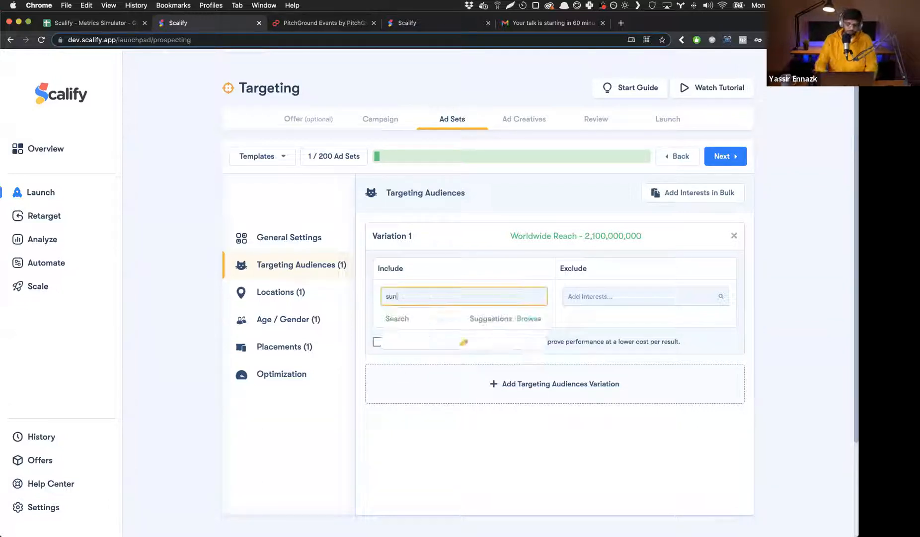
text(glasses)
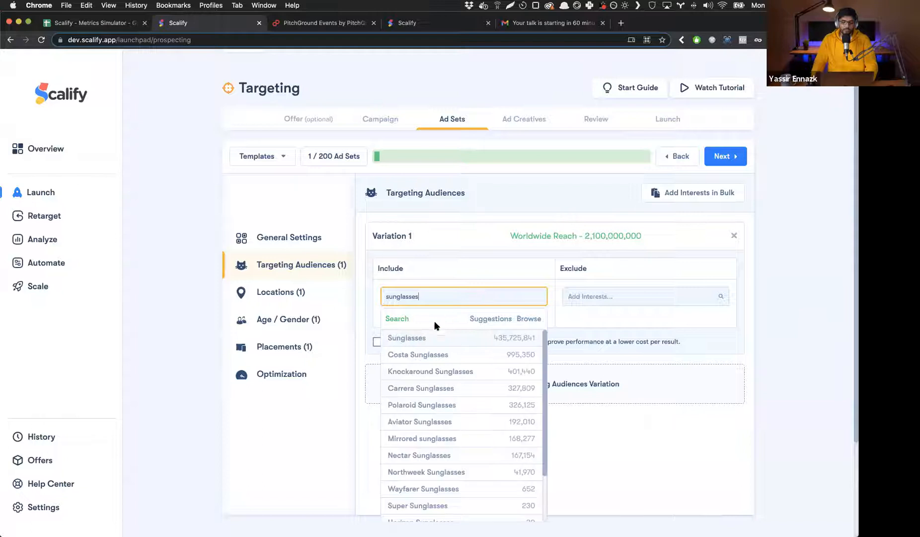
click(413, 340)
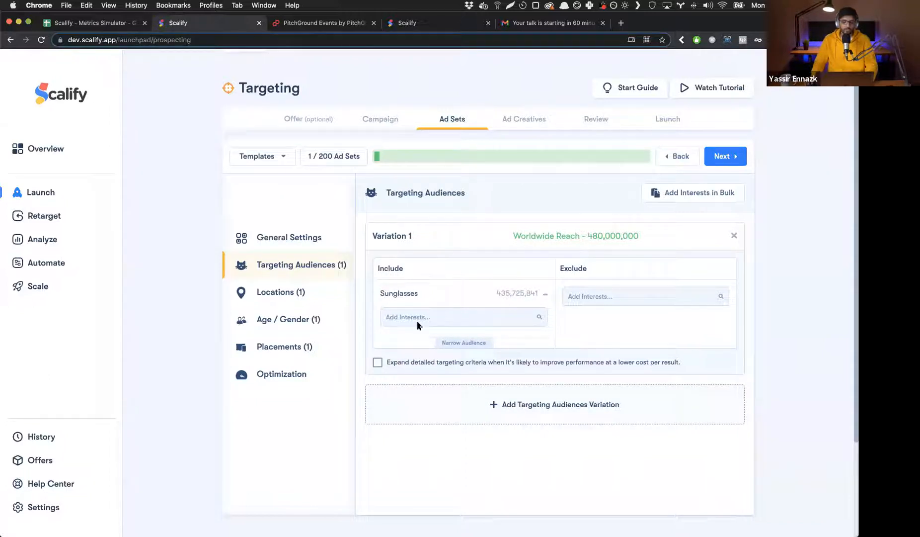
- Add two more targeting audience variations, one including the Eyewear interest and the other Ray-Ban
click(543, 406)
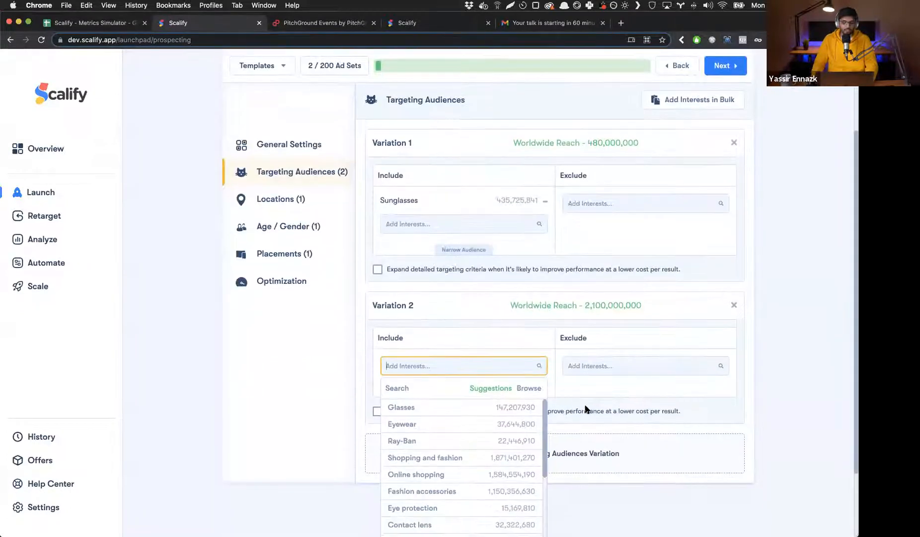
click(445, 424)
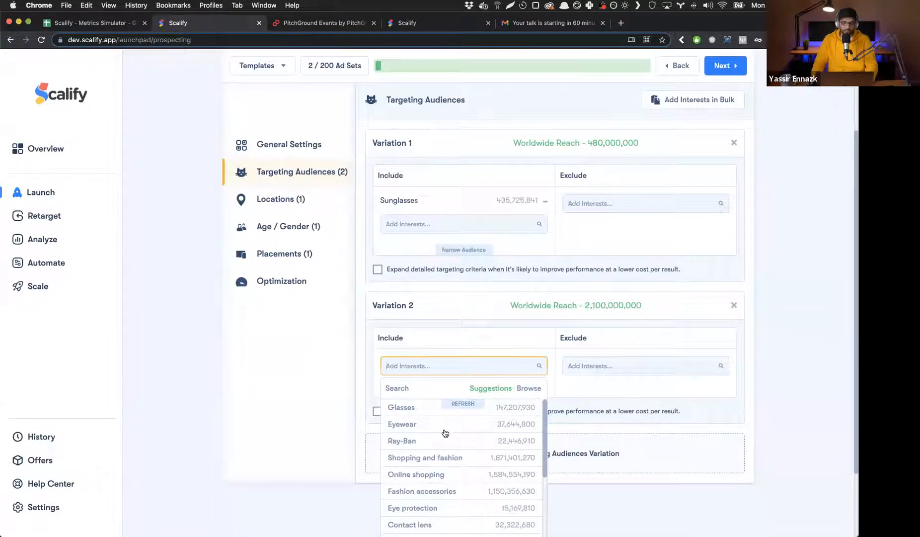
scroll(646, 392, down, 3)
click(591, 376)
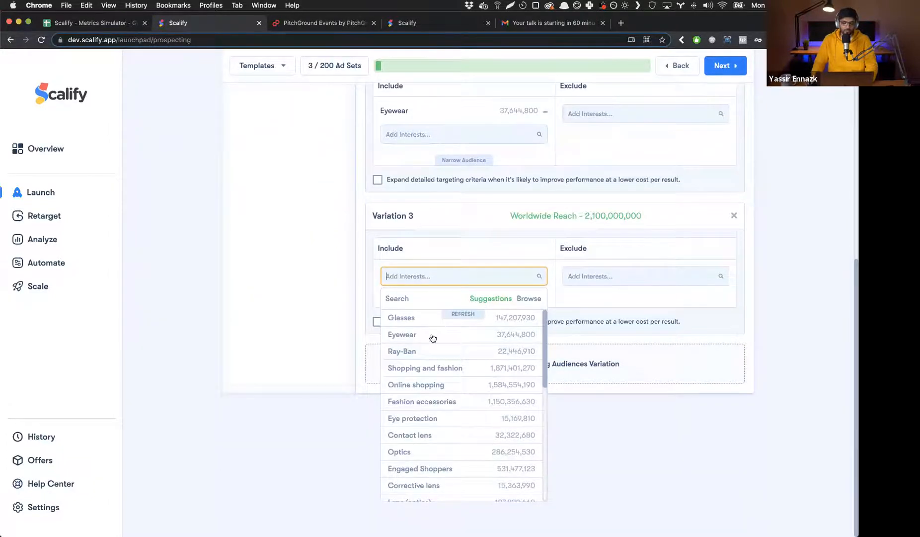
click(431, 352)
scroll(777, 334, up, 6)
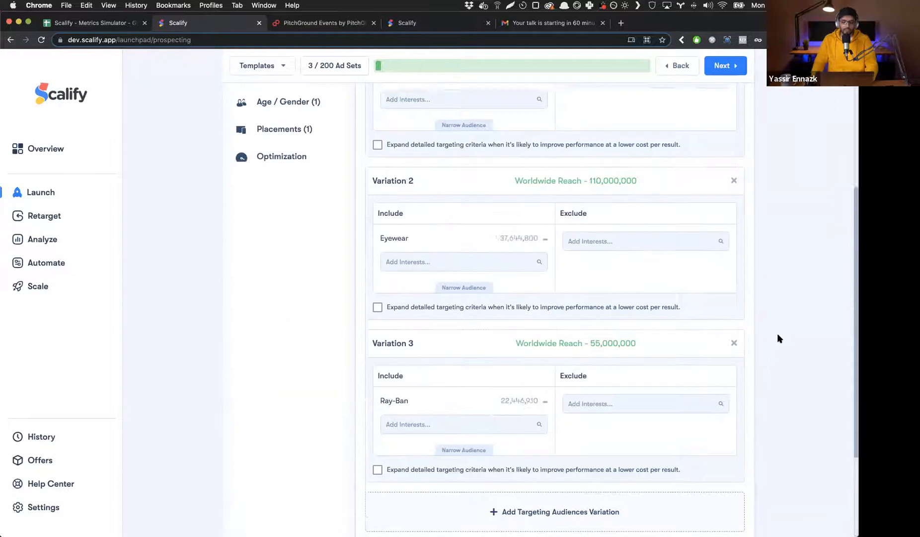
- Review the targeting audience variations with the ad set counter, and the Locations and Languages settings
scroll(724, 329, up, 2)
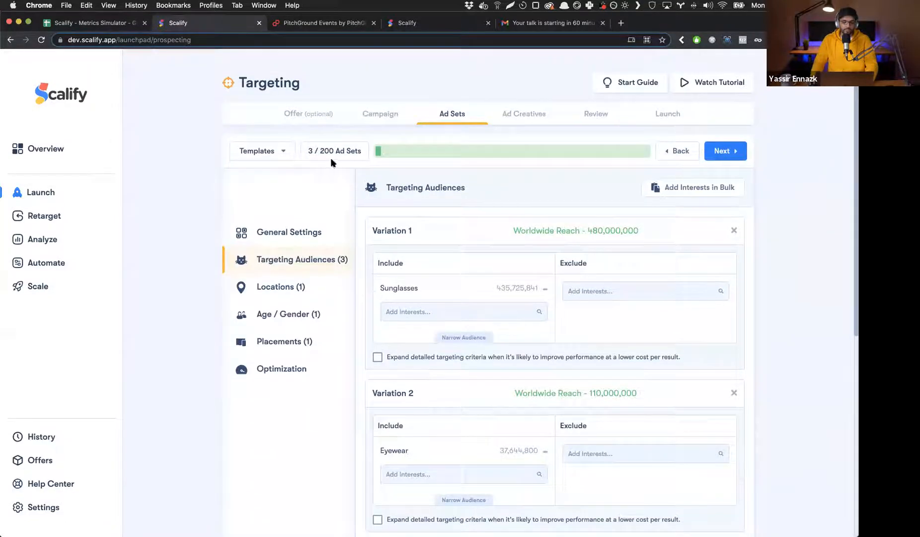
scroll(395, 233, down, 4)
scroll(368, 187, up, 1)
click(292, 171)
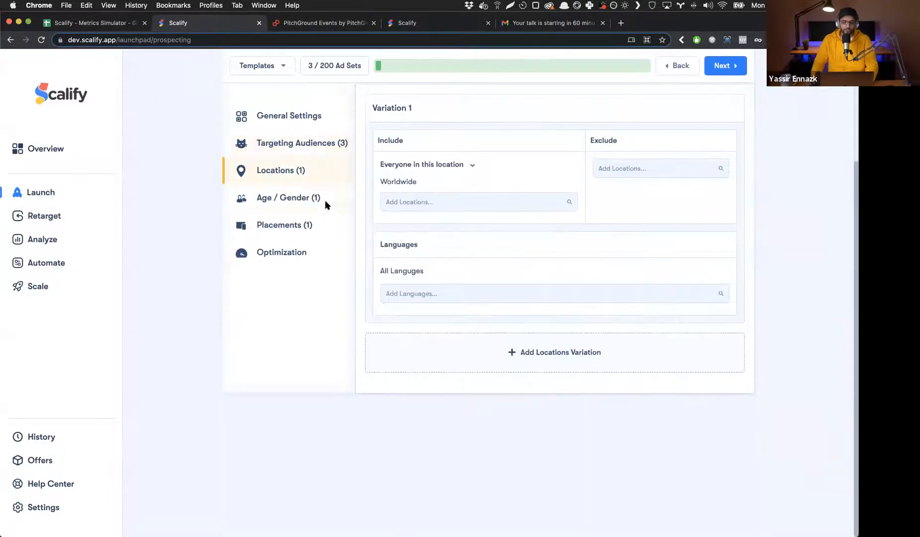
scroll(518, 245, up, 2)
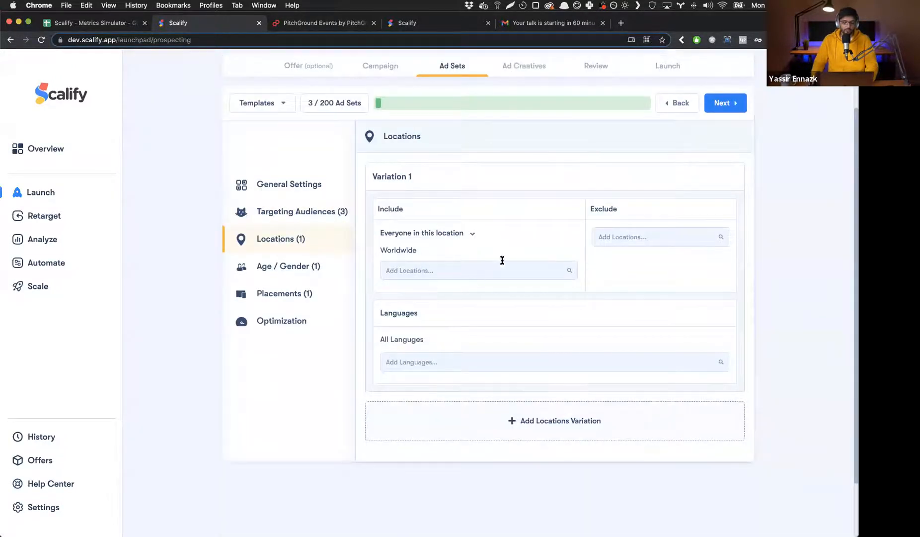
- Set the Age / Gender targeting to males with an age range from 20 to 39
click(294, 269)
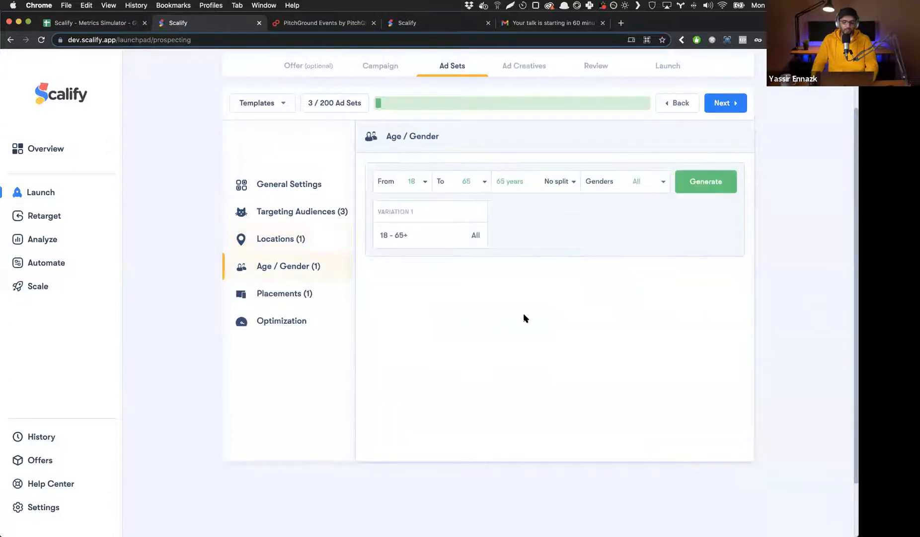
scroll(517, 310, up, 1)
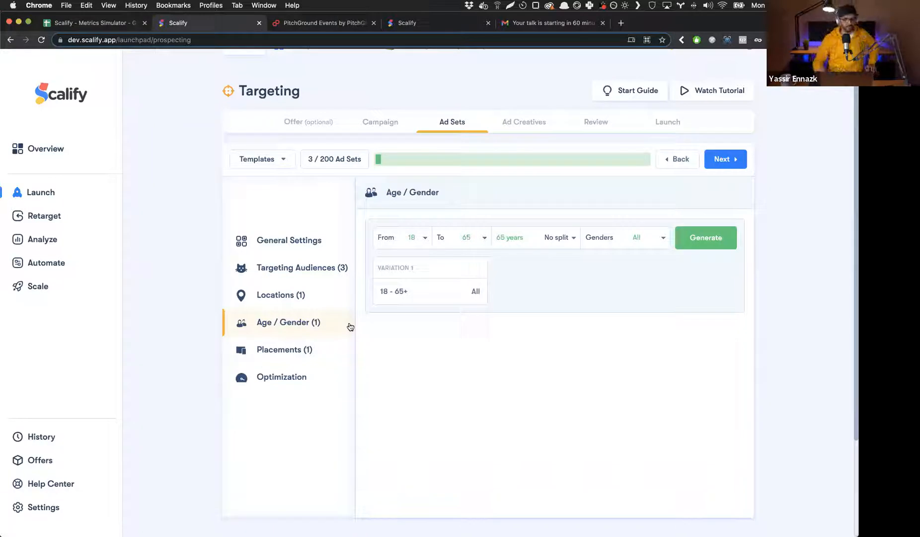
click(614, 237)
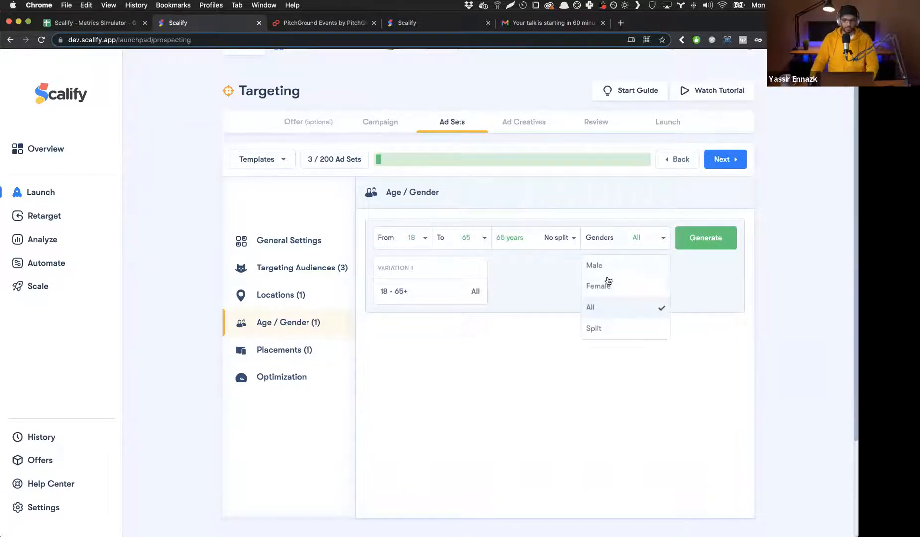
click(599, 267)
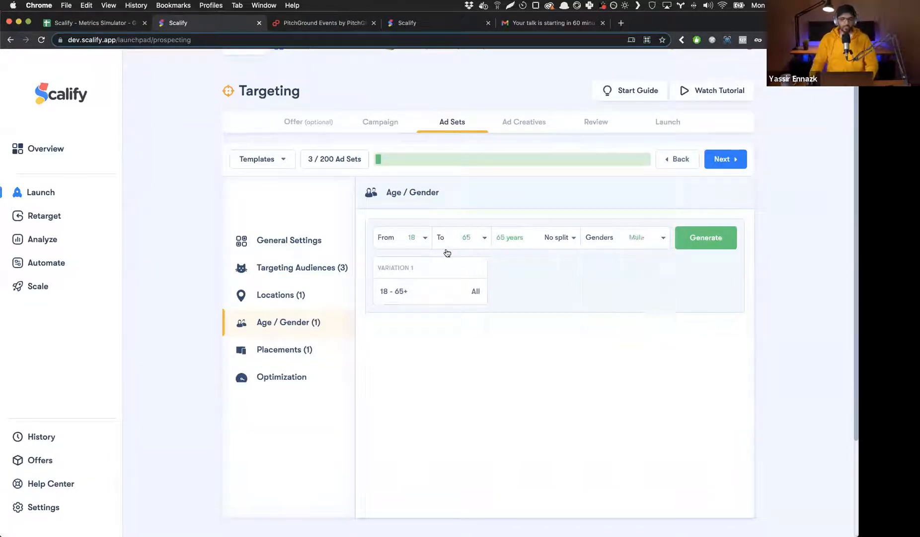
click(416, 238)
scroll(403, 350, down, 1)
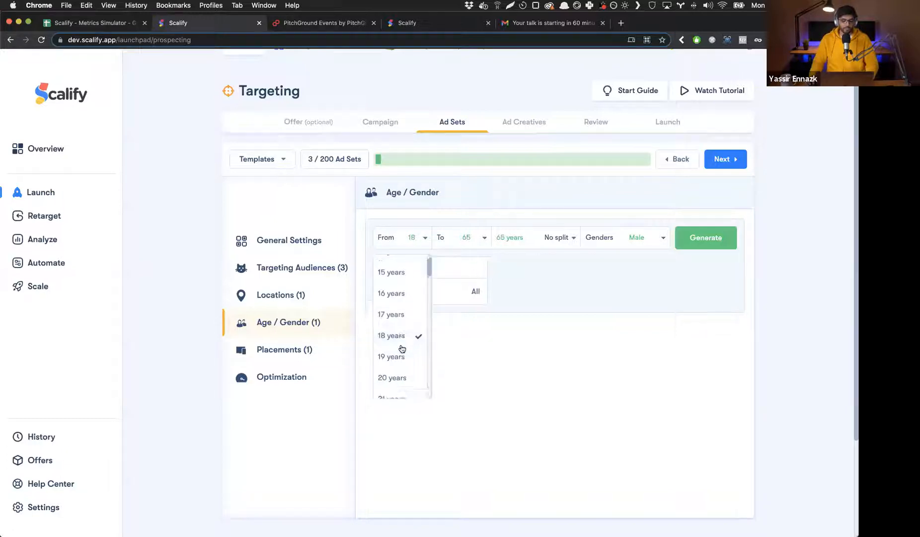
click(401, 377)
click(466, 238)
scroll(463, 330, down, 5)
scroll(464, 336, down, 1)
scroll(463, 334, down, 5)
scroll(463, 348, down, 3)
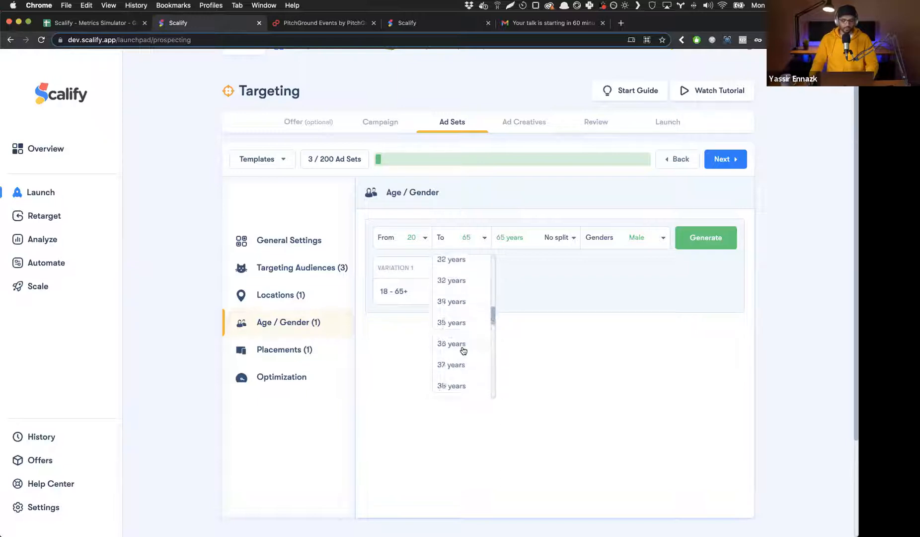
click(463, 361)
- Split the age range by 9 years and generate the age and gender variations
click(520, 239)
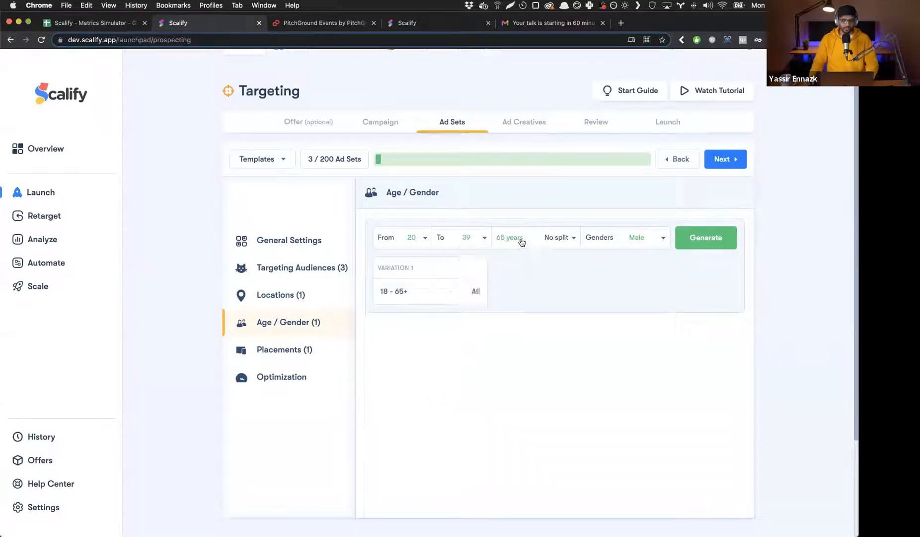
scroll(521, 374, down, 3)
click(521, 354)
click(703, 248)
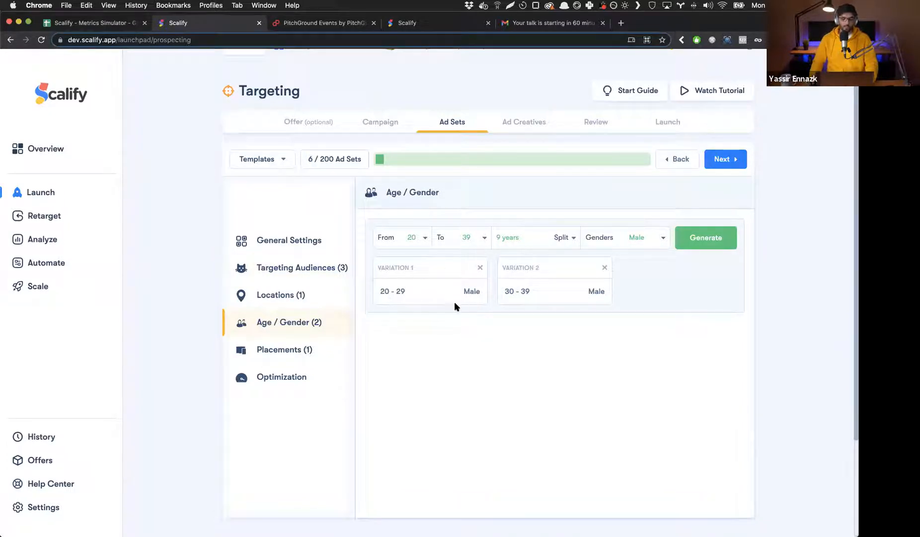
- Inspect the manual placement choices of the first placement variation, keeping Automatic Placement enabled
click(319, 351)
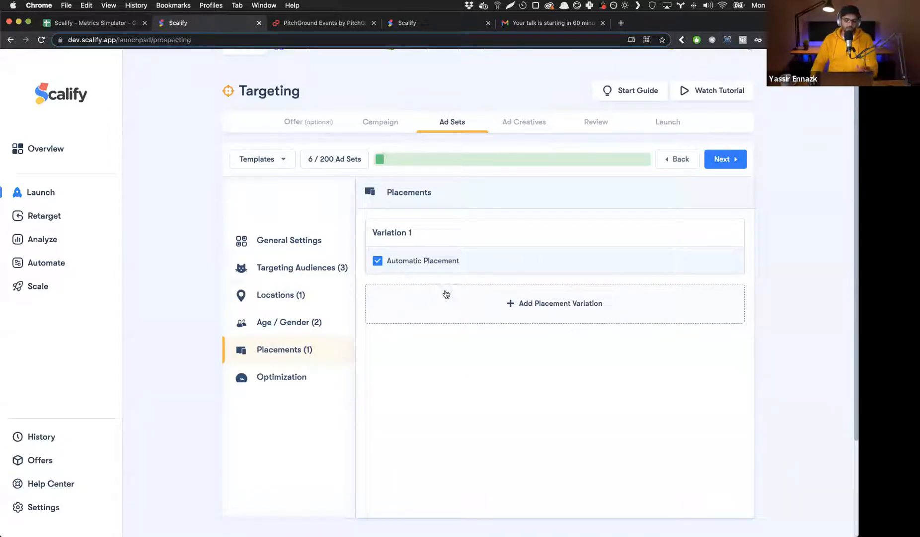
click(431, 262)
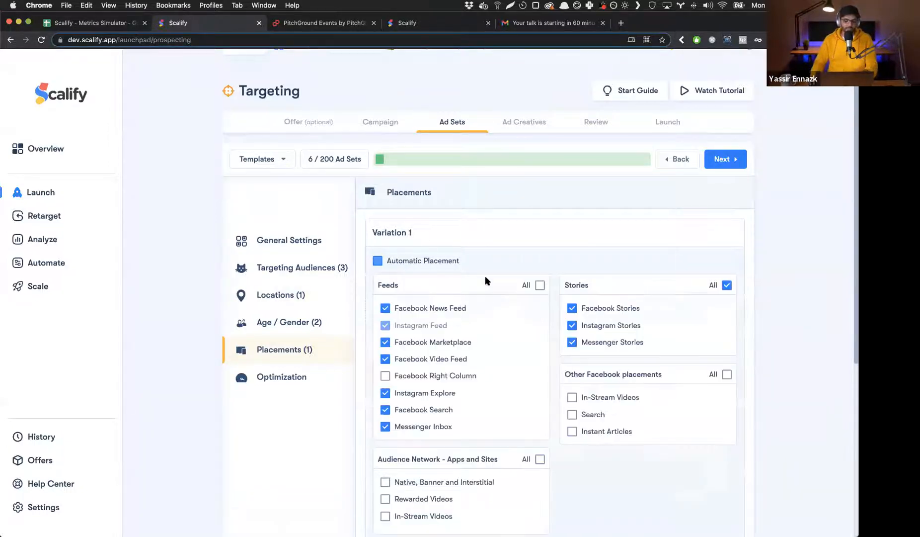
click(420, 261)
- Regenerate the age and gender variations with a 3-year age split
click(291, 324)
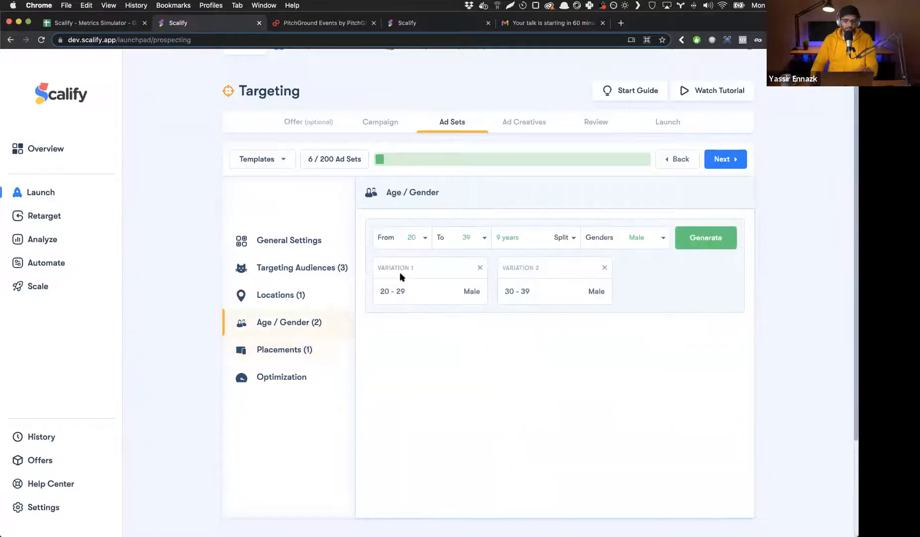
click(519, 242)
scroll(531, 308, up, 3)
click(568, 305)
click(702, 246)
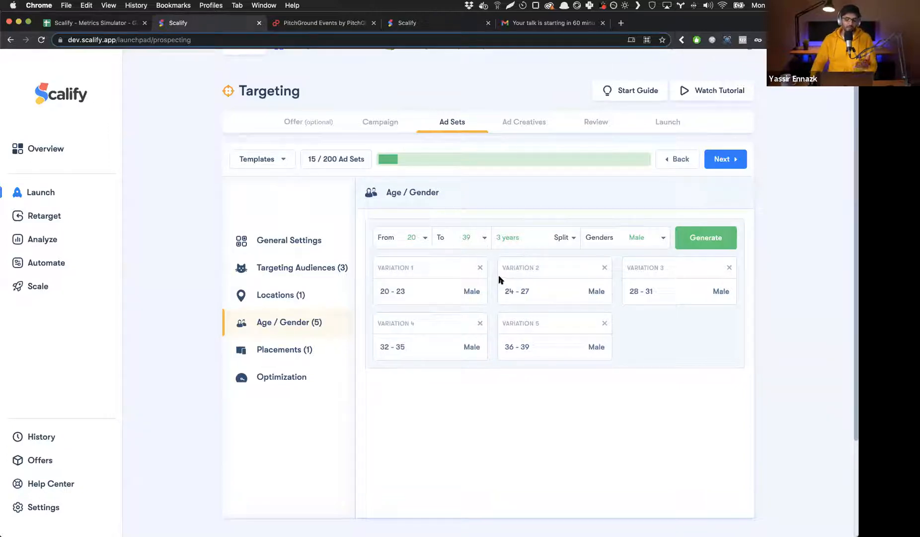
drag(376, 292, 400, 291)
click(409, 294)
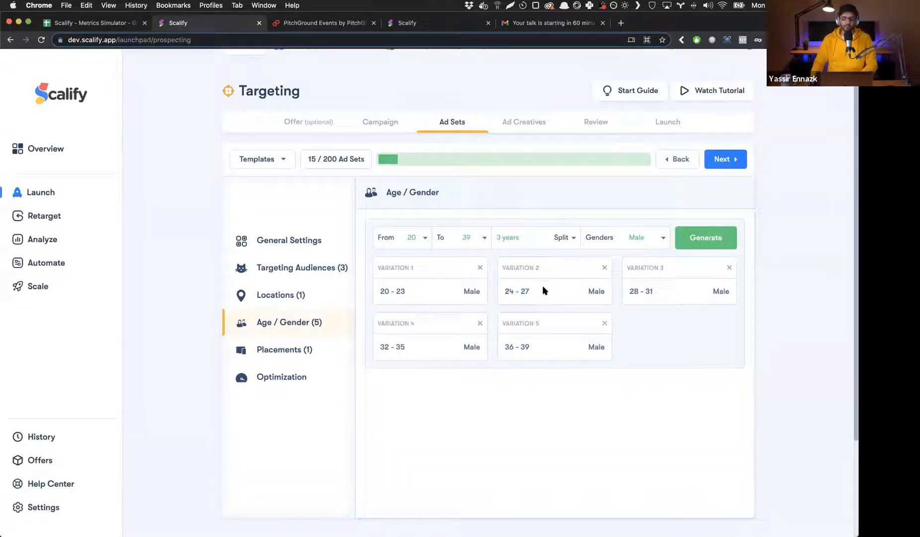
- Return the age split to 9 years and regenerate the age and gender variations
click(461, 242)
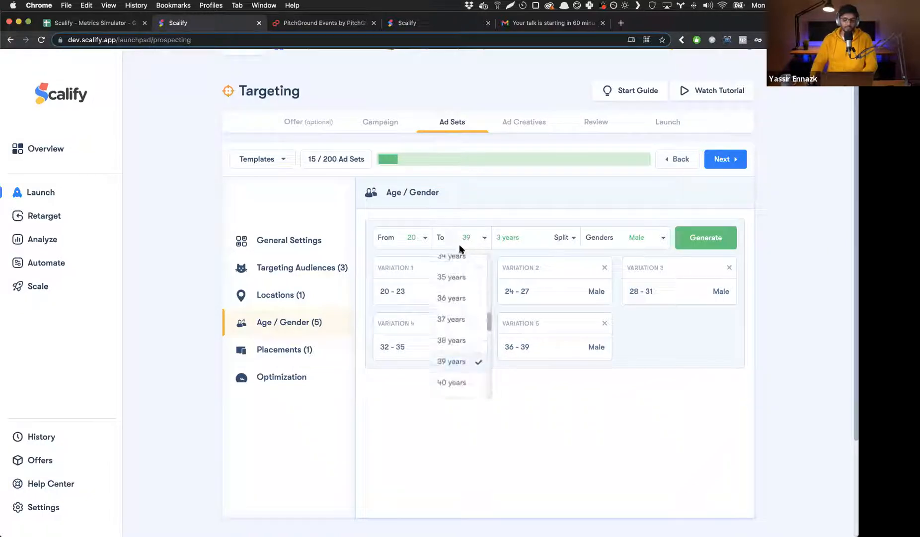
click(548, 293)
click(508, 239)
scroll(527, 358, down, 2)
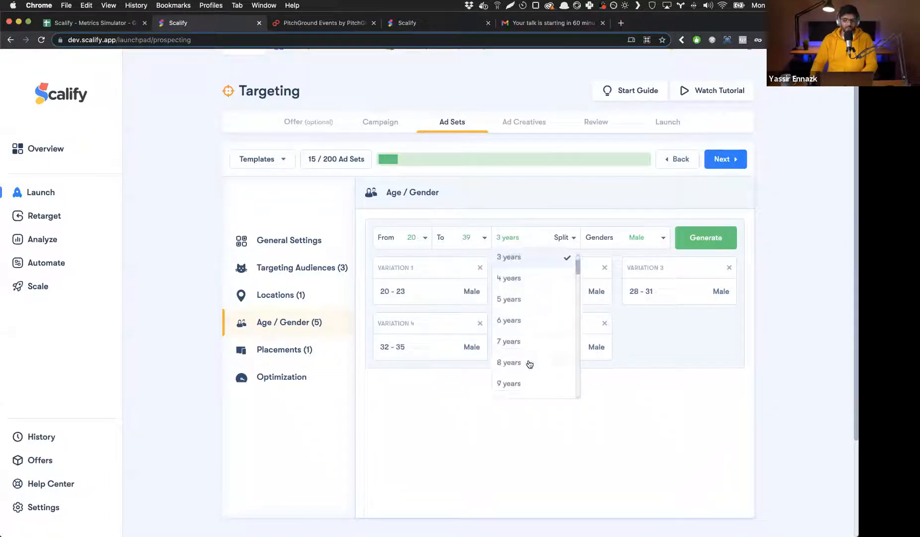
click(511, 368)
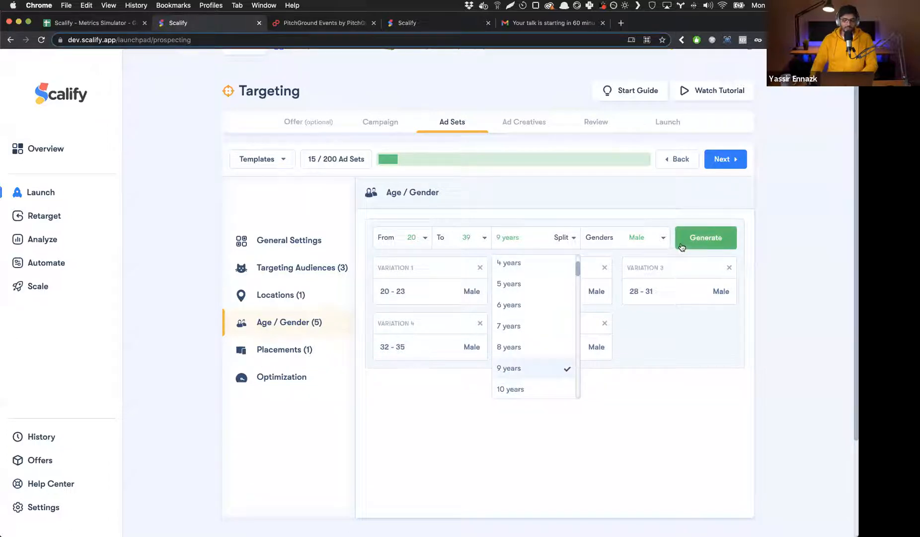
click(708, 238)
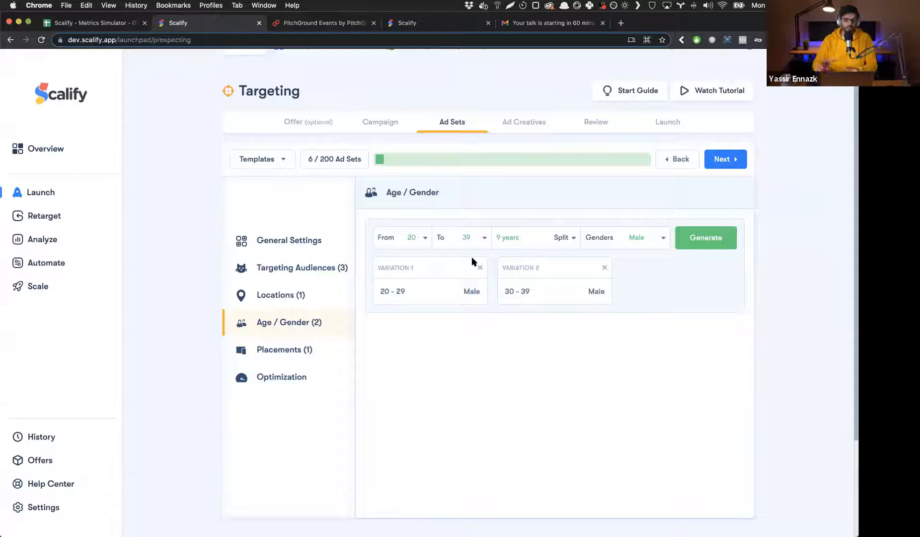
- Review the ad set sections for placements, general settings and targeting audiences, and the optimization settings including the conversion window
click(311, 350)
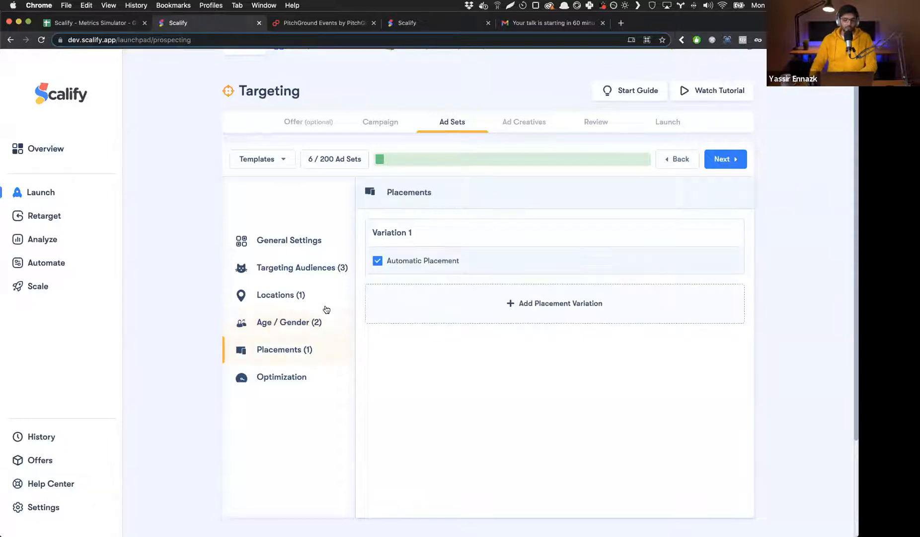
click(309, 240)
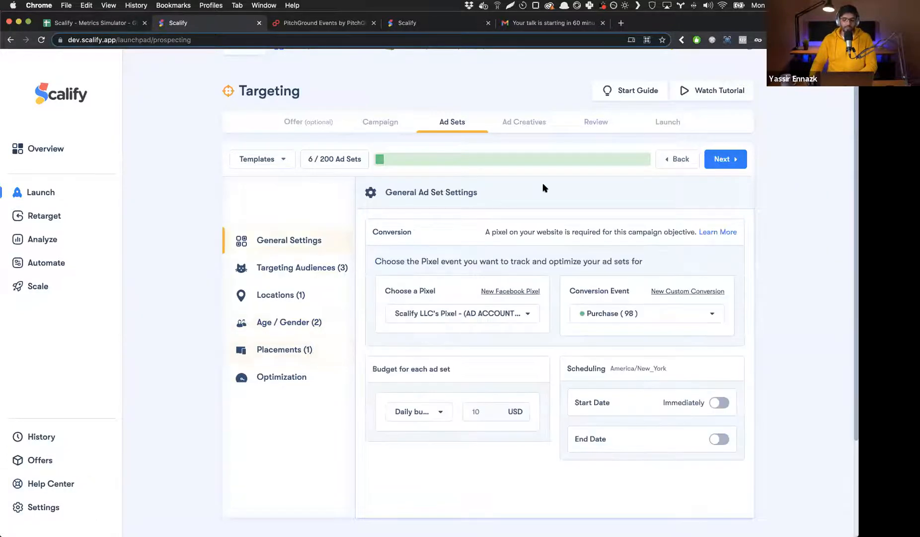
click(731, 167)
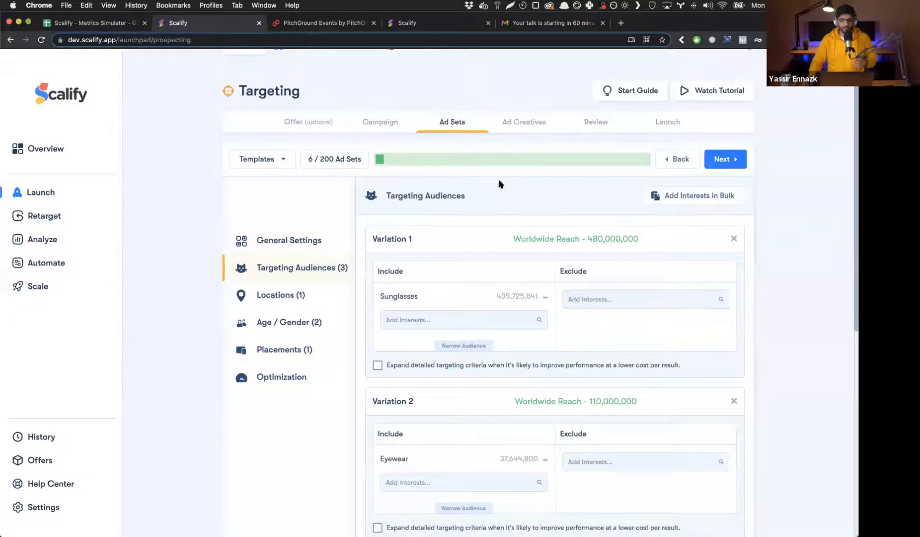
click(313, 374)
click(308, 351)
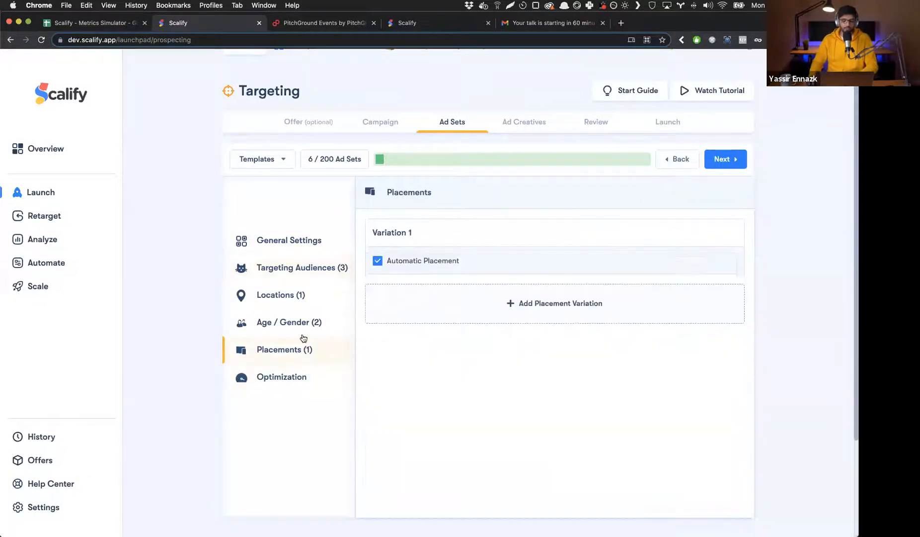
click(731, 160)
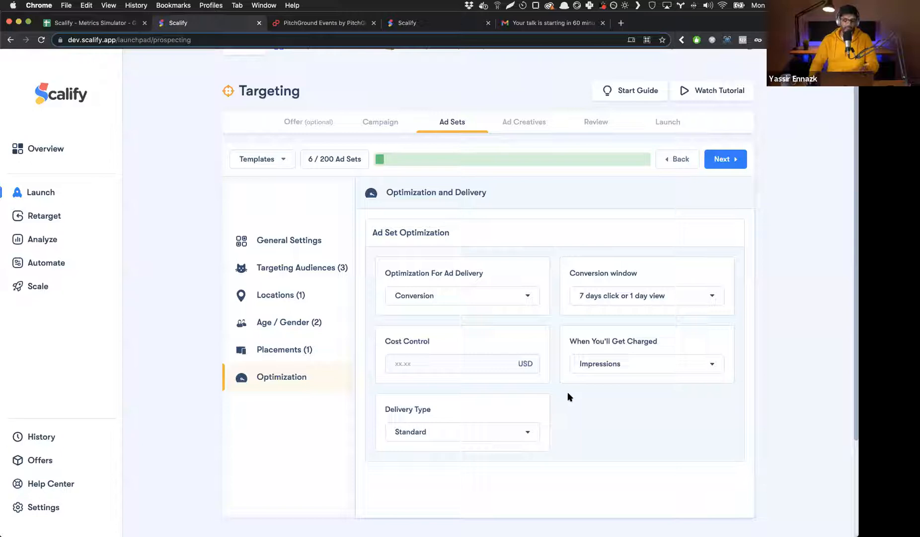
click(621, 297)
click(616, 293)
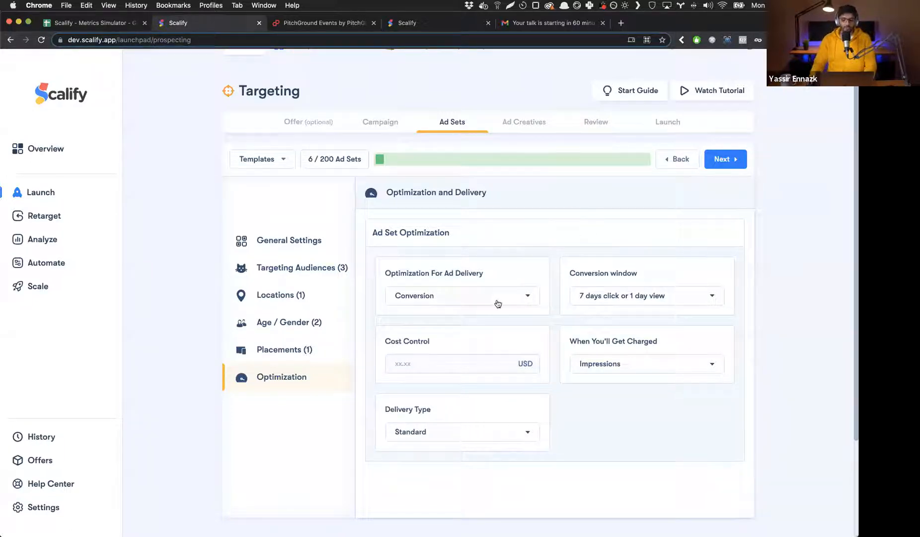
- Proceed to the Ad Creatives stage and open the builder for new creatives
click(726, 165)
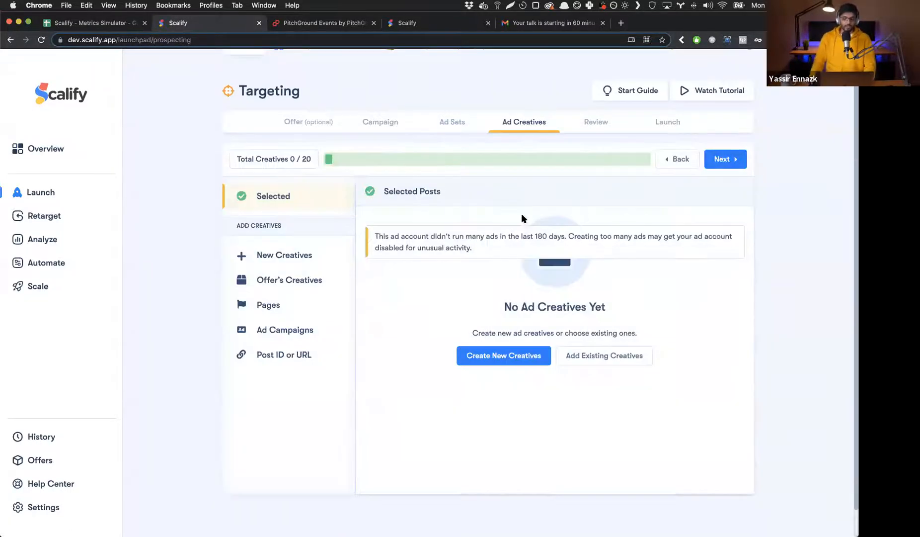
click(308, 252)
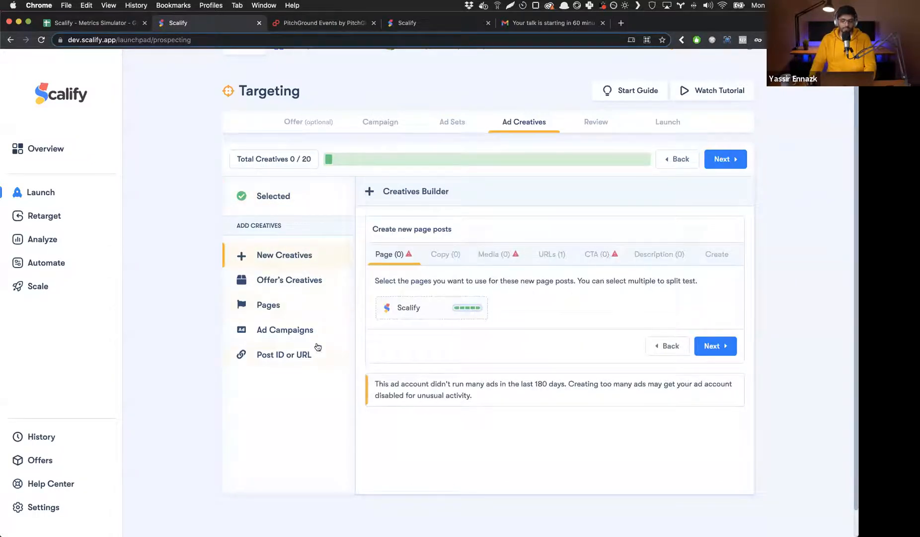
drag(445, 376, 583, 402)
click(470, 396)
click(295, 202)
click(288, 254)
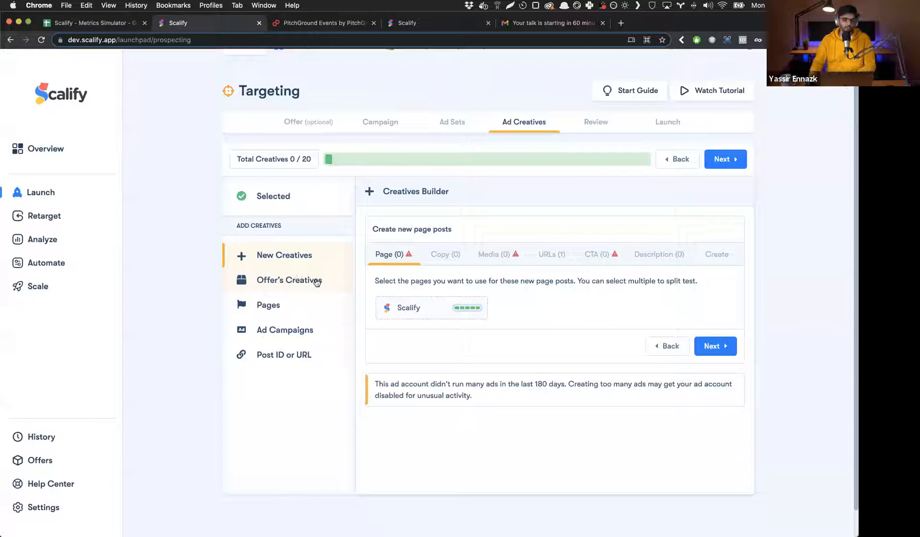
- Look through the ad creatives available from the selected offer
click(296, 288)
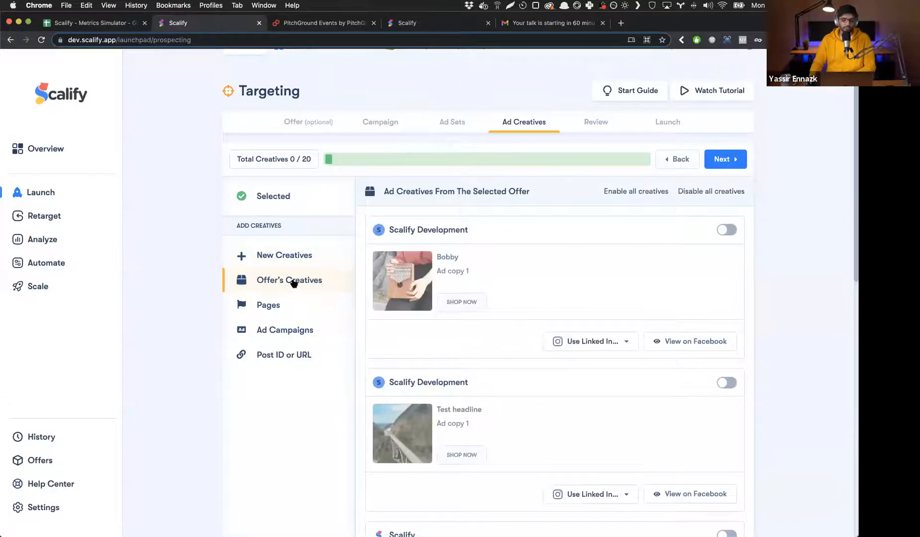
scroll(567, 277, down, 1)
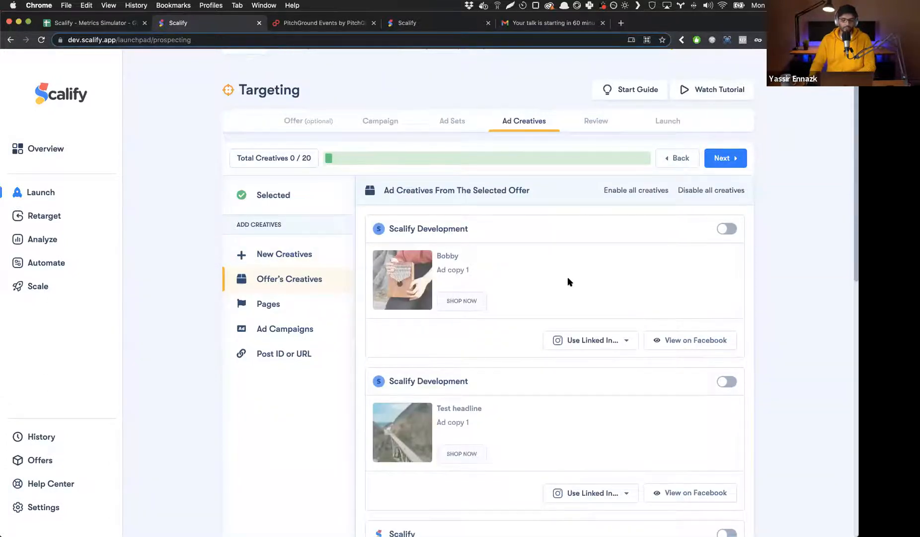
scroll(569, 281, down, 10)
scroll(569, 289, up, 10)
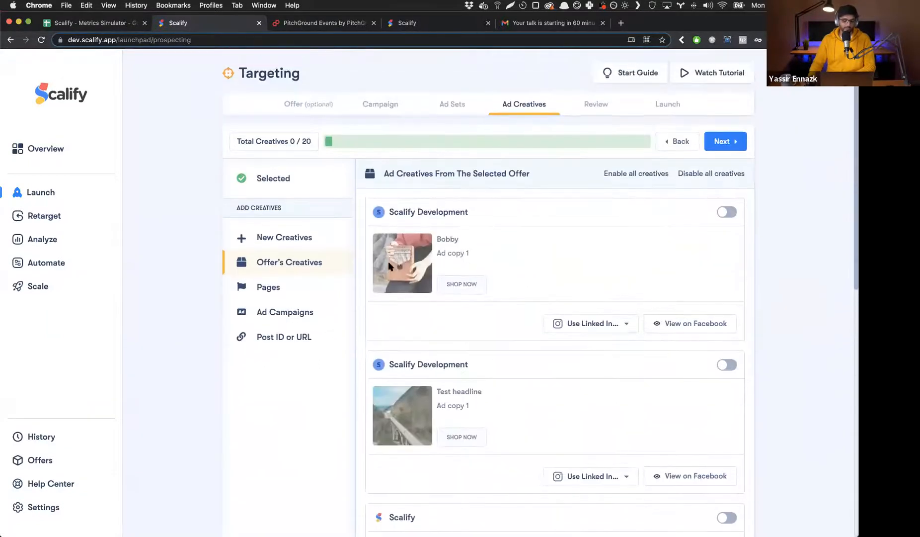
- Choose the Scalify Facebook page as the source of existing page-post creatives
click(298, 290)
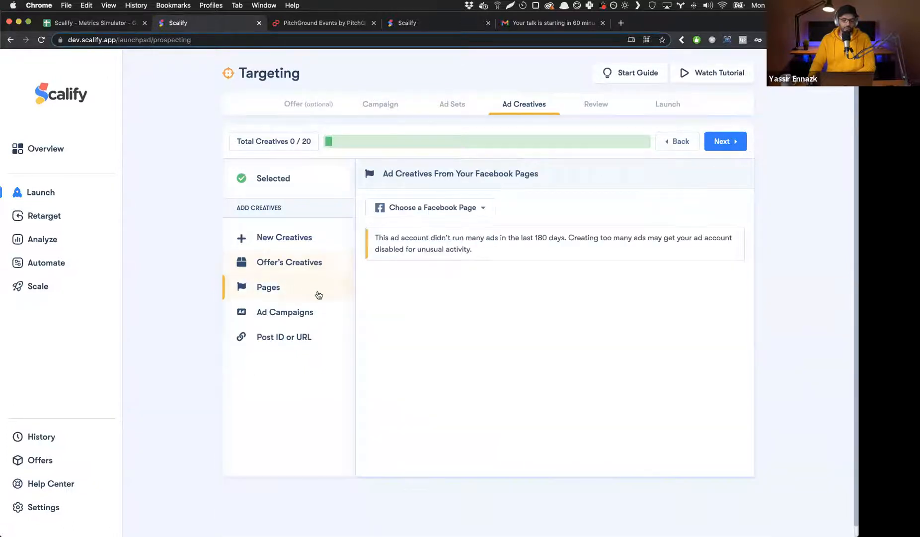
click(483, 213)
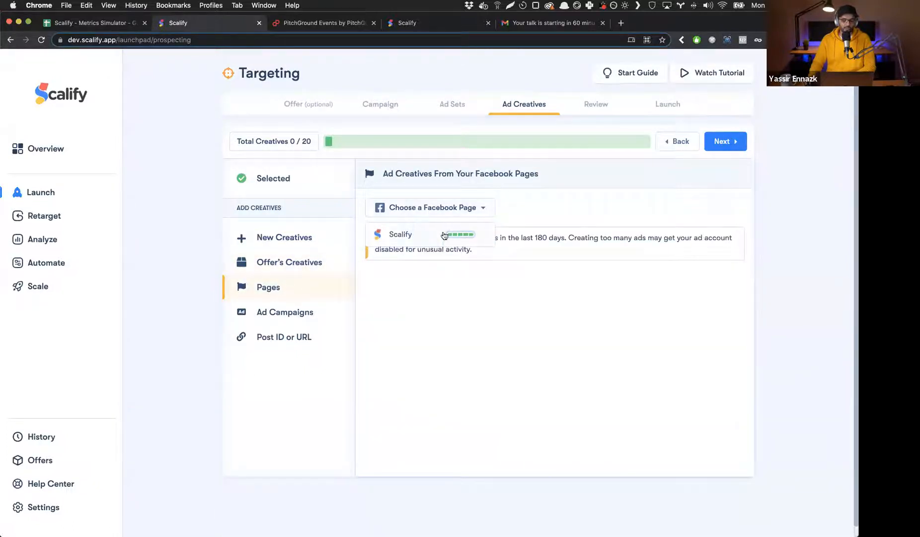
click(444, 235)
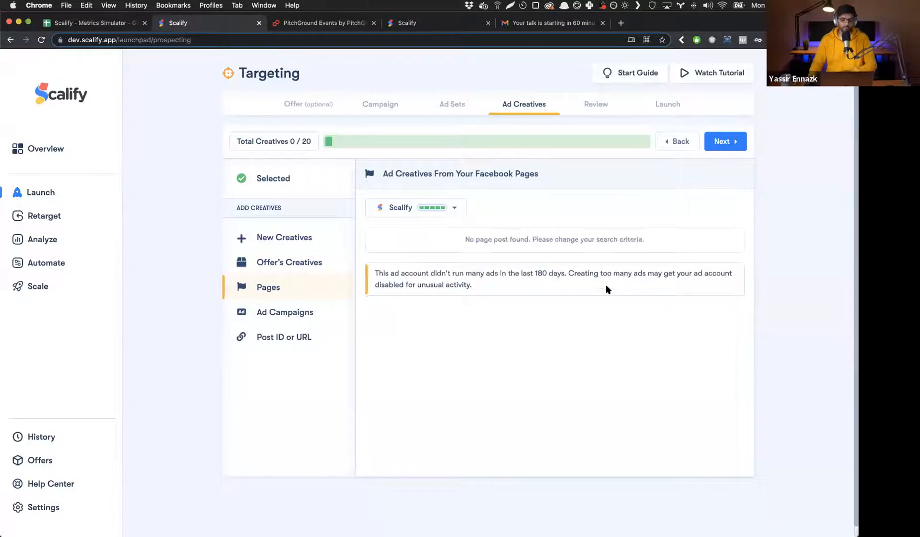
- Look through the ad campaigns and the post ID or URL option as sources of existing ad creatives
click(328, 313)
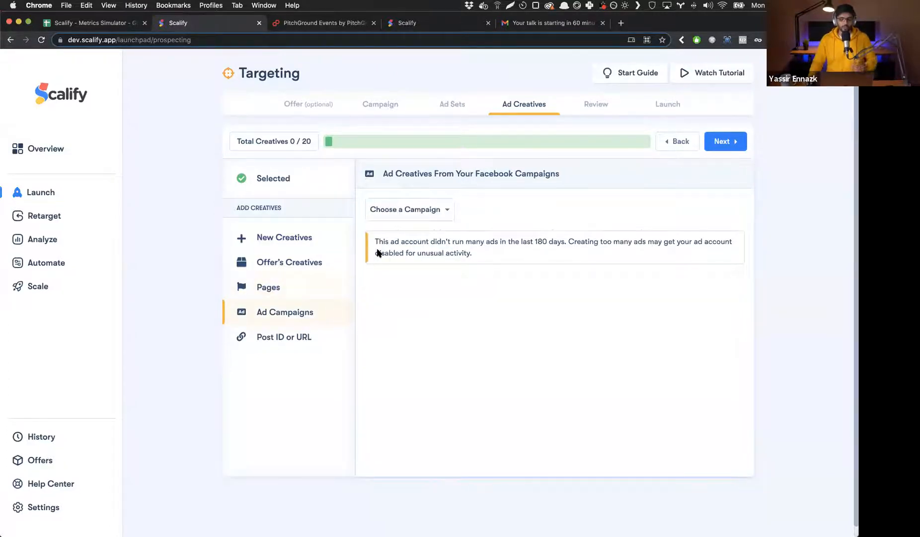
click(398, 209)
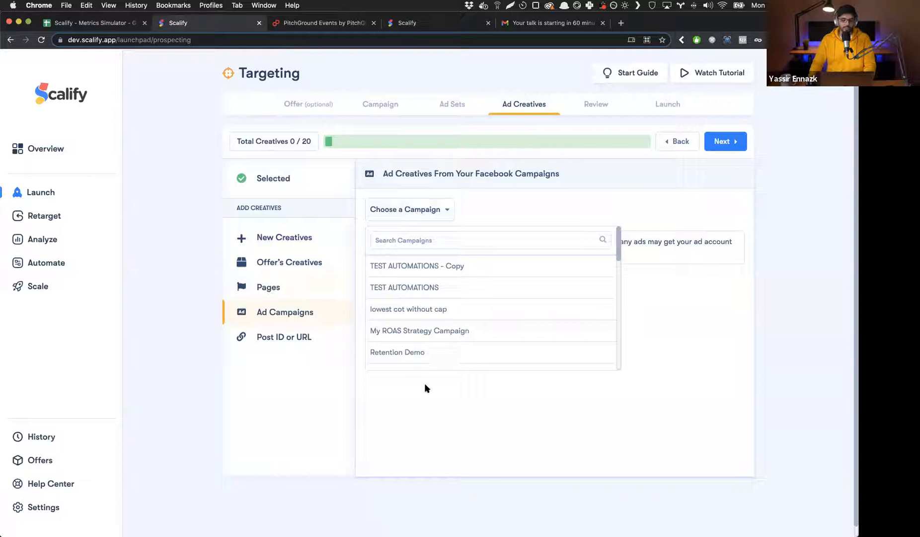
click(388, 396)
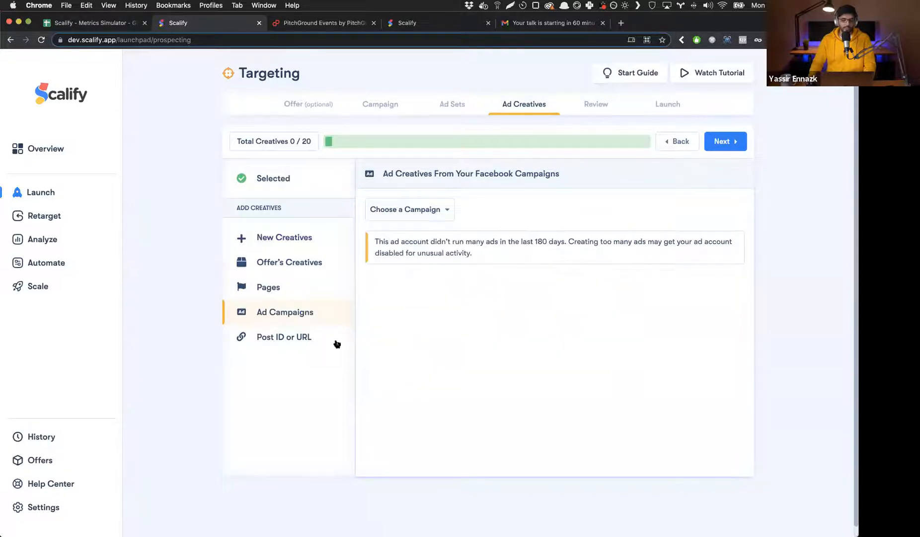
click(322, 338)
click(433, 235)
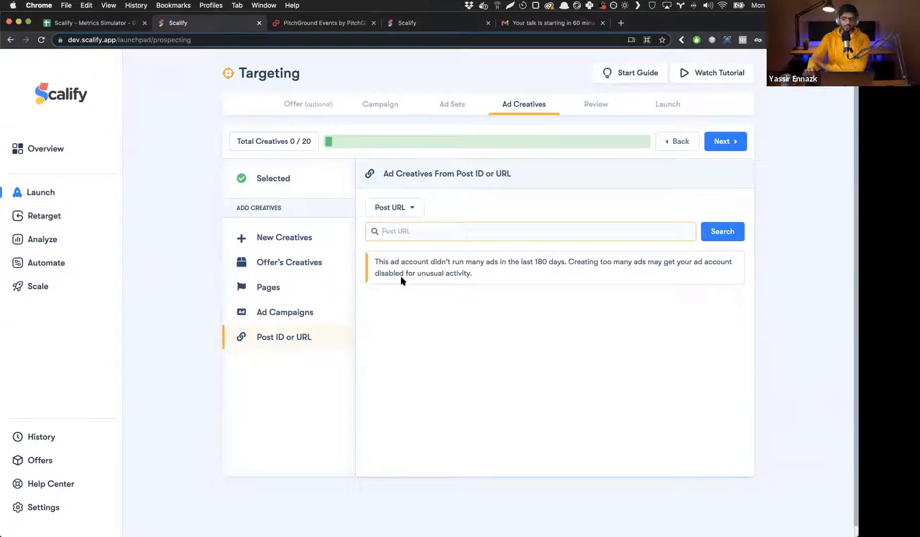
click(400, 207)
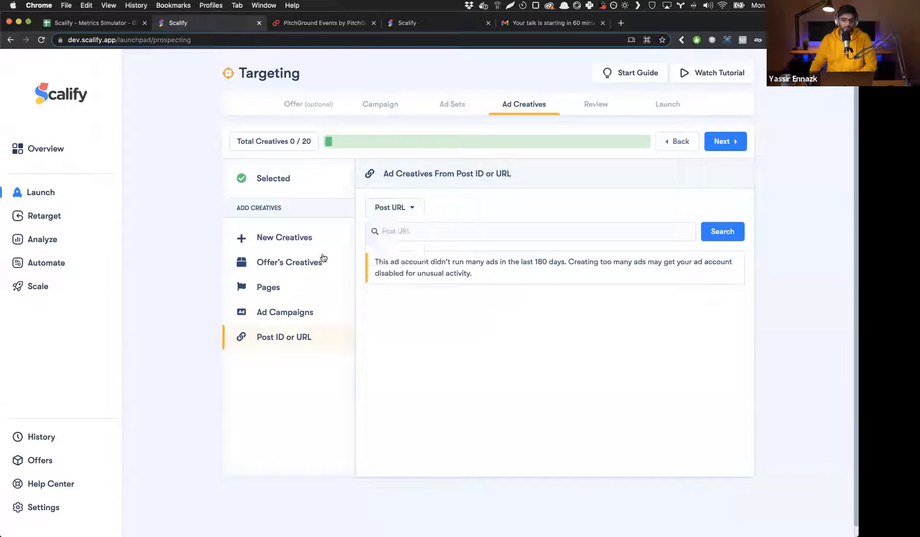
- Return to the new creatives builder and select the Scalify page for the new page posts
click(317, 239)
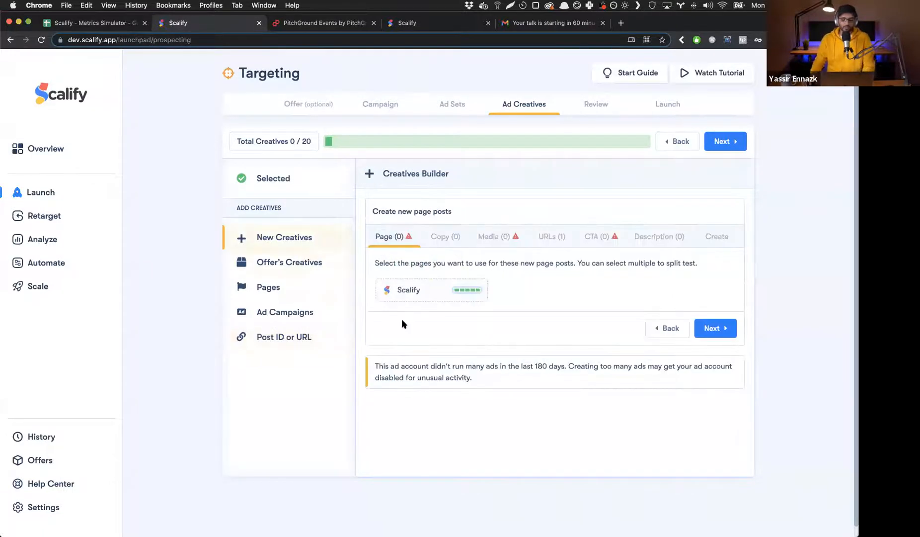
click(433, 293)
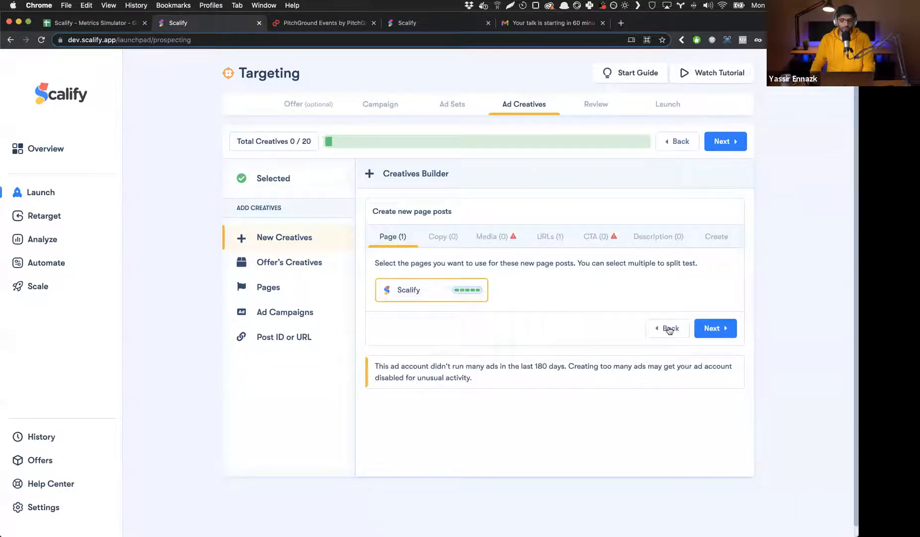
click(711, 327)
- Add two ad text variations reading "Ad copy 1" and "Ad copy 2" to split test
click(384, 292)
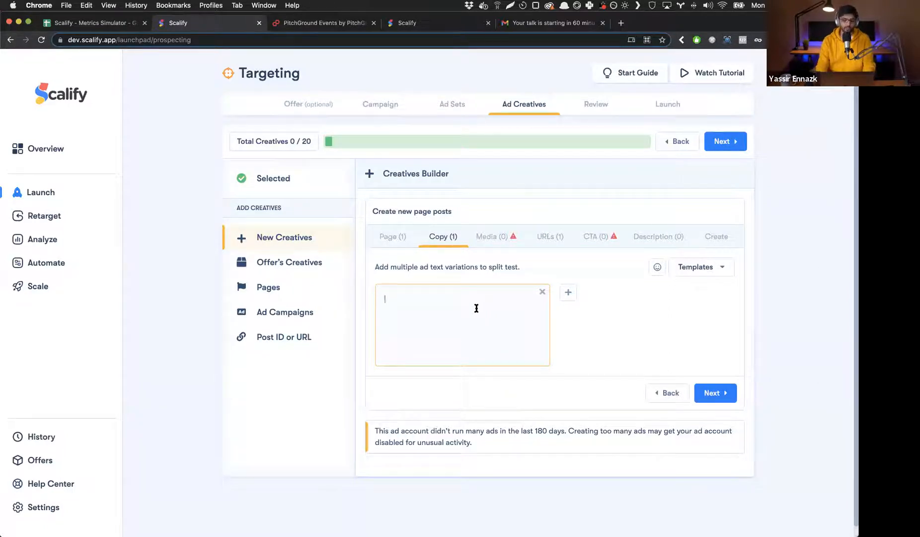
text(Ad copy 1)
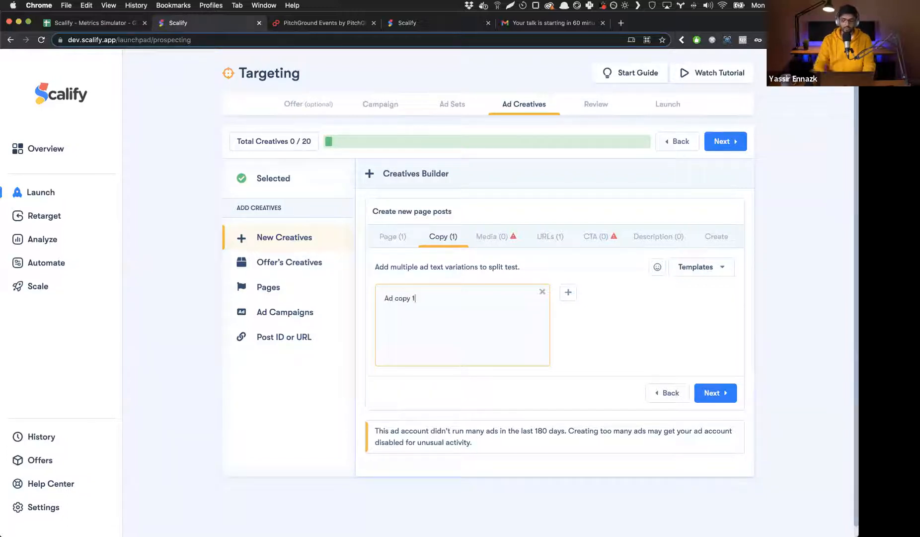
click(568, 292)
click(616, 323)
text(Ad copy 2)
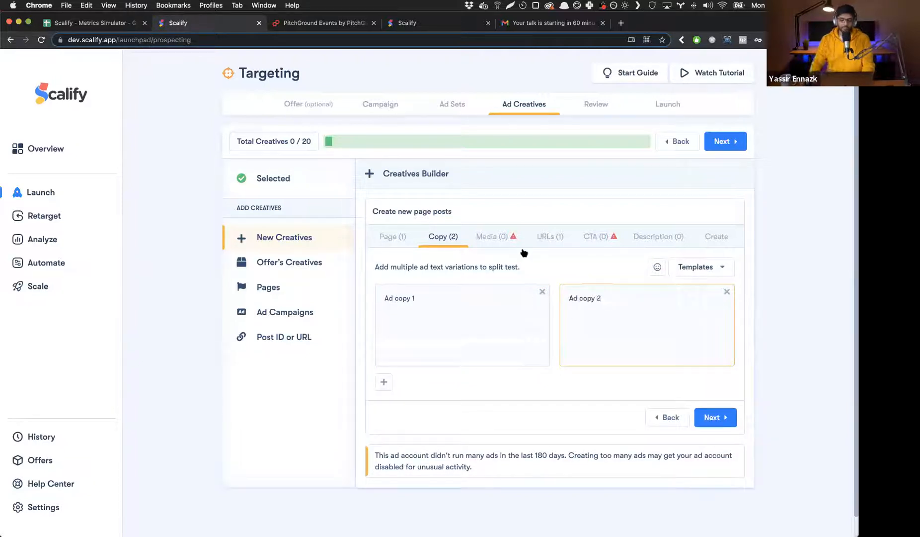
- Choose the first two sunglasses photos, the black-and-white woman and the bearded man in white, as ad media
click(503, 235)
scroll(581, 337, down, 2)
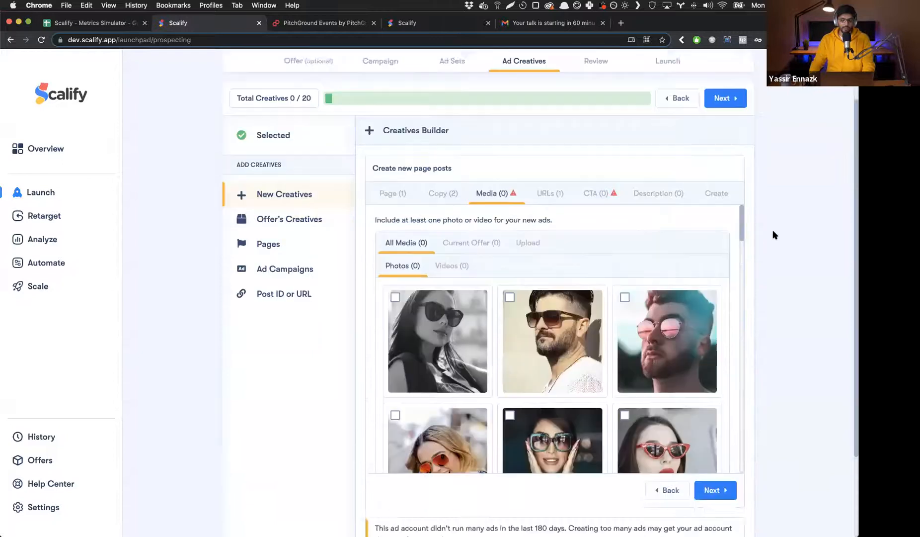
click(437, 354)
click(526, 419)
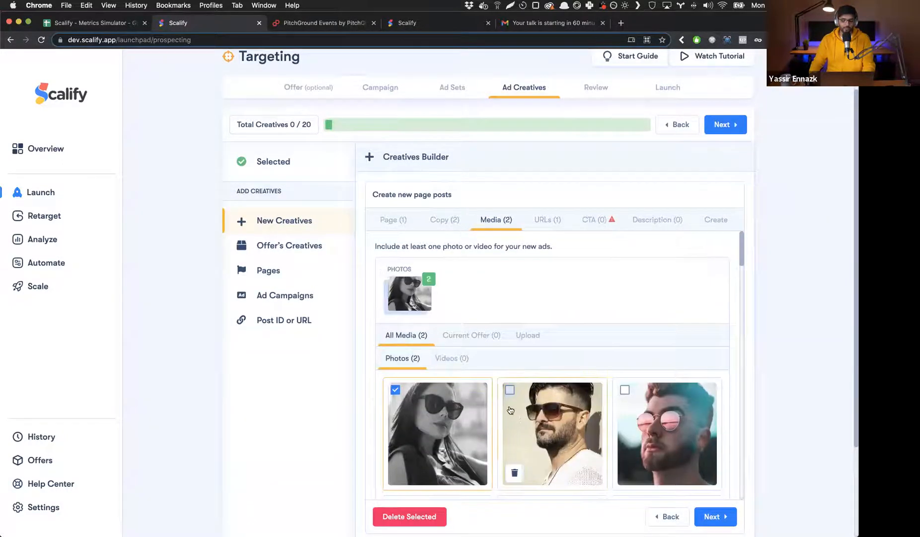
- Add the hot-air balloon video video.mp4 to the ad media and look over its thumbnail variations
click(453, 362)
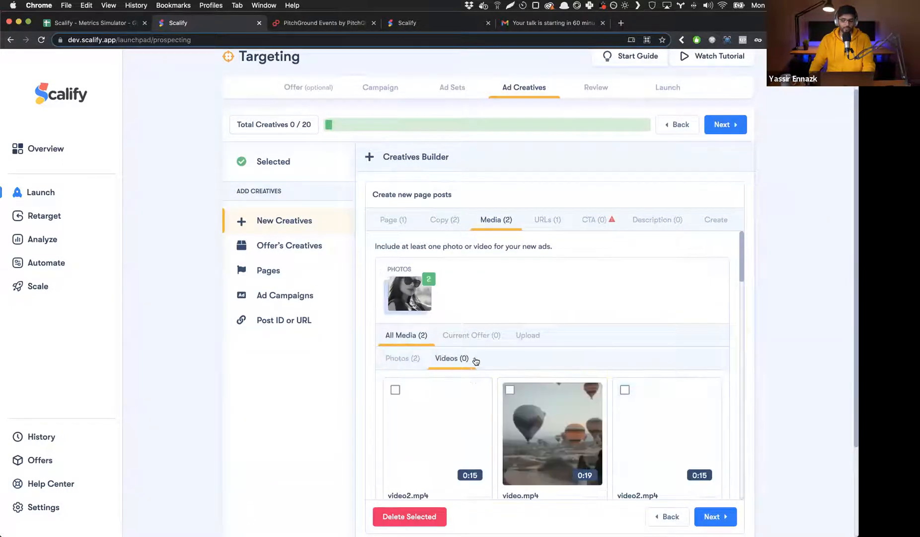
click(547, 399)
scroll(592, 314, down, 3)
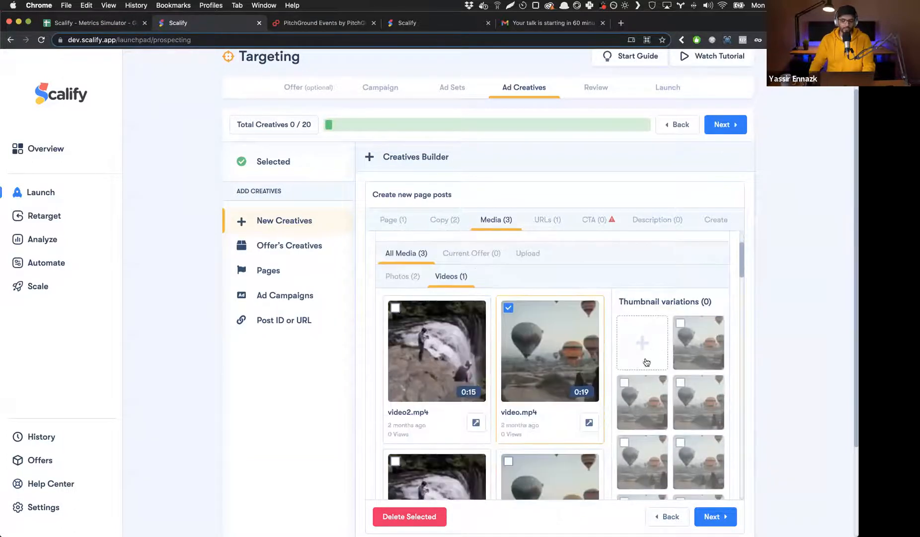
scroll(671, 384, down, 3)
scroll(583, 362, up, 4)
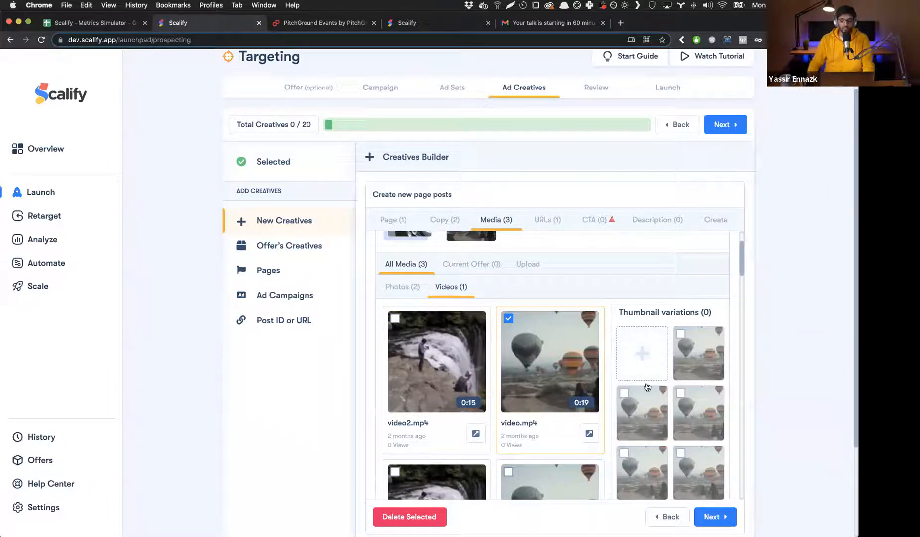
scroll(545, 392, up, 2)
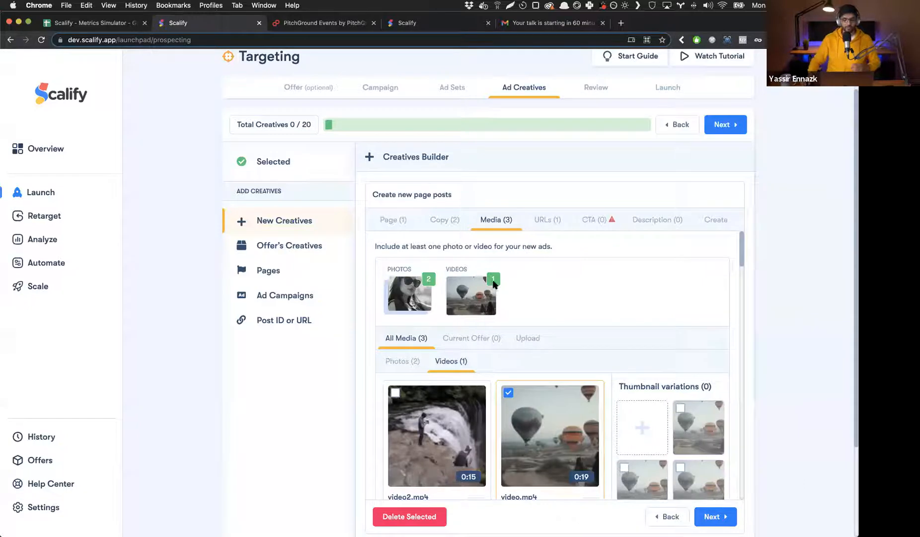
- Check the website URL to advertise and add Shop Now as a call to action
click(540, 223)
double_click(517, 298)
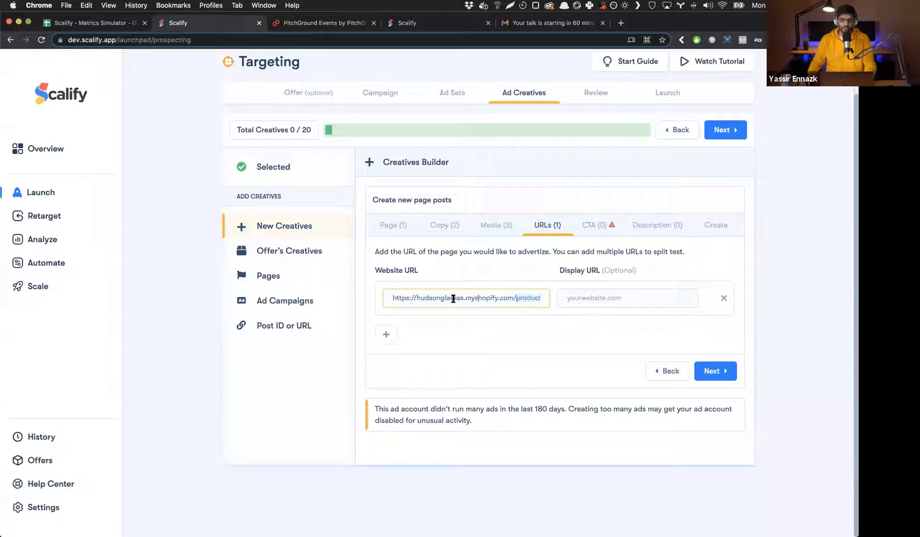
click(602, 238)
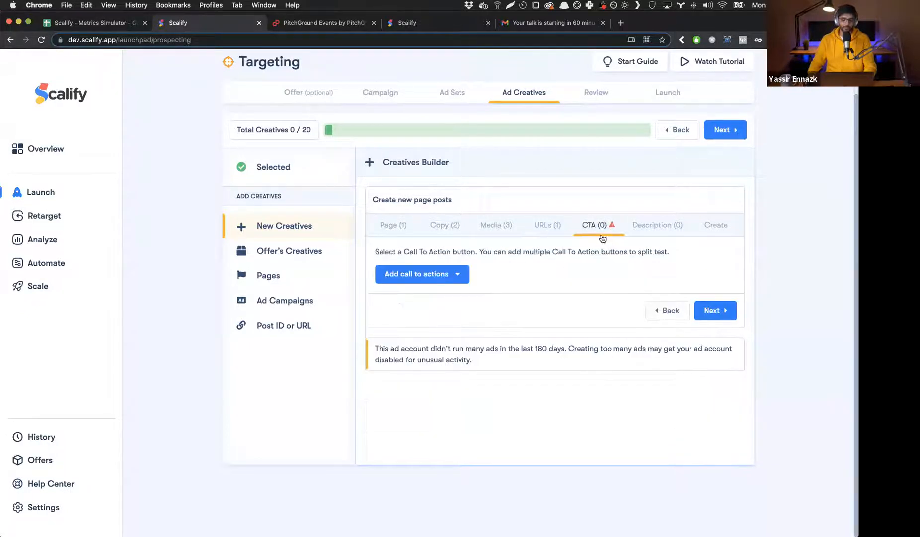
click(448, 281)
scroll(448, 323, down, 3)
scroll(448, 325, up, 4)
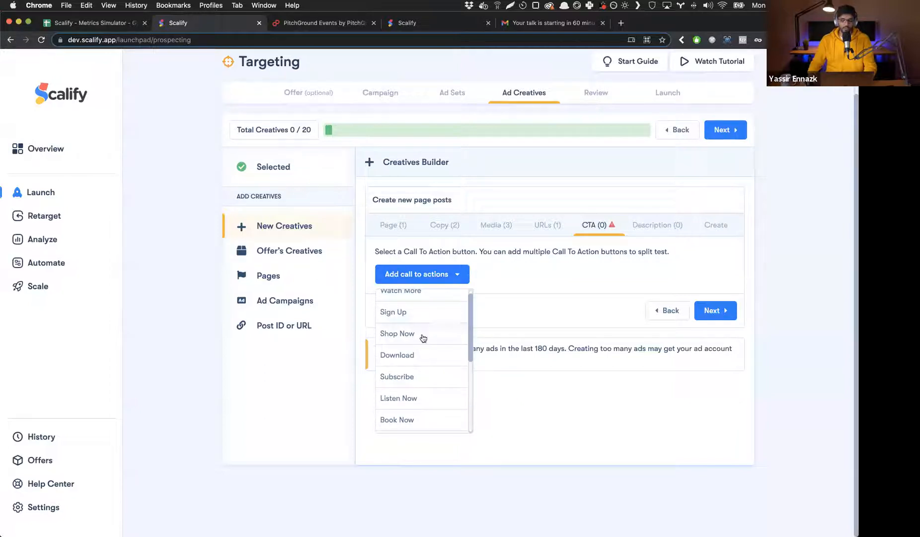
click(423, 338)
- Add Learn More as a second call to action to split test
scroll(497, 360, down, 2)
scroll(496, 372, down, 5)
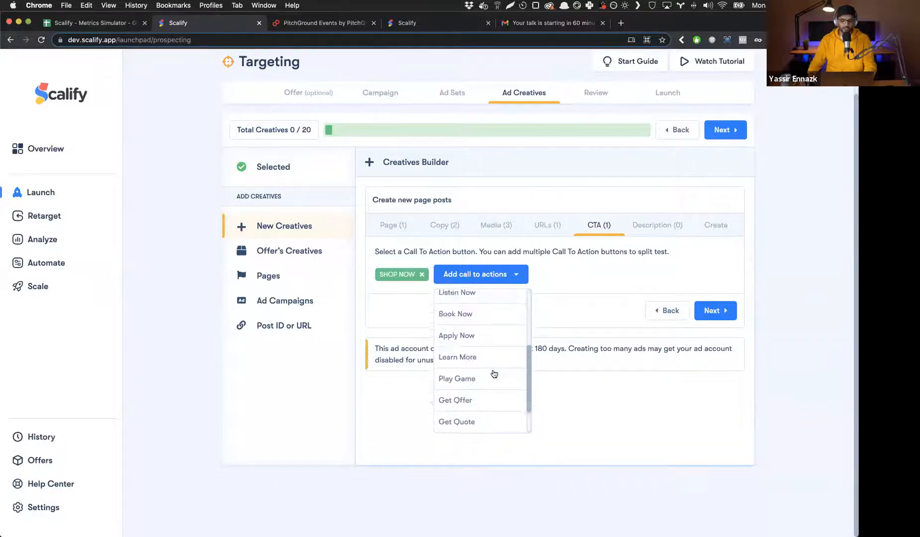
scroll(495, 373, up, 6)
scroll(494, 373, up, 1)
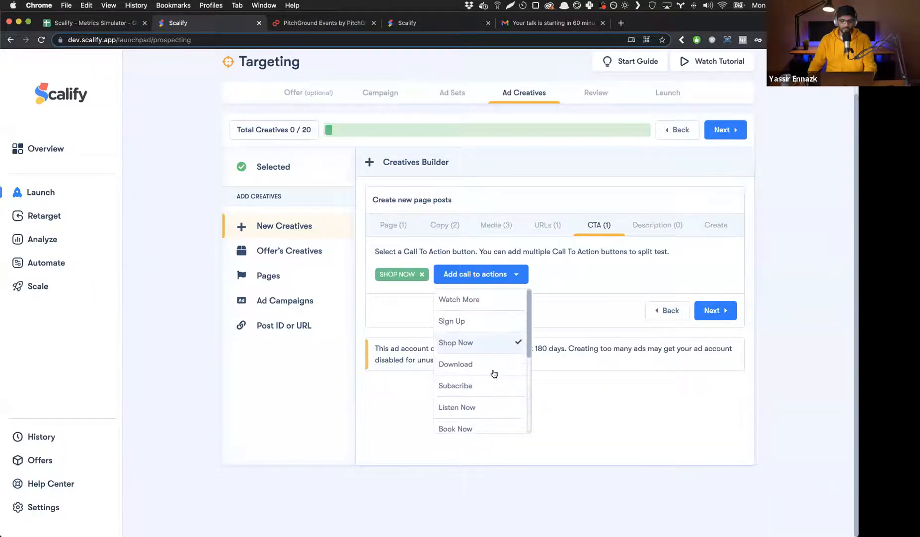
scroll(495, 372, down, 4)
click(491, 385)
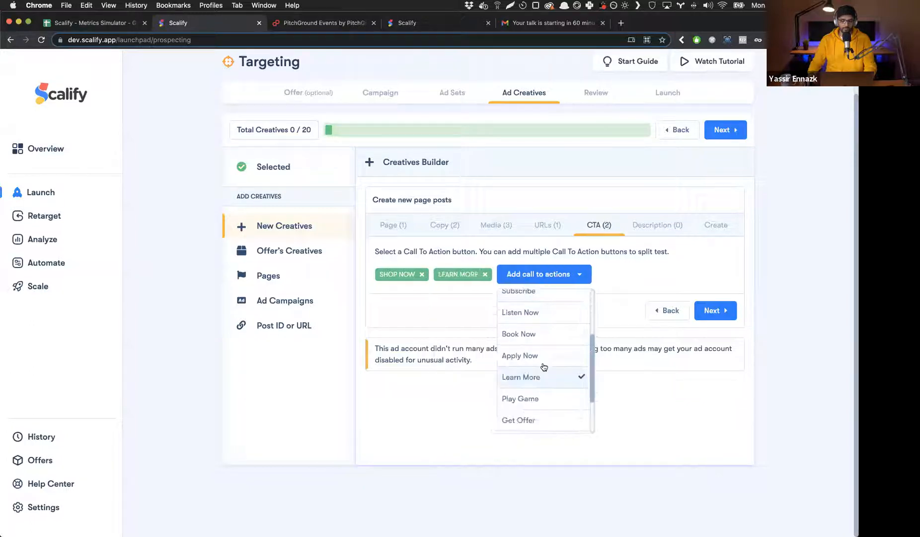
- Add a description variation with the headline "Headline demo 1" and the description "Description 1"
click(661, 225)
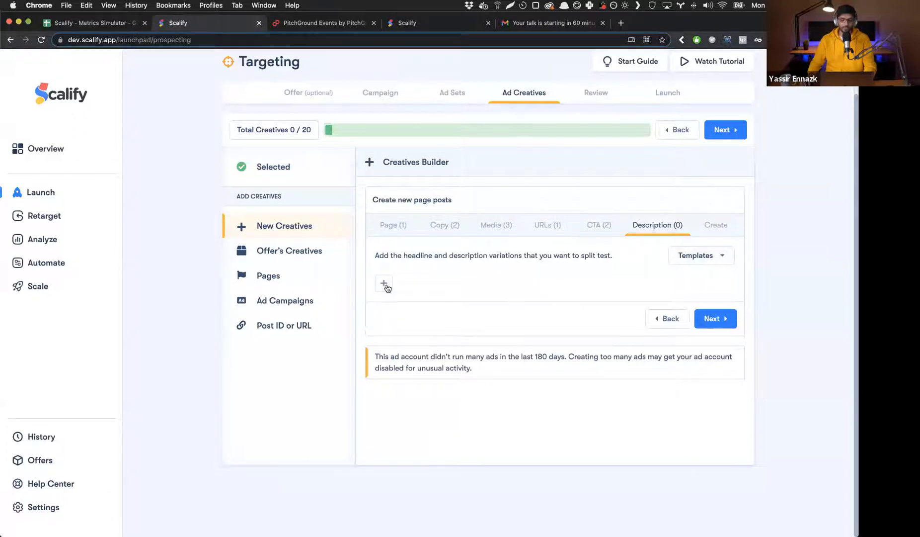
click(384, 282)
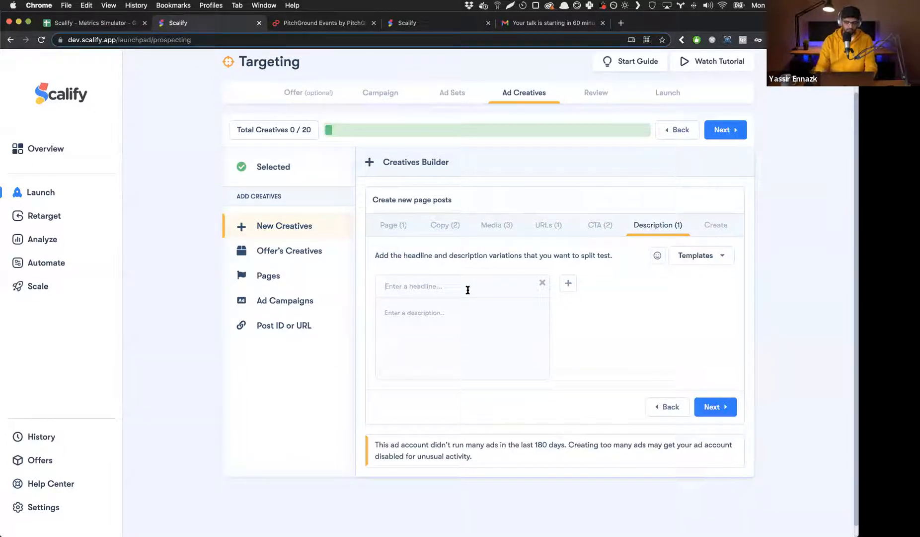
text(Headline)
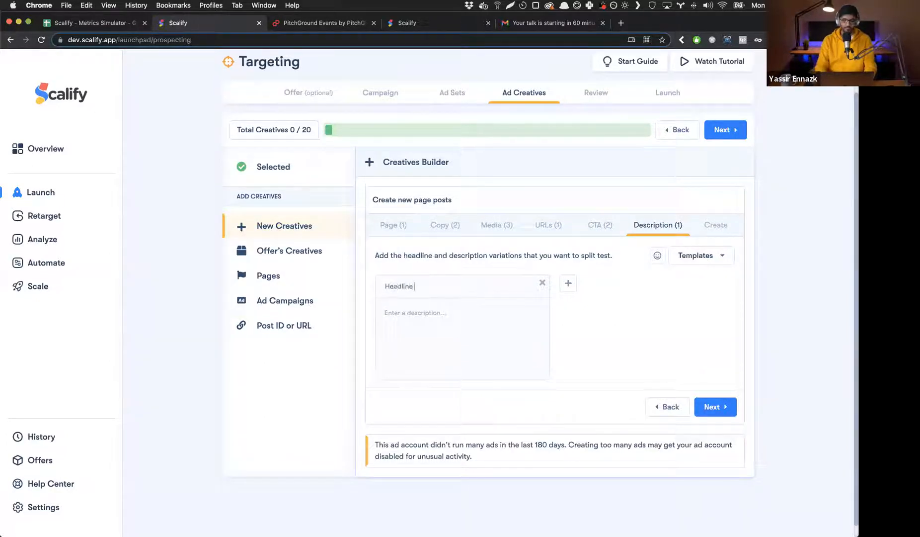
text(demo 1)
click(418, 286)
key(Tab)
text(Descrip)
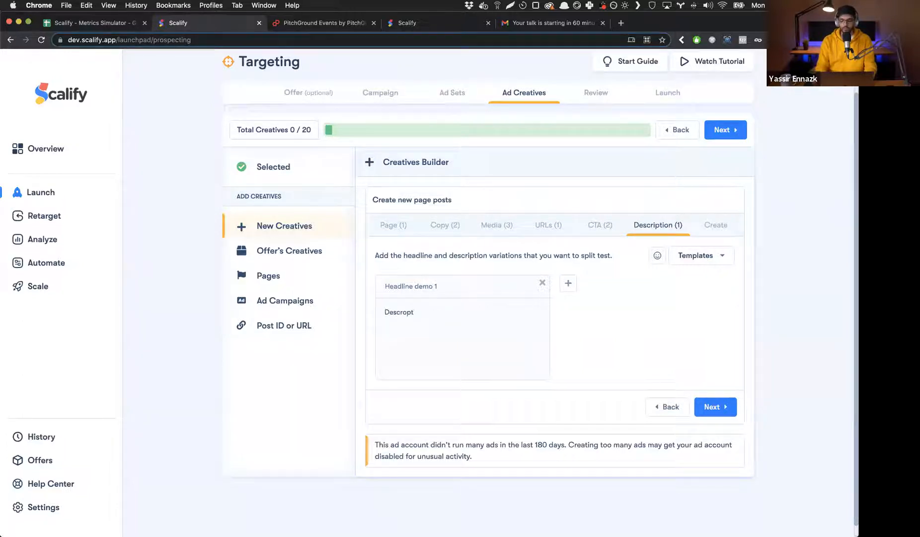
text(tion 1)
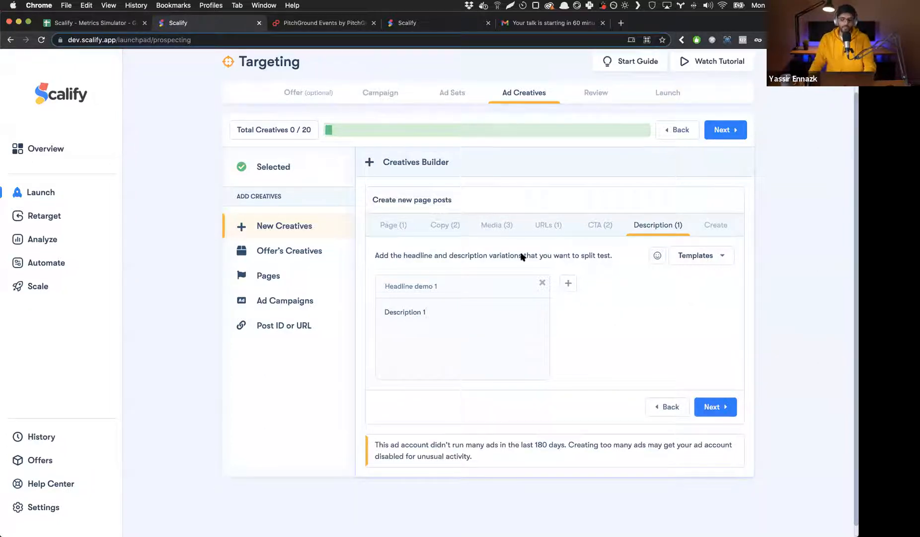
- Revisit the ad copy variations, then generate the post combinations and look over the resulting creatives
click(452, 228)
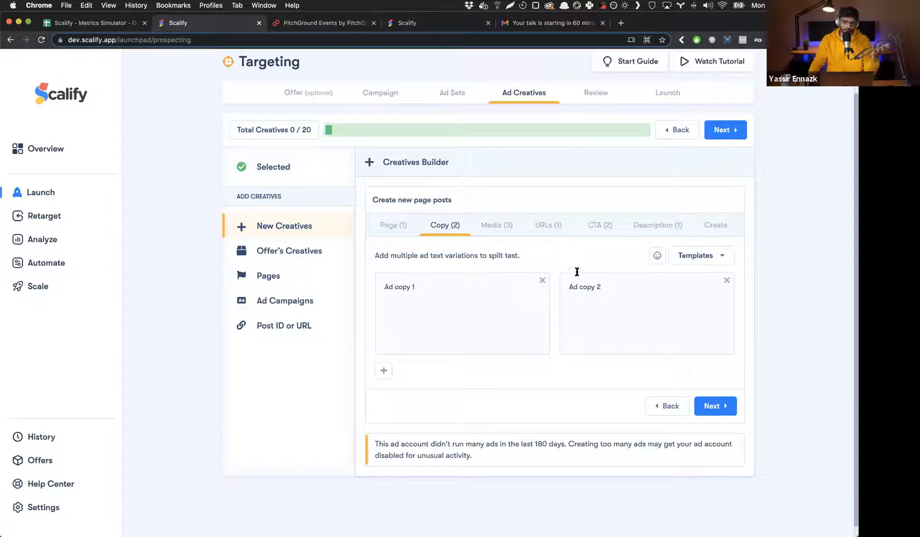
click(702, 232)
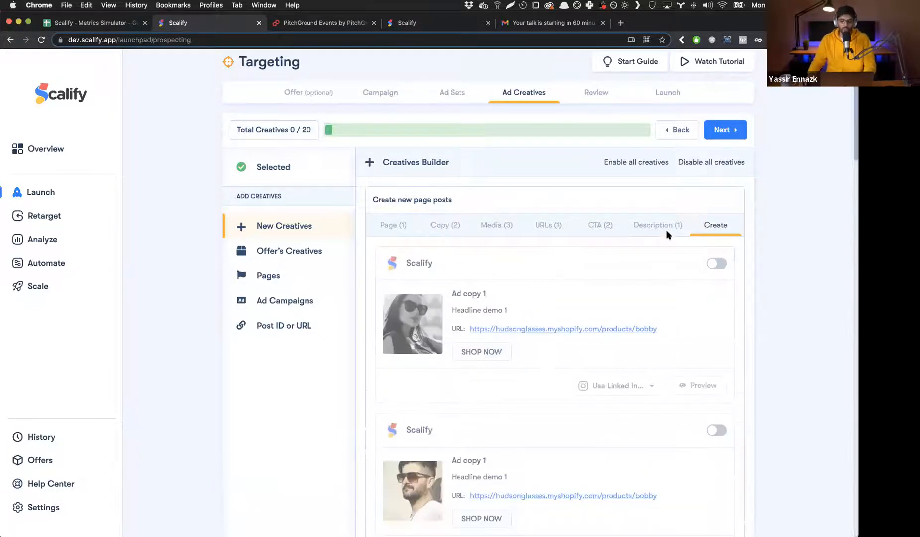
scroll(581, 281, down, 5)
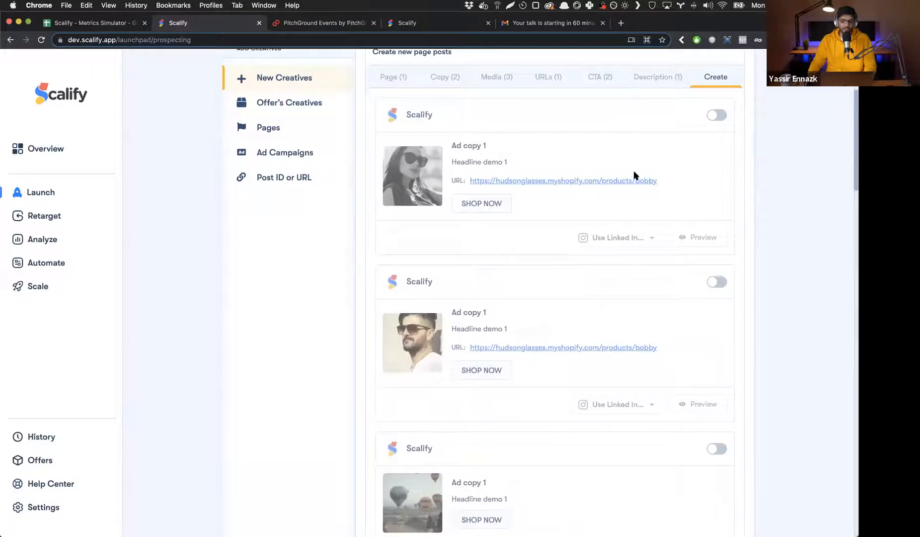
scroll(560, 260, down, 10)
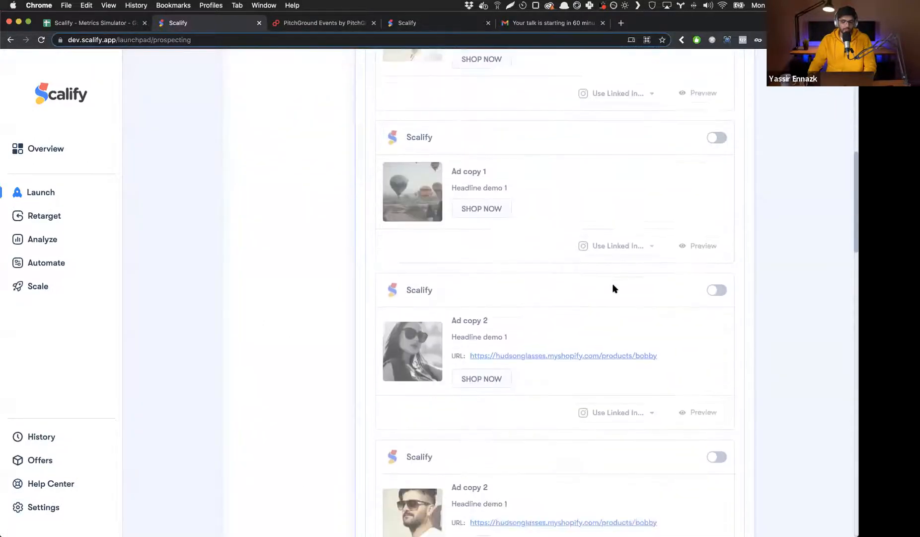
scroll(624, 287, up, 15)
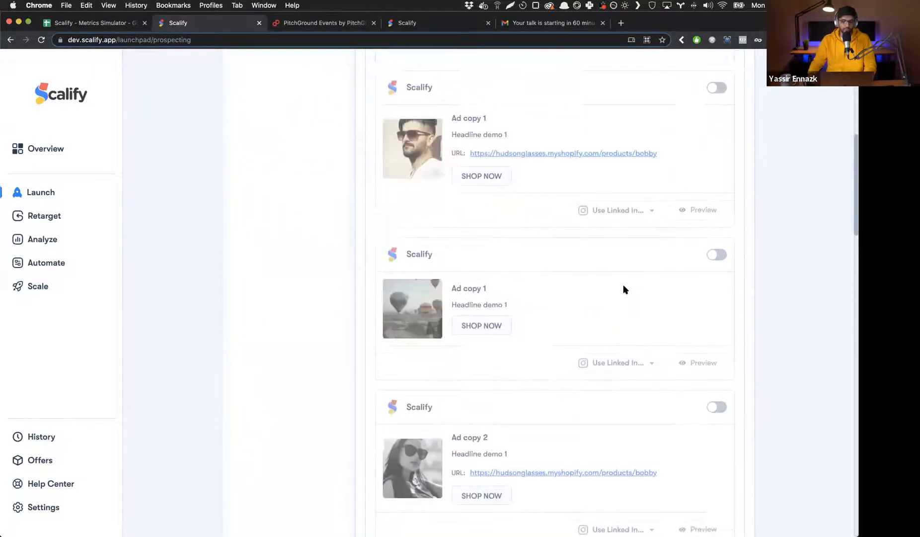
scroll(624, 289, up, 2)
scroll(624, 289, down, 2)
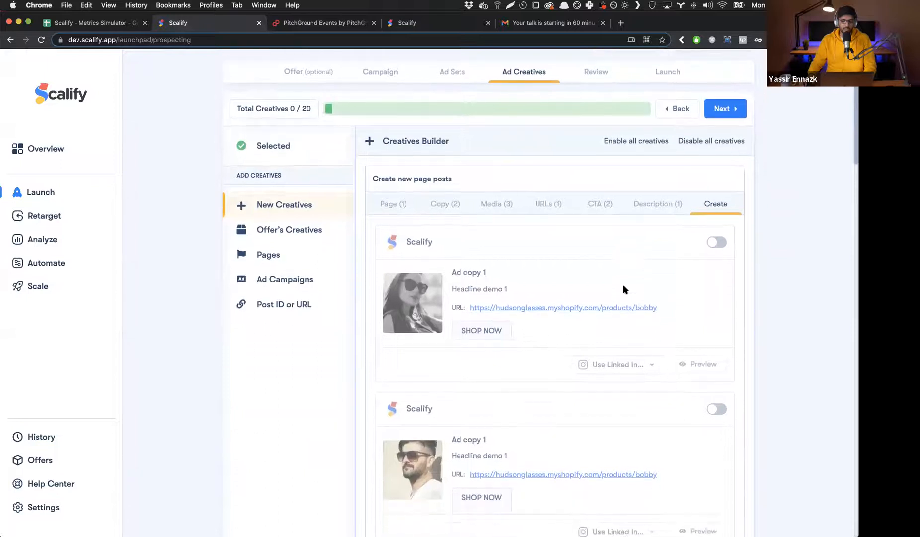
scroll(623, 289, down, 2)
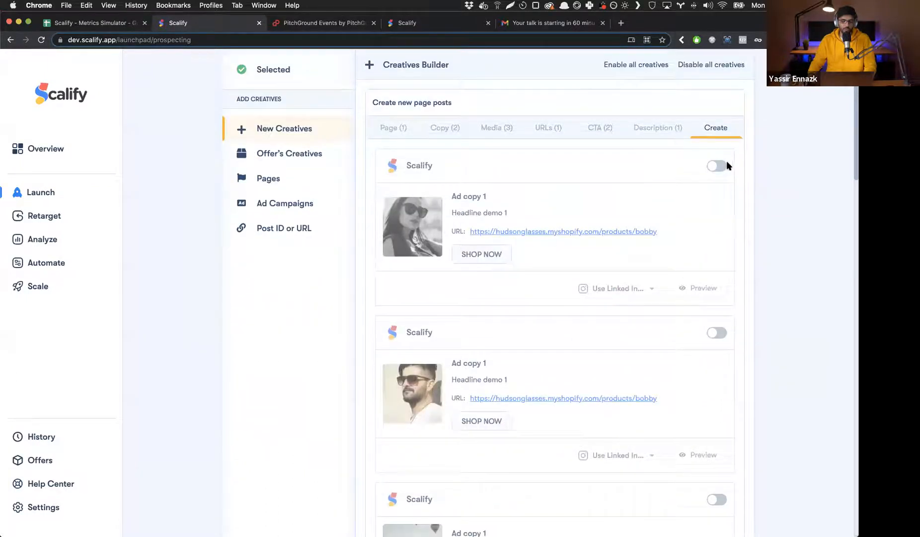
- Compare how each generated creative pairs Ad copy 1 and Ad copy 2 with the two photos and the balloon video
drag(461, 196, 486, 197)
scroll(485, 273, down, 2)
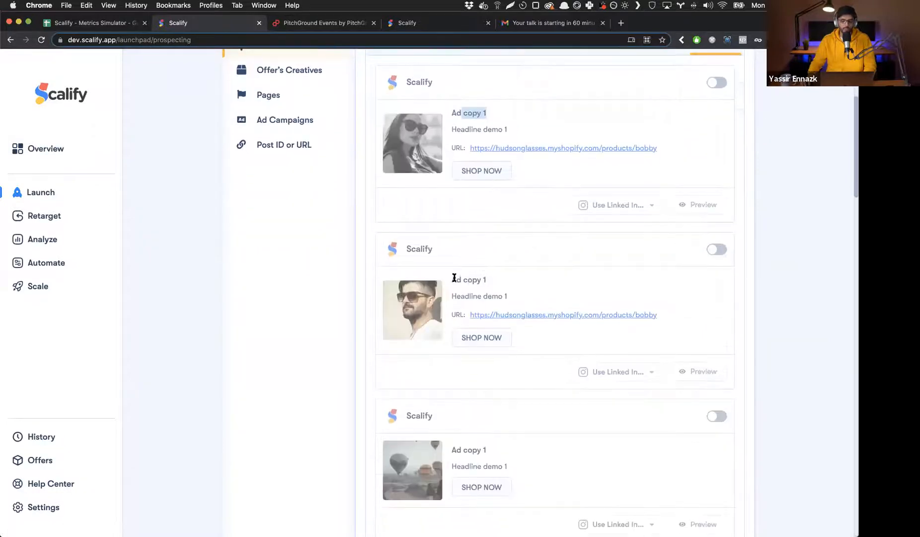
drag(455, 279, 481, 280)
scroll(413, 309, down, 3)
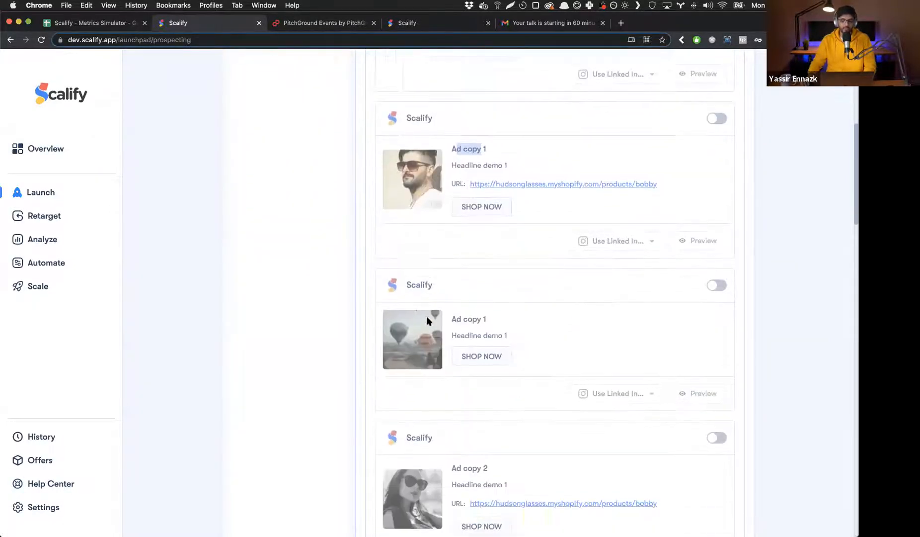
drag(449, 318, 492, 319)
scroll(492, 320, down, 3)
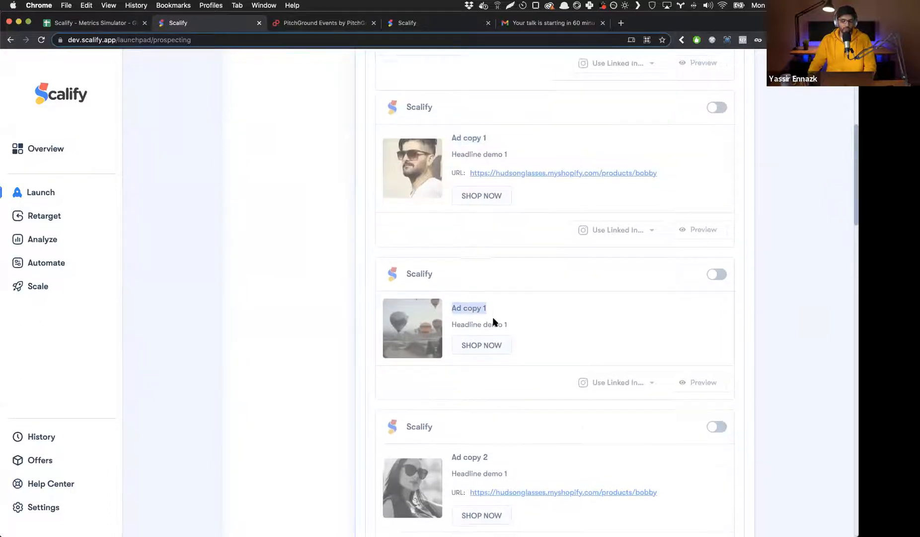
scroll(555, 390, down, 5)
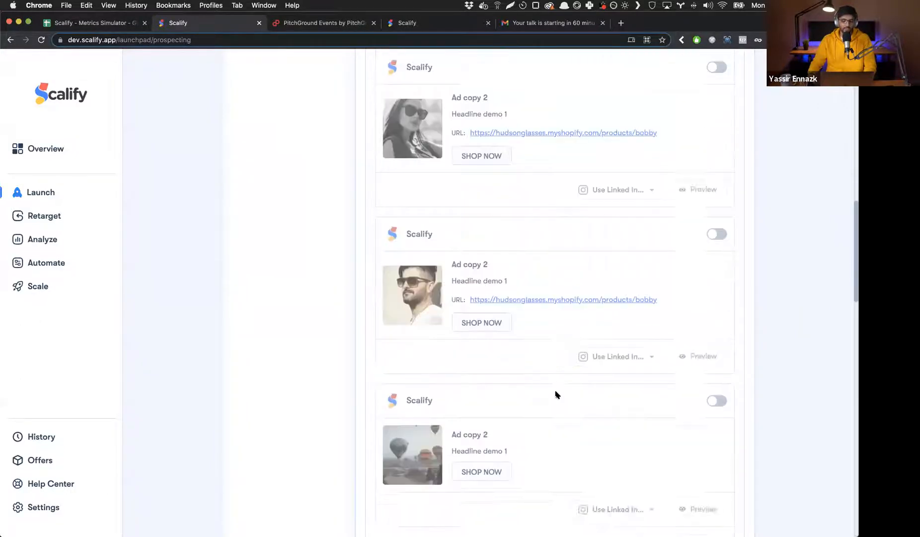
scroll(556, 390, up, 2)
scroll(566, 385, down, 1)
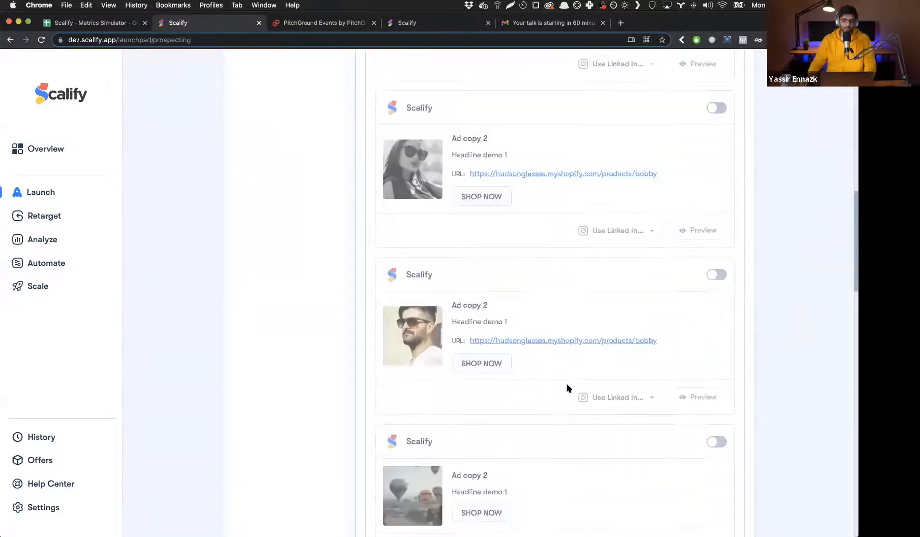
scroll(552, 385, down, 5)
scroll(552, 385, up, 10)
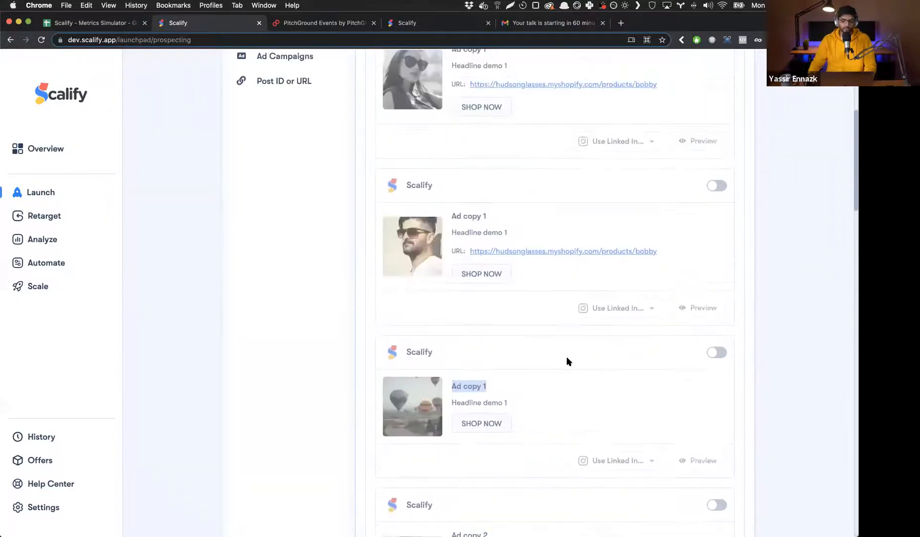
scroll(561, 341, up, 5)
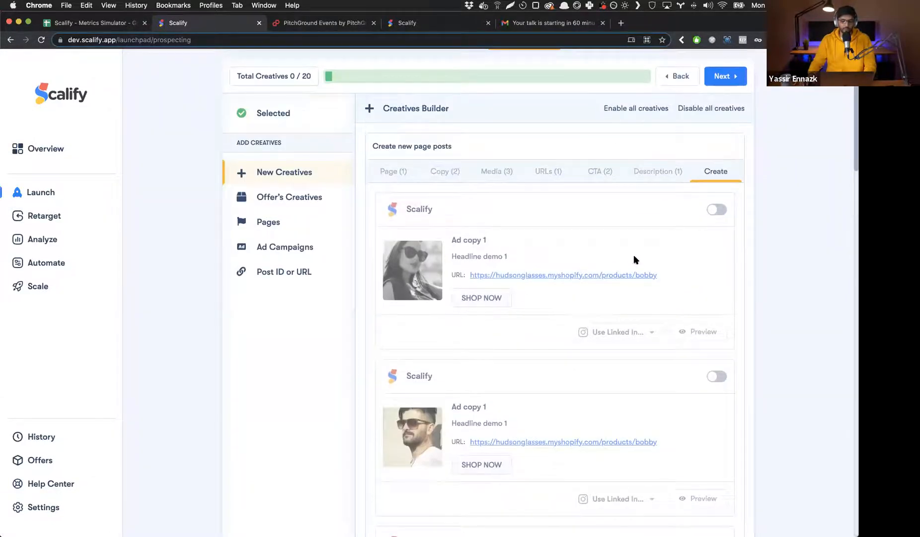
- Enable three Shop Now creatives: Ad copy 1 with the woman's photo, Ad copy 1 with the man's photo, and Ad copy 2 with the balloon video
click(716, 211)
scroll(706, 300, down, 3)
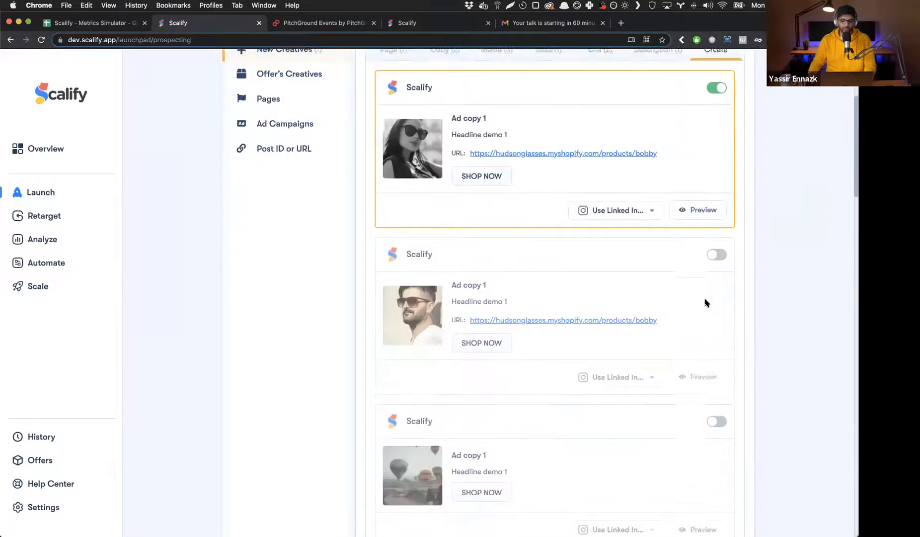
click(721, 259)
scroll(712, 315, down, 10)
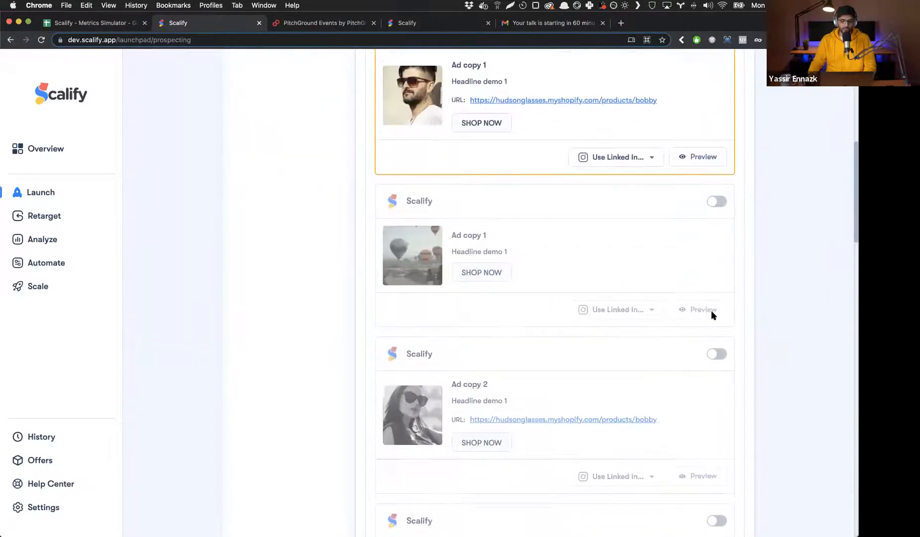
scroll(712, 268, down, 2)
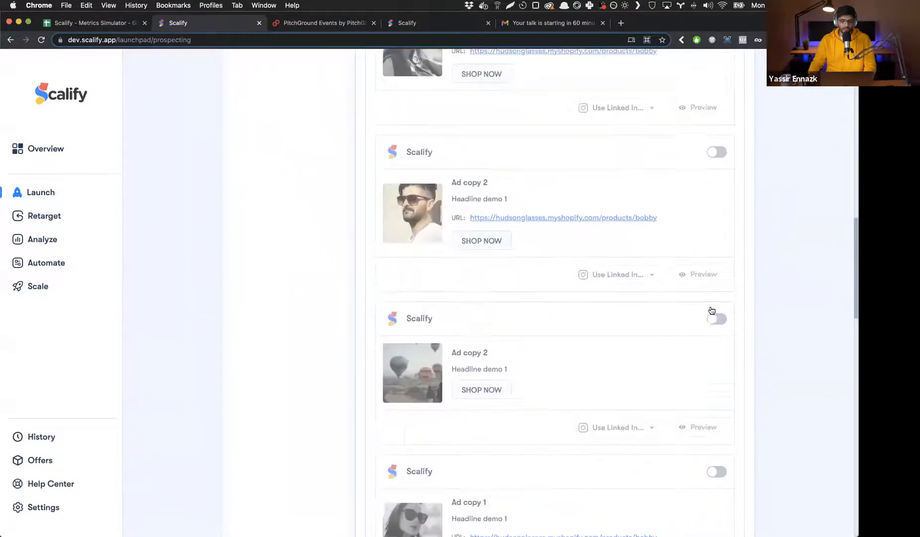
click(714, 320)
scroll(720, 351, down, 3)
scroll(720, 351, up, 15)
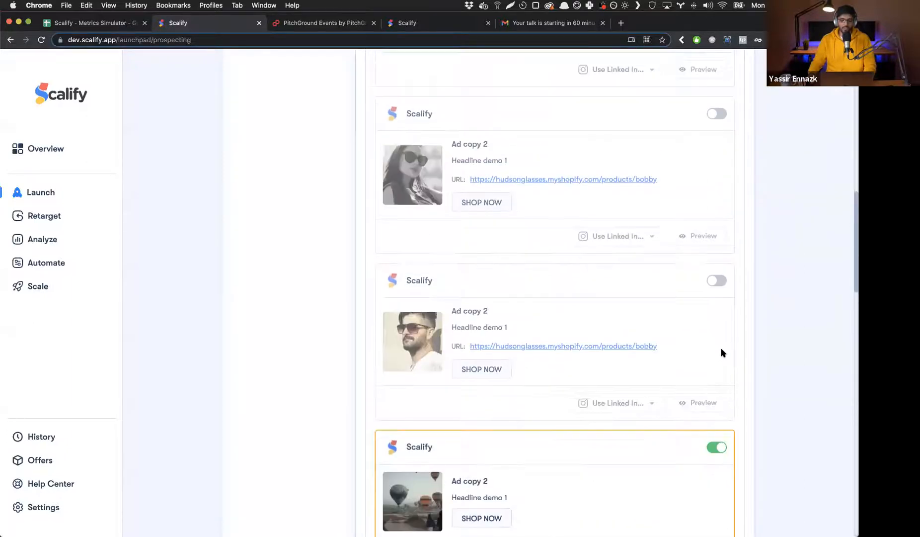
scroll(682, 317, up, 6)
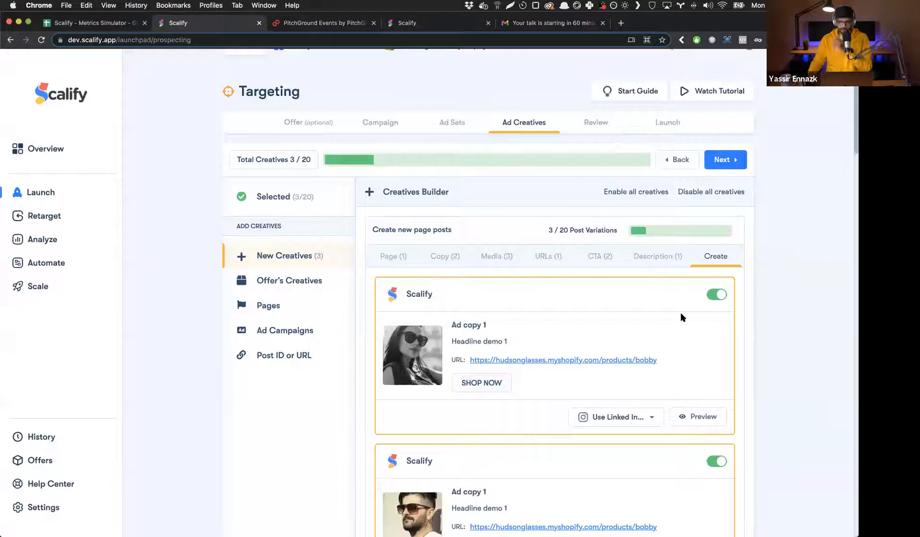
- Proceed to the campaign review and calculate the potential reach of ad set Variation 1
scroll(667, 338, down, 2)
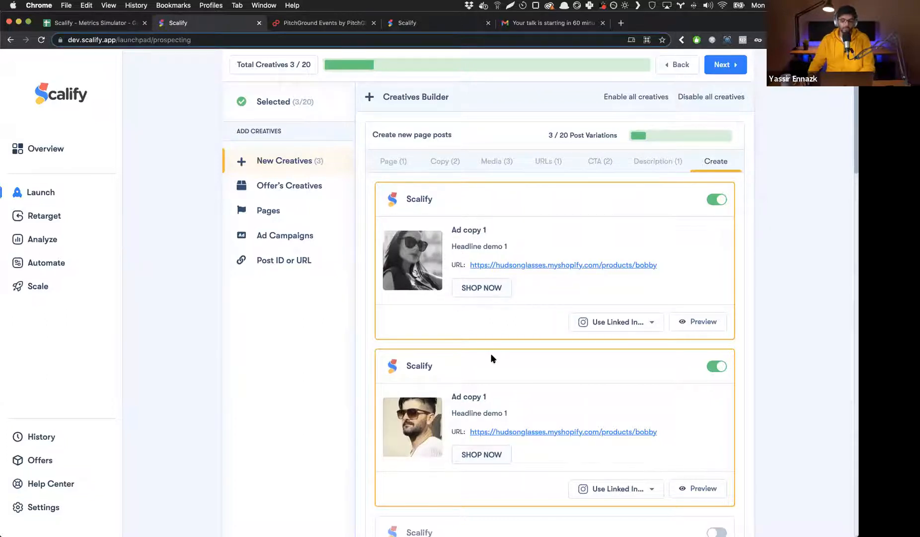
scroll(505, 357, up, 2)
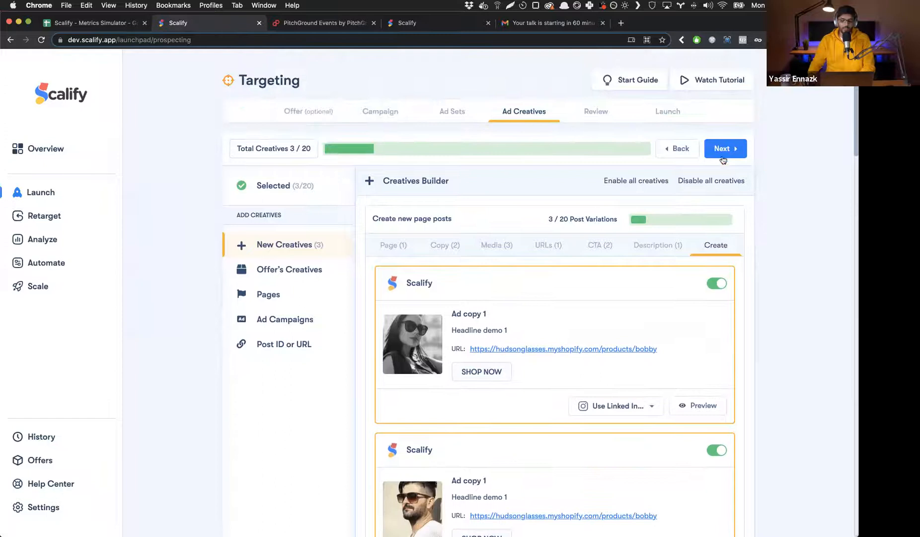
click(723, 158)
scroll(567, 224, down, 4)
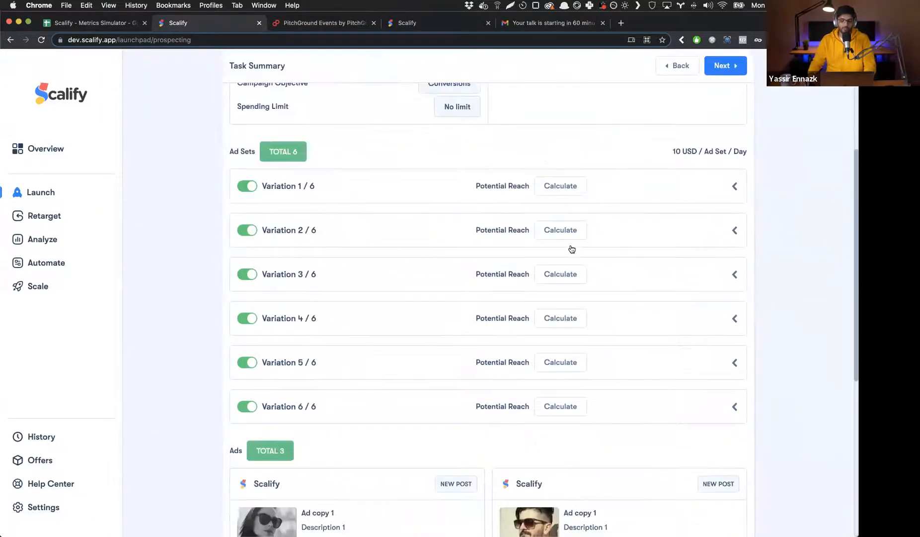
click(550, 189)
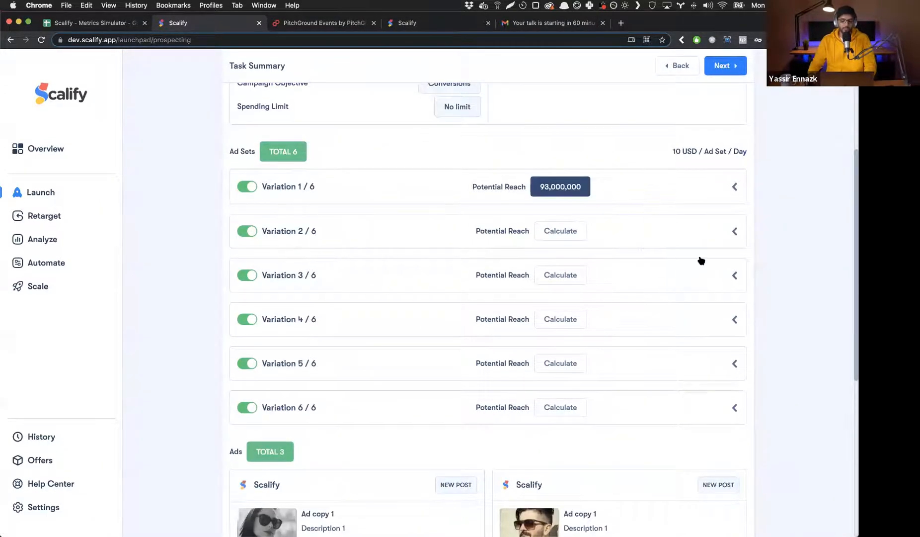
- Expand ad set Variation 4 to examine its audience, age and gender, optimization and scheduling, and check the ads to be created
scroll(621, 232, down, 3)
click(737, 181)
click(737, 181)
click(737, 181)
scroll(628, 203, down, 2)
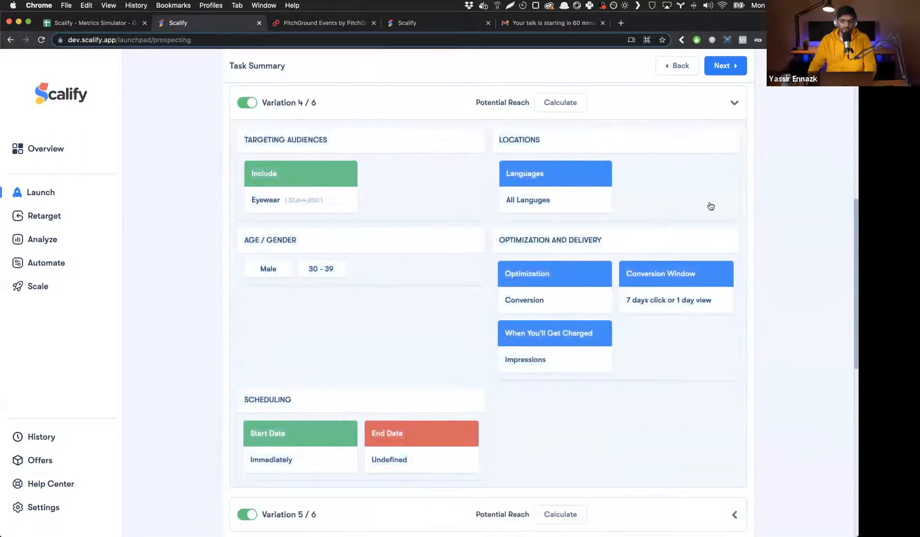
scroll(527, 276, down, 2)
scroll(526, 279, up, 4)
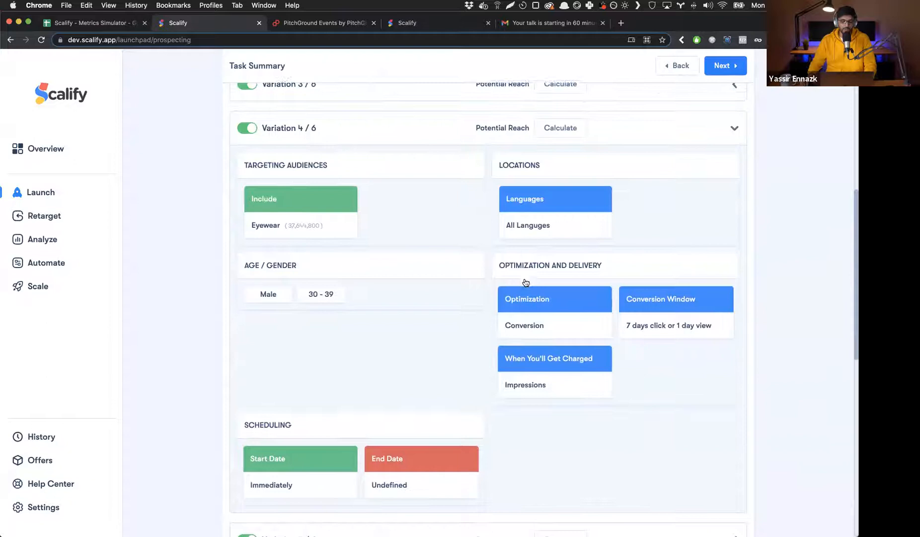
scroll(497, 281, up, 1)
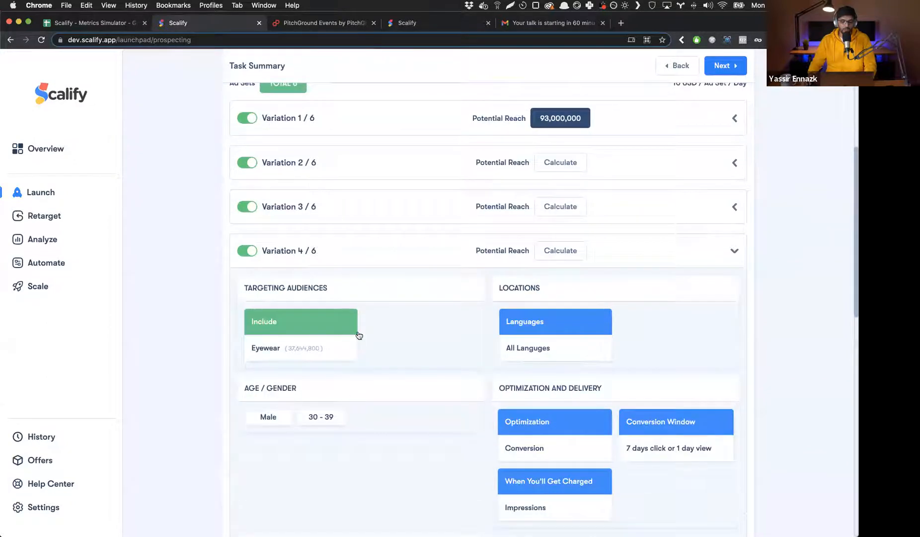
scroll(487, 373, down, 2)
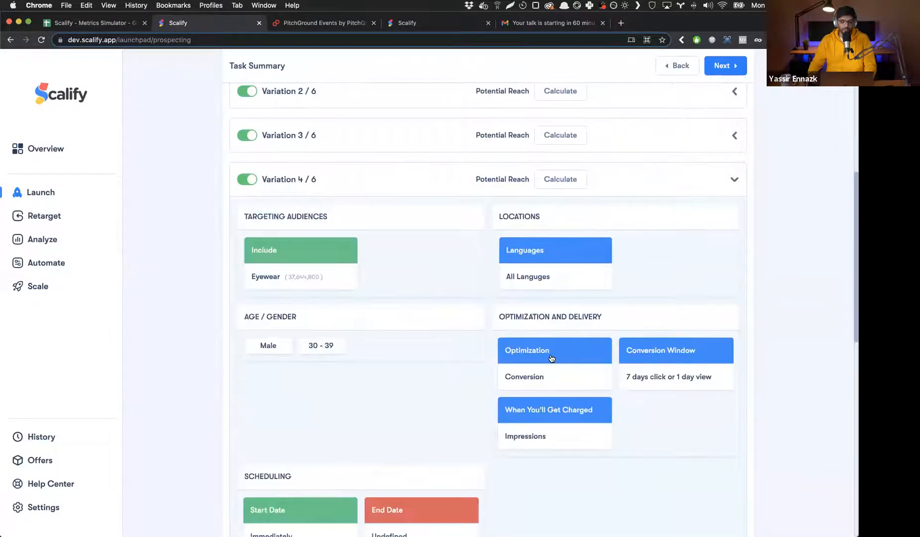
scroll(472, 355, down, 2)
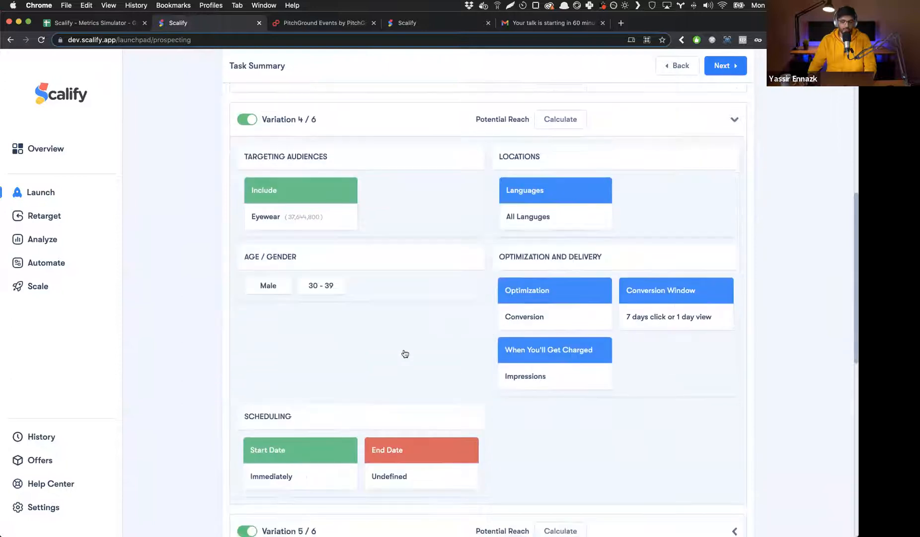
scroll(472, 308, down, 1)
scroll(378, 353, down, 1)
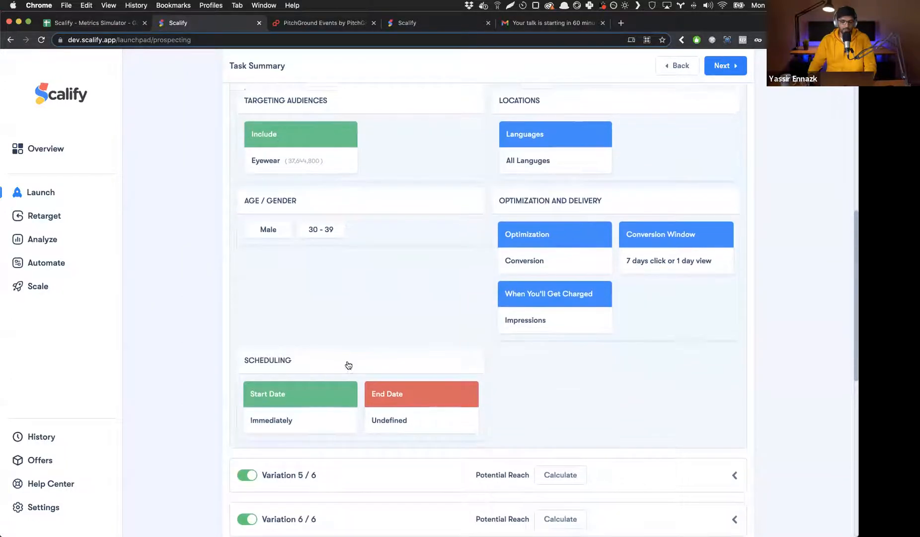
scroll(611, 315, up, 4)
scroll(721, 268, down, 5)
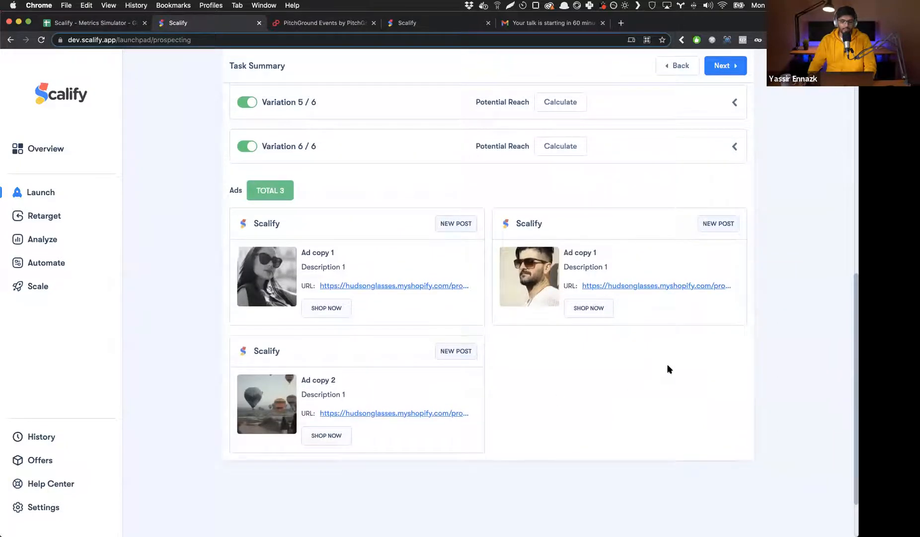
- Proceed to the launch settings, look over the naming and UTM options, and choose to put each ad inside a separate ad set
scroll(668, 368, up, 10)
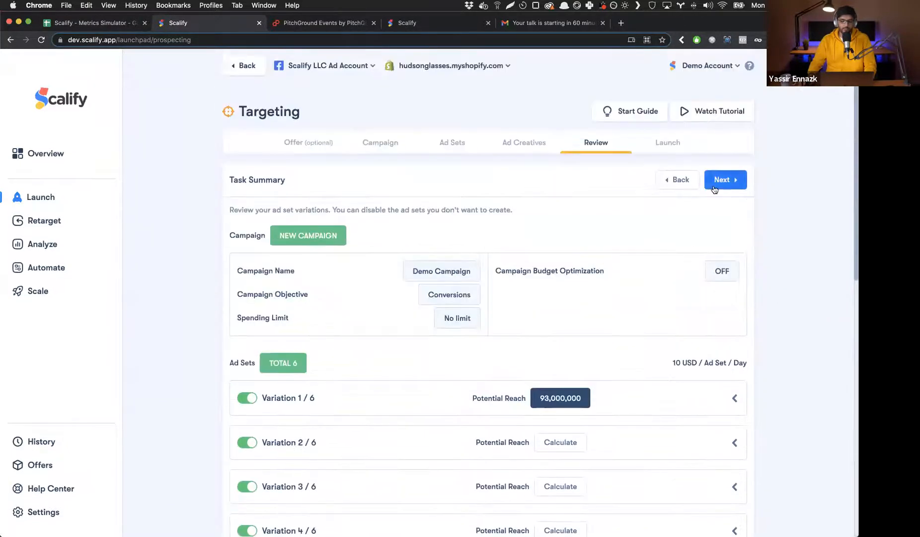
click(714, 184)
scroll(666, 321, down, 7)
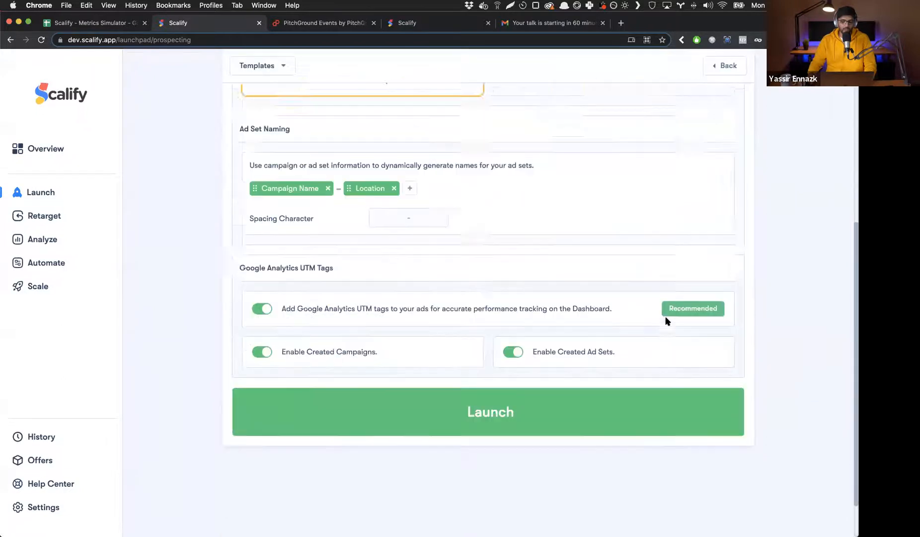
scroll(538, 347, up, 3)
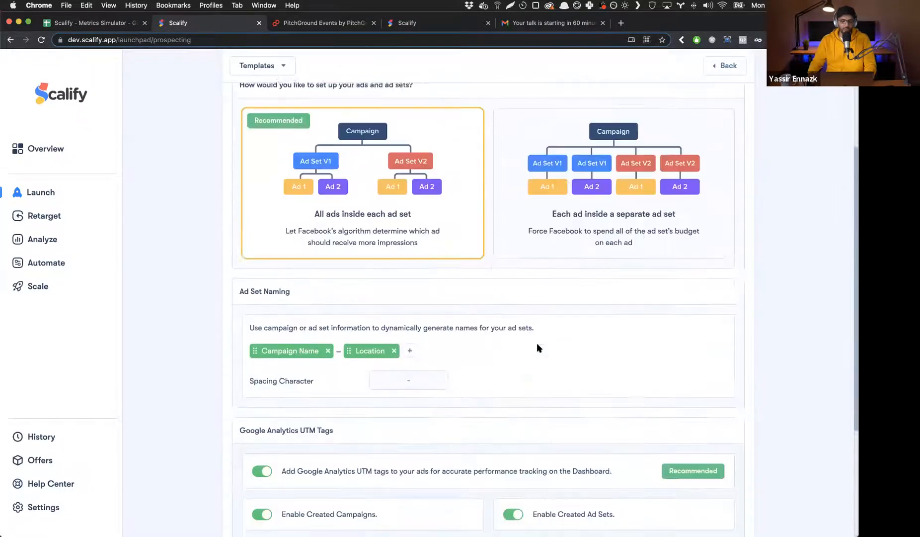
scroll(537, 347, up, 3)
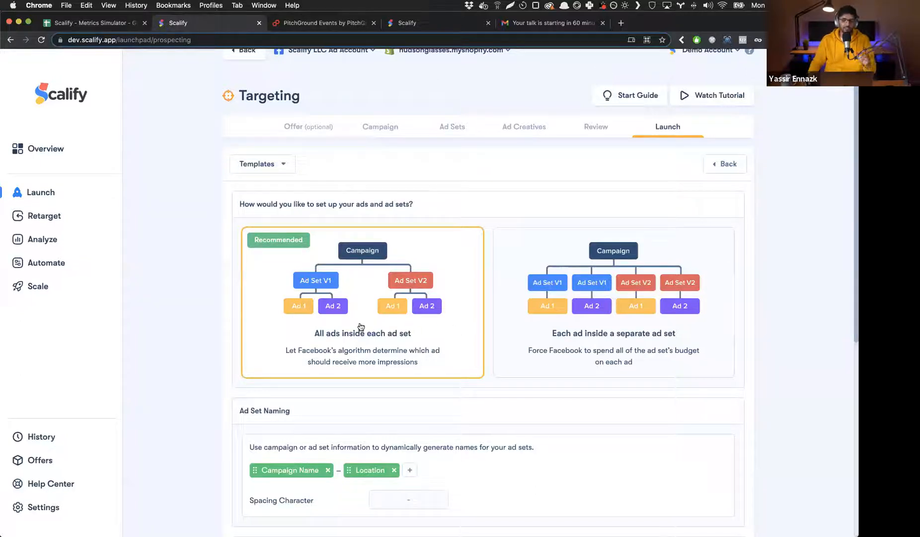
click(597, 301)
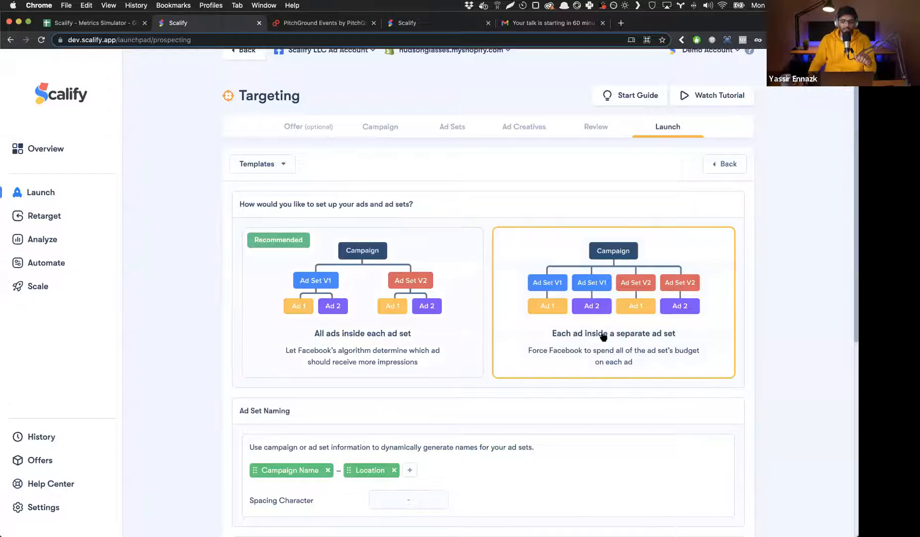
- Choose to put all ads inside each ad set and look over the ad set naming and Google Analytics UTM options
click(456, 326)
scroll(500, 326, down, 5)
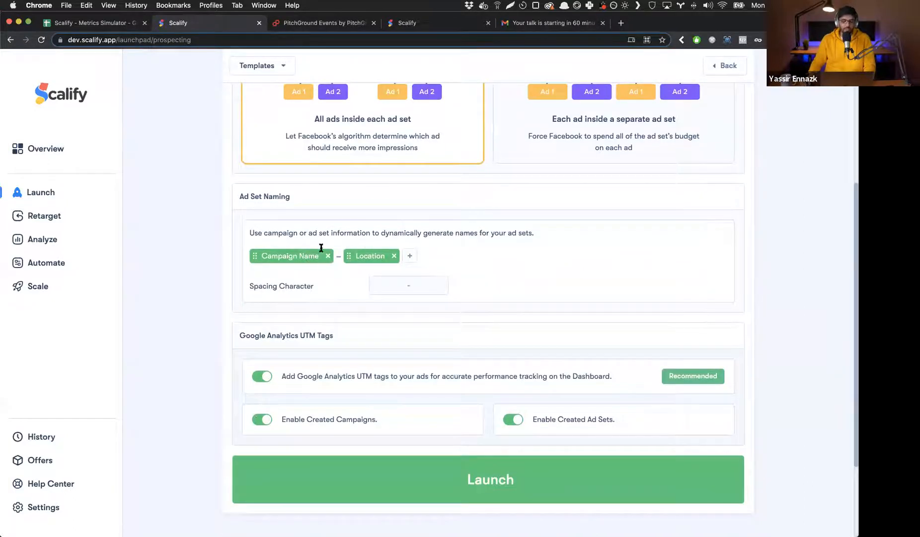
scroll(403, 360, down, 1)
drag(340, 360, 422, 361)
click(443, 358)
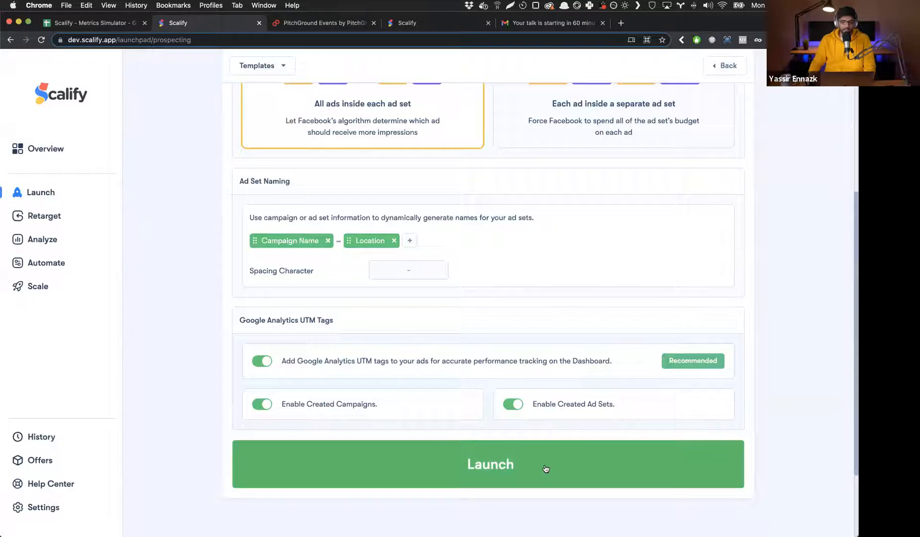
scroll(585, 425, up, 5)
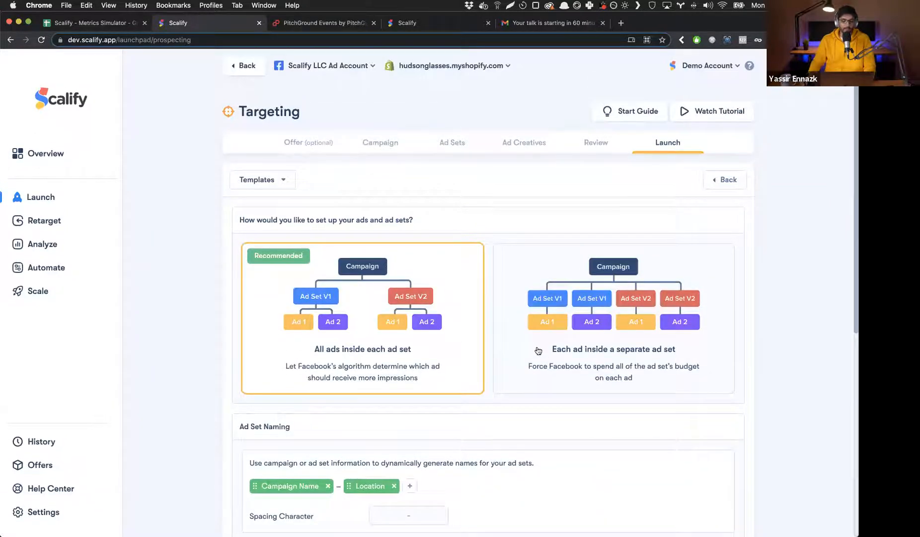
- Switch to the Webinar2 presentation in PowerPoint and advance to the Campaign Analysis slide
key(super+Tab)
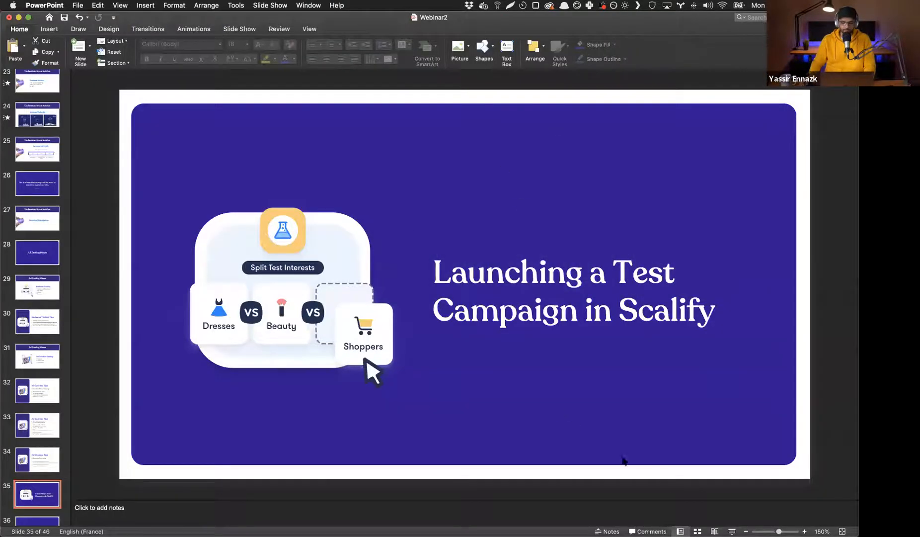
click(557, 425)
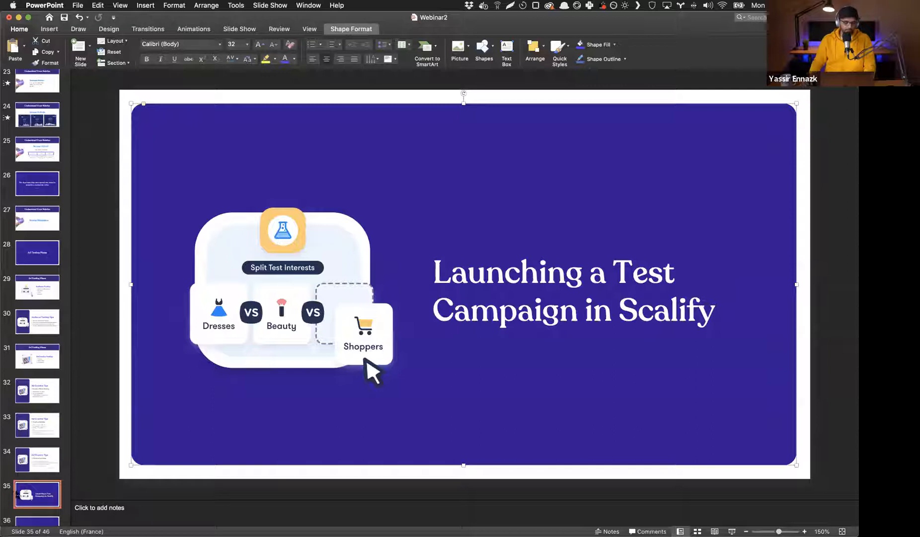
click(24, 494)
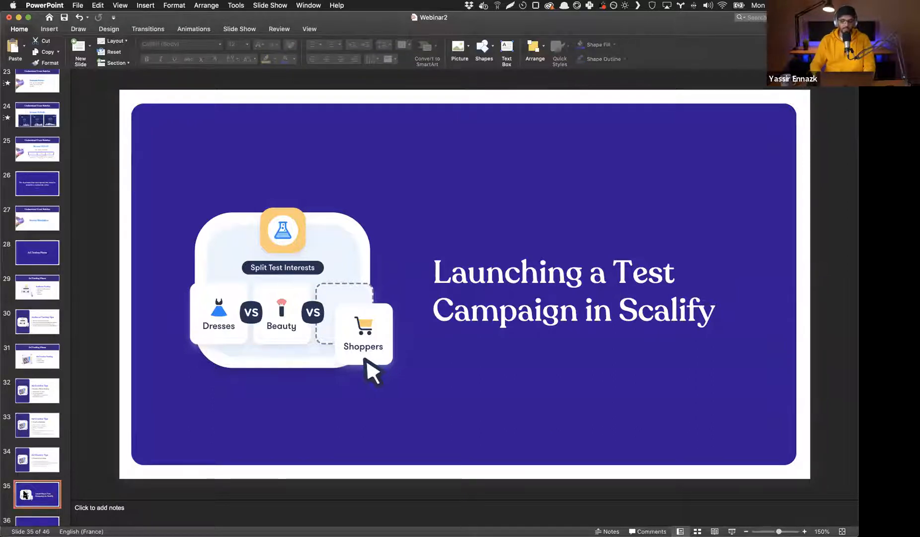
key(Down)
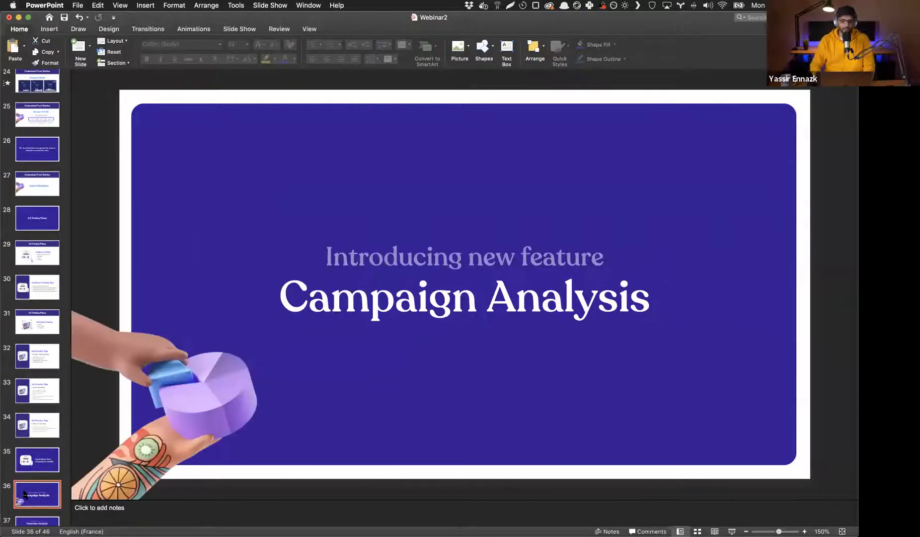
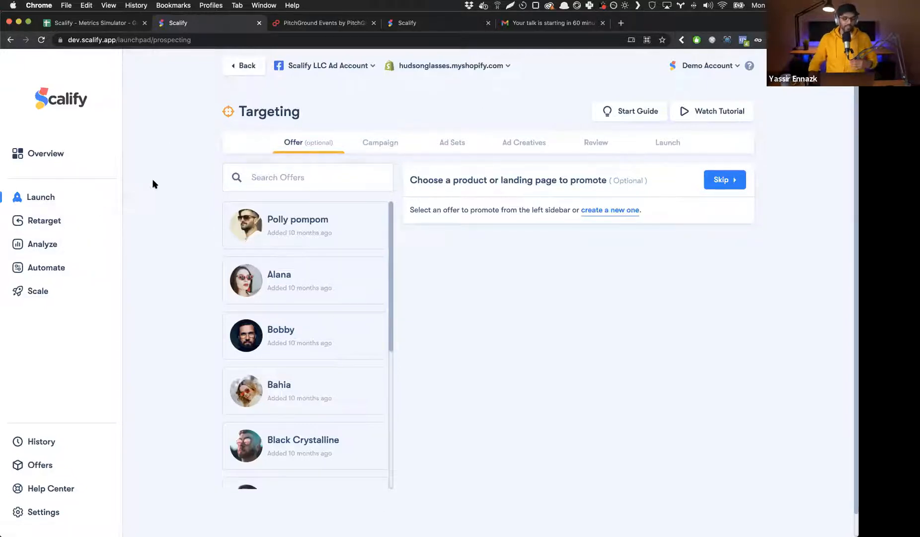
- Open Scalify's Analyze overview and apply the Default Layout preset to the dashboard
click(47, 252)
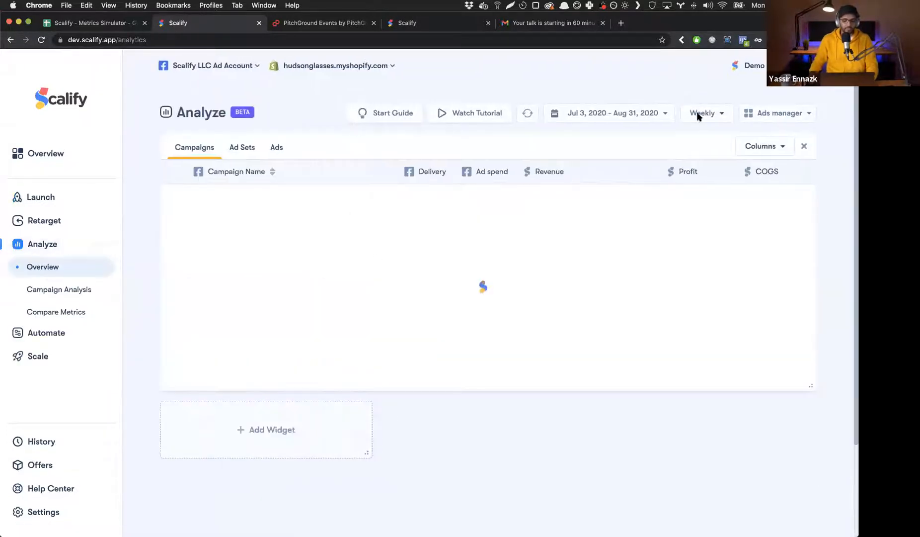
click(776, 117)
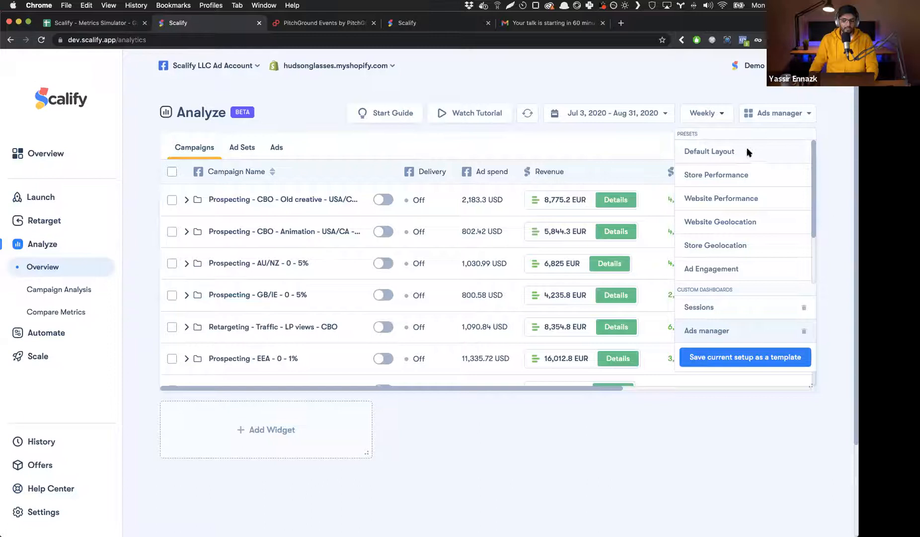
click(749, 152)
scroll(831, 183, down, 3)
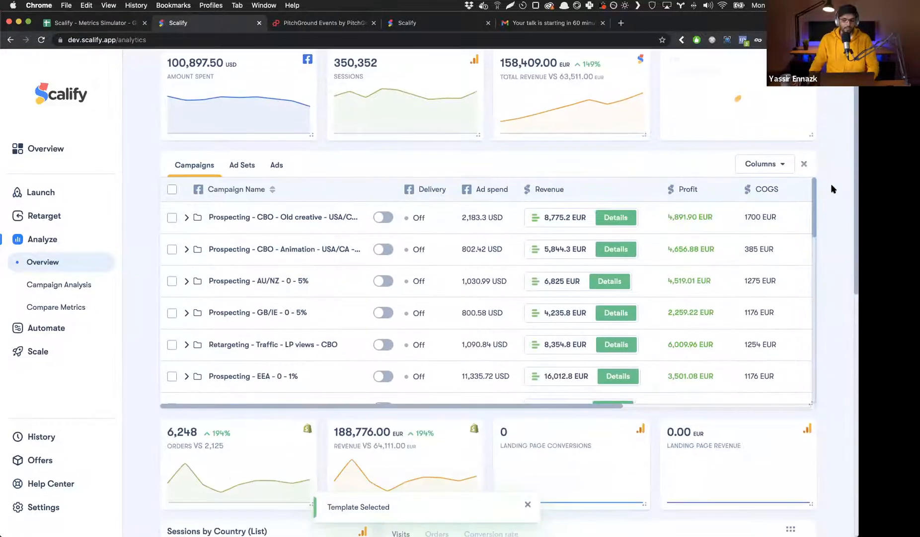
scroll(831, 189, up, 3)
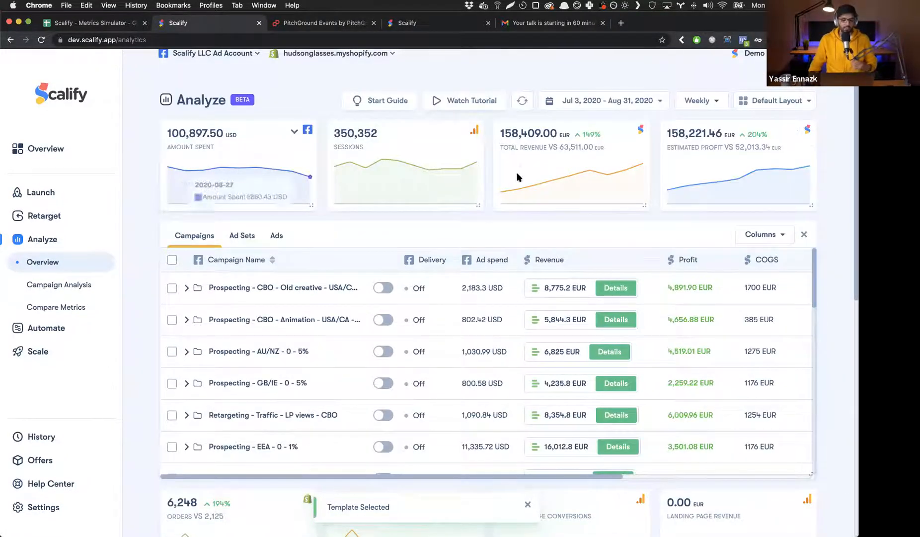
- Break down the first Prospecting - CBO - Old creative campaign's revenue by offer and expand the Alana and Red Pink Bleu variants
scroll(424, 187, down, 2)
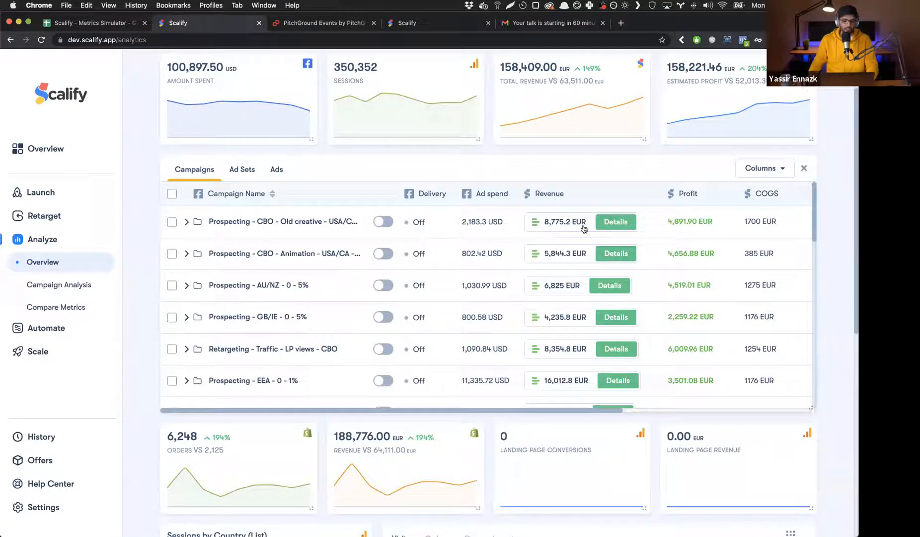
click(565, 222)
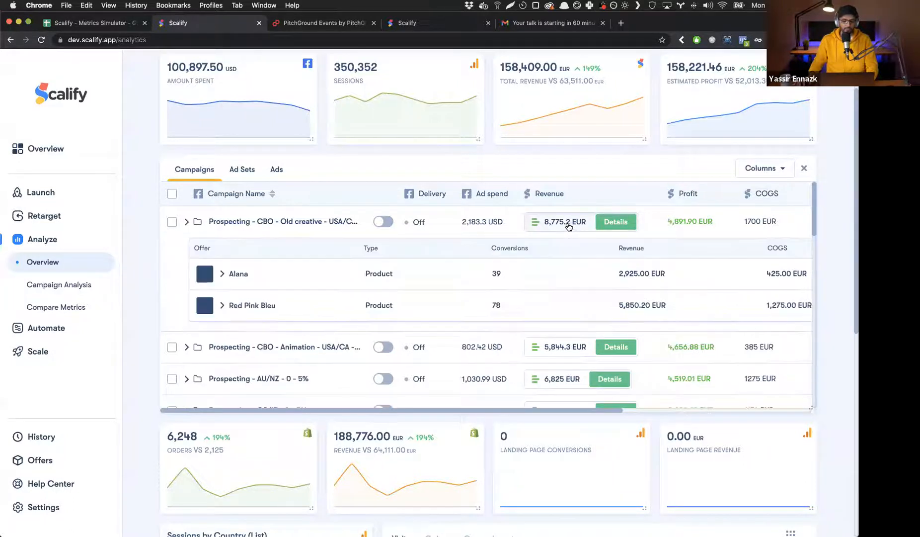
click(233, 275)
click(238, 274)
scroll(564, 248, right, 1)
scroll(556, 253, right, 2)
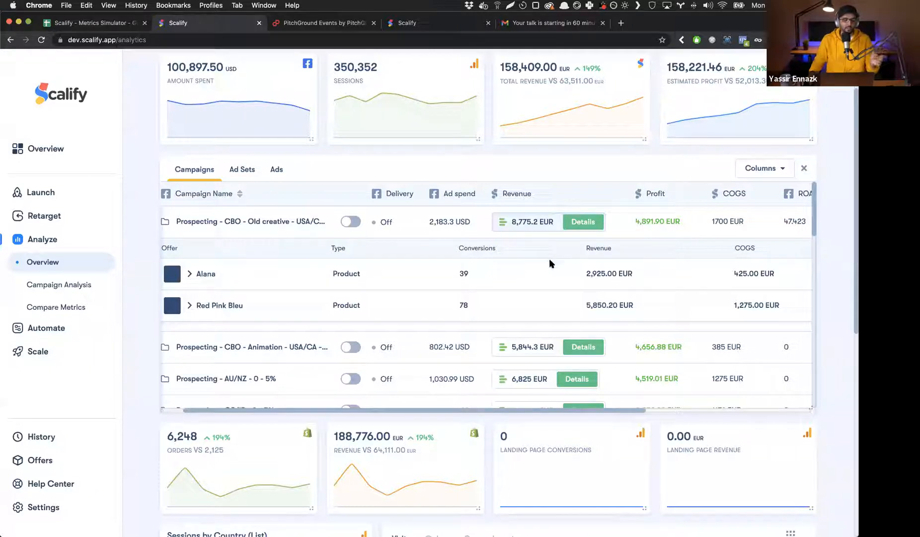
scroll(548, 261, left, 3)
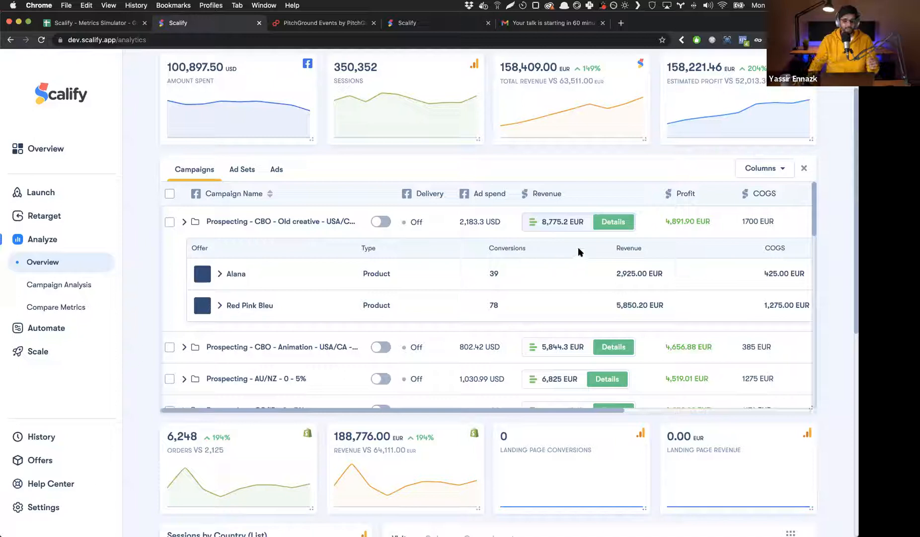
click(255, 305)
click(234, 277)
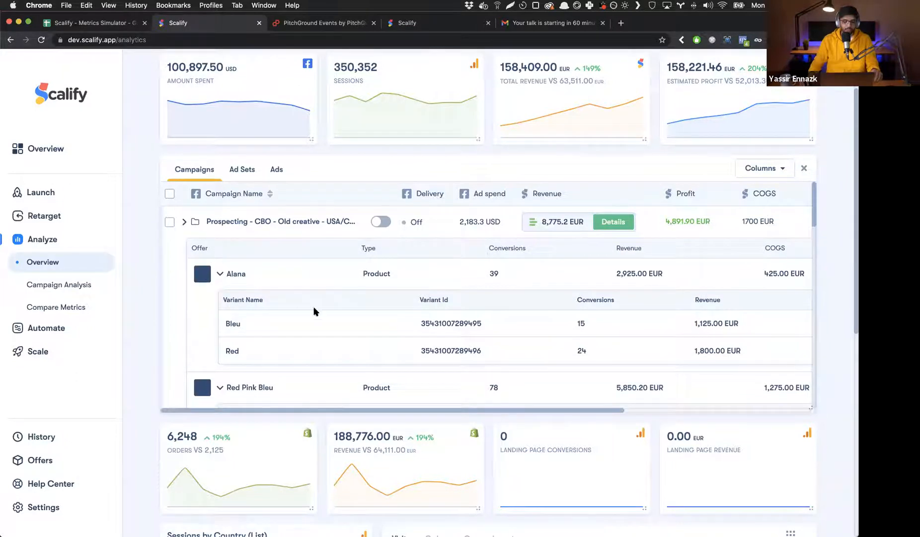
- Examine the campaign's profit, COGS and ROAS columns, and collapse the variant lists of Alana and Red Pink Bleu
scroll(512, 301, right, 5)
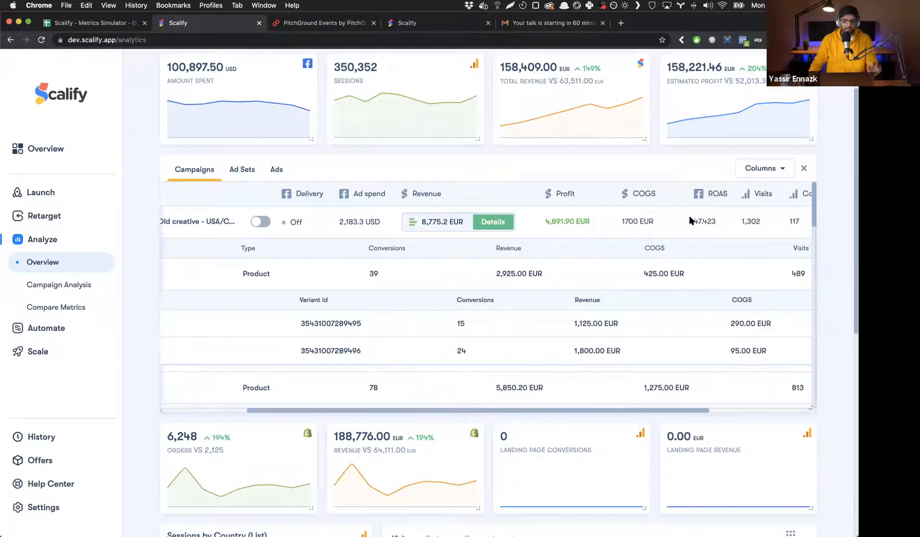
drag(621, 222, 652, 221)
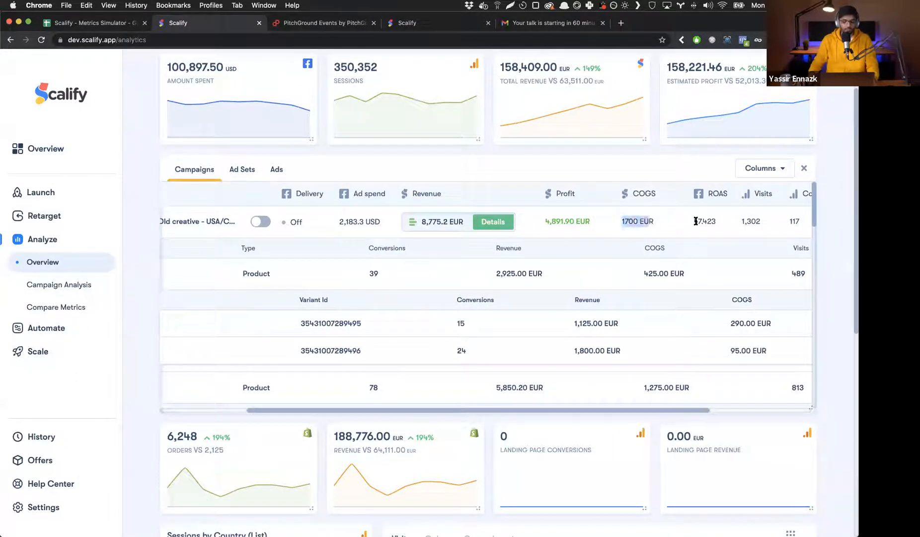
scroll(627, 224, right, 2)
drag(560, 222, 522, 232)
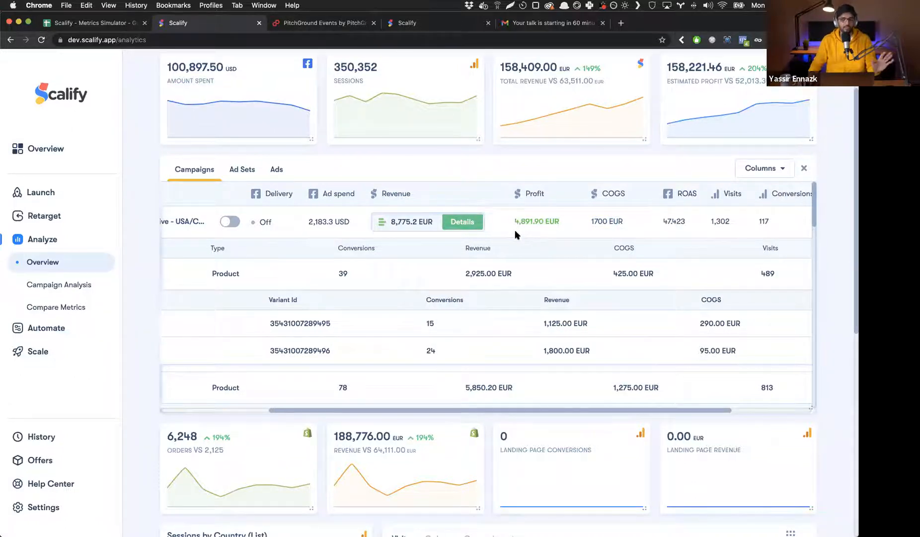
scroll(497, 233, left, 5)
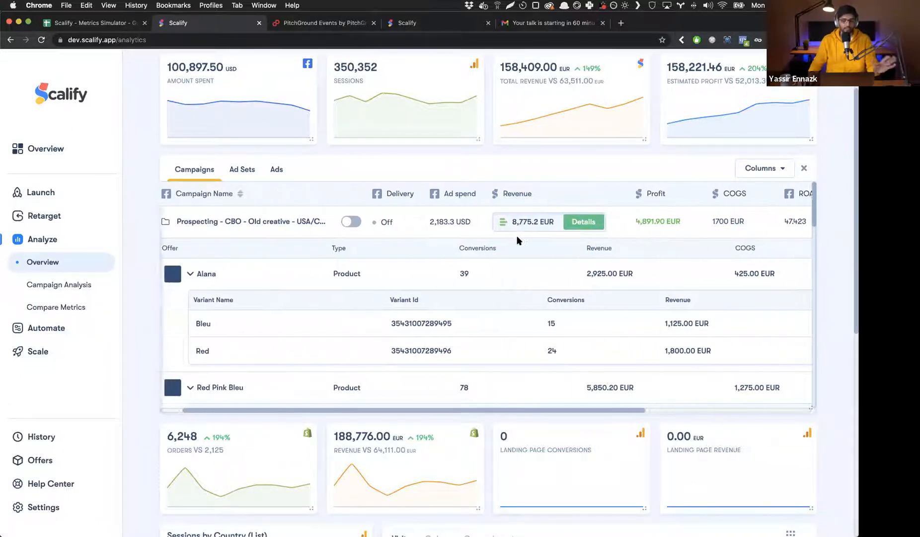
click(223, 274)
click(225, 305)
scroll(281, 278, left, 2)
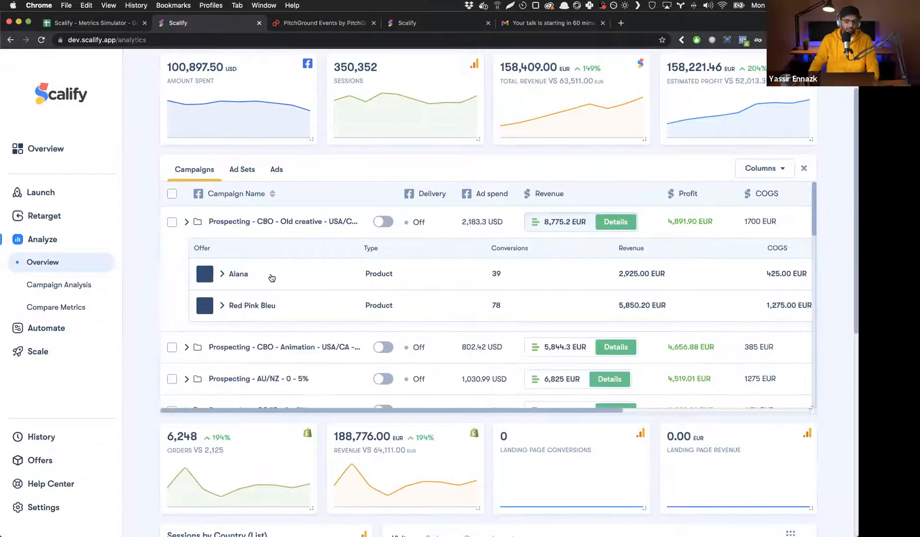
- Expand the campaign's ad sets and check the product and variant revenue of USA / CA 0-1% LAA - Old Creative - 4
click(186, 223)
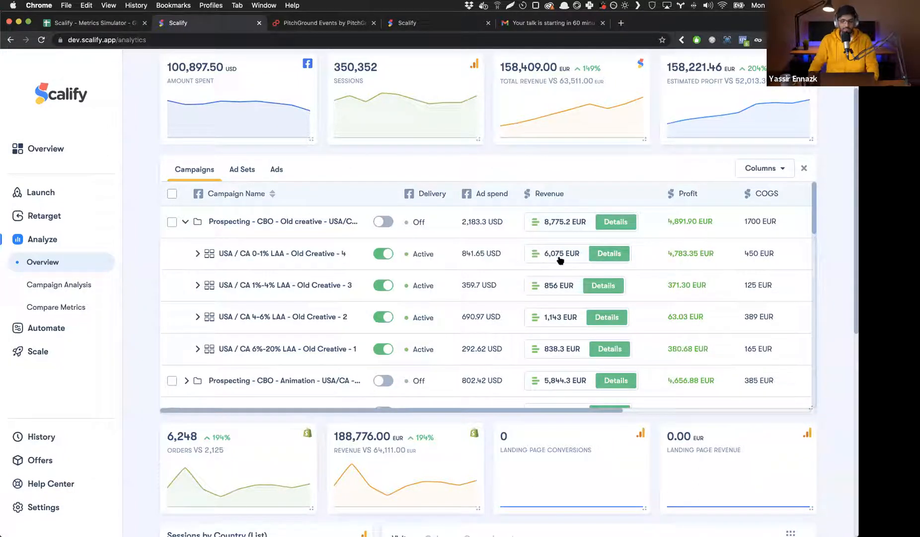
click(596, 253)
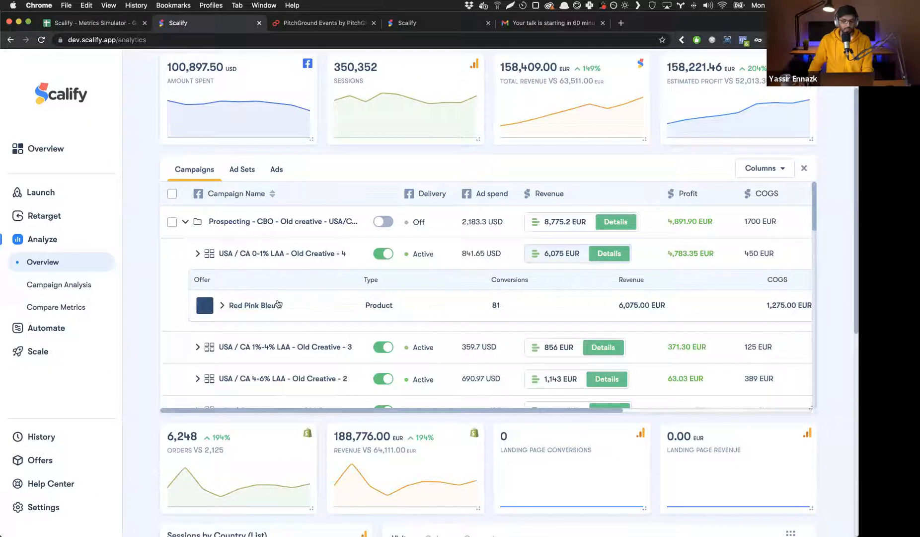
click(264, 306)
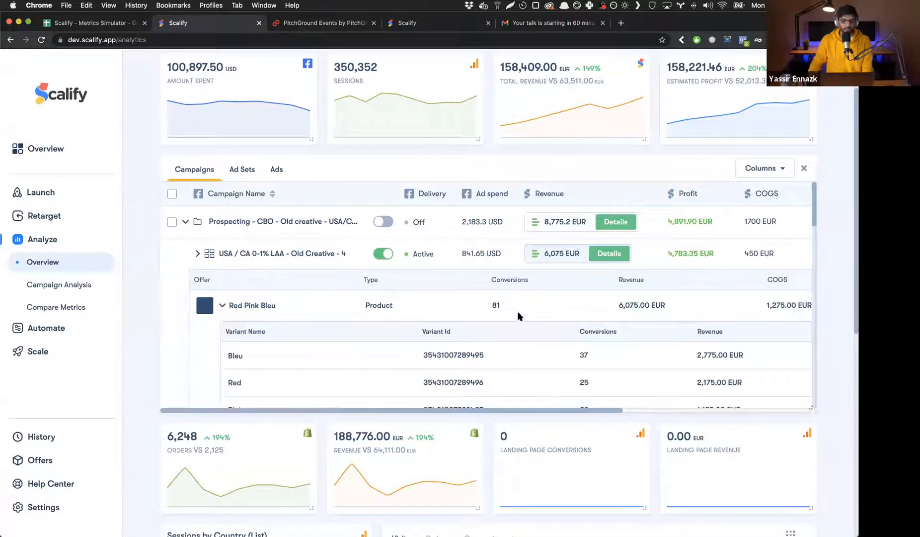
click(252, 306)
scroll(303, 279, down, 1)
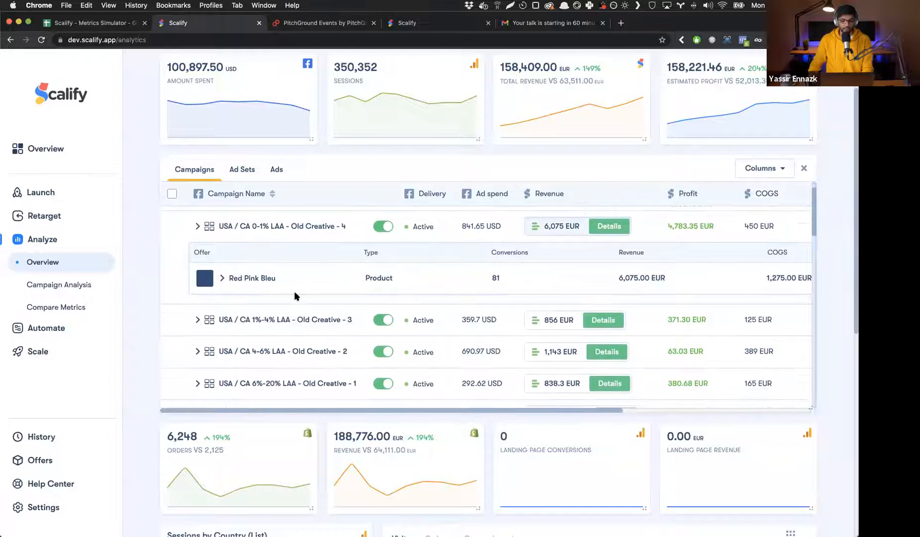
scroll(323, 301, up, 1)
scroll(205, 279, up, 1)
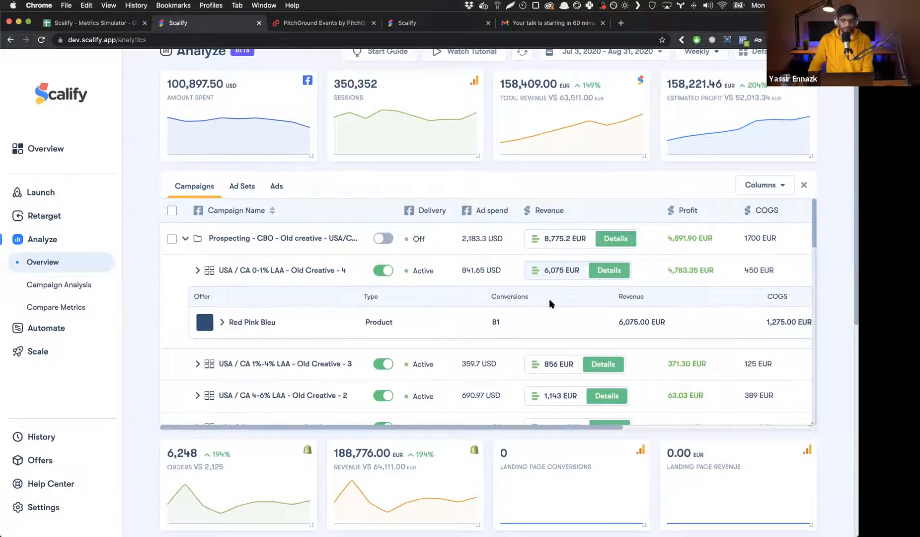
- Look over the dashboard's spend, session, revenue, profit and order widgets, the sessions-by-country list and the visits map
scroll(828, 270, down, 5)
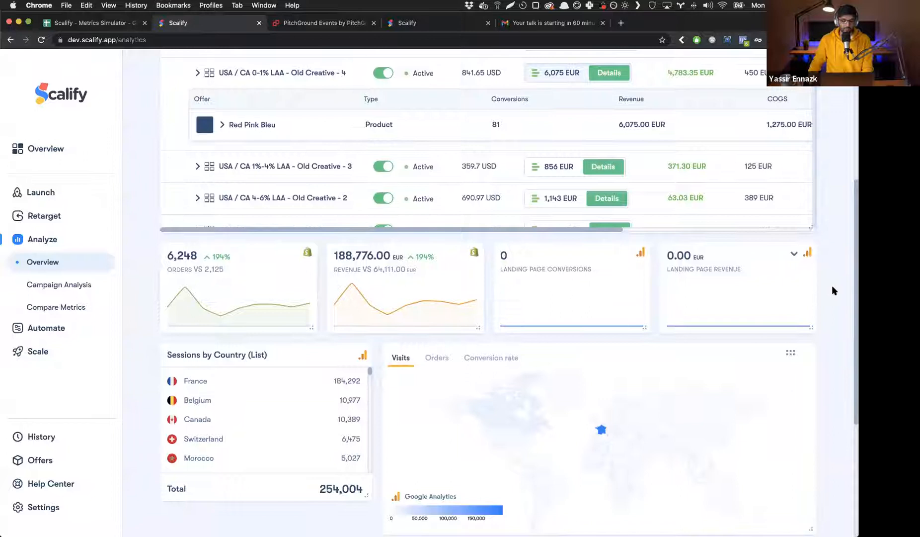
scroll(629, 411, down, 3)
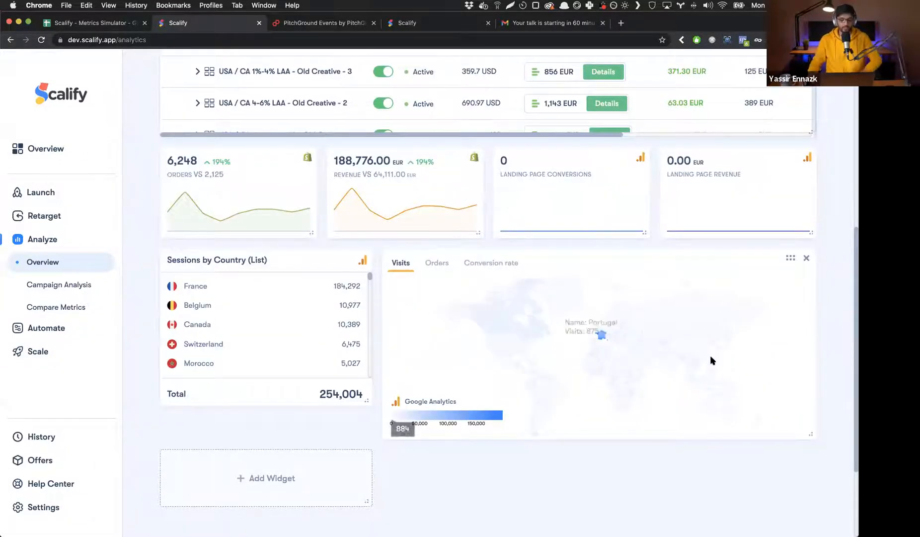
scroll(816, 323, up, 1)
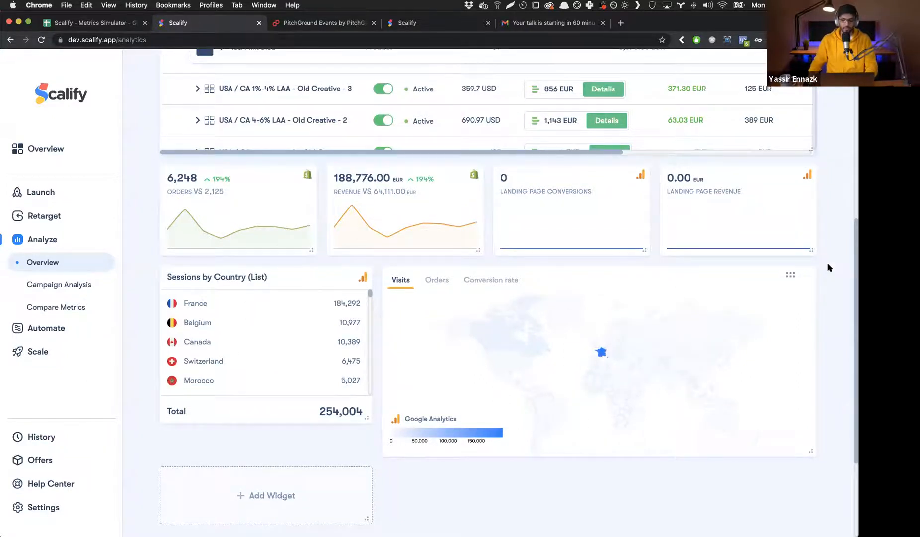
scroll(828, 266, up, 5)
scroll(825, 258, up, 1)
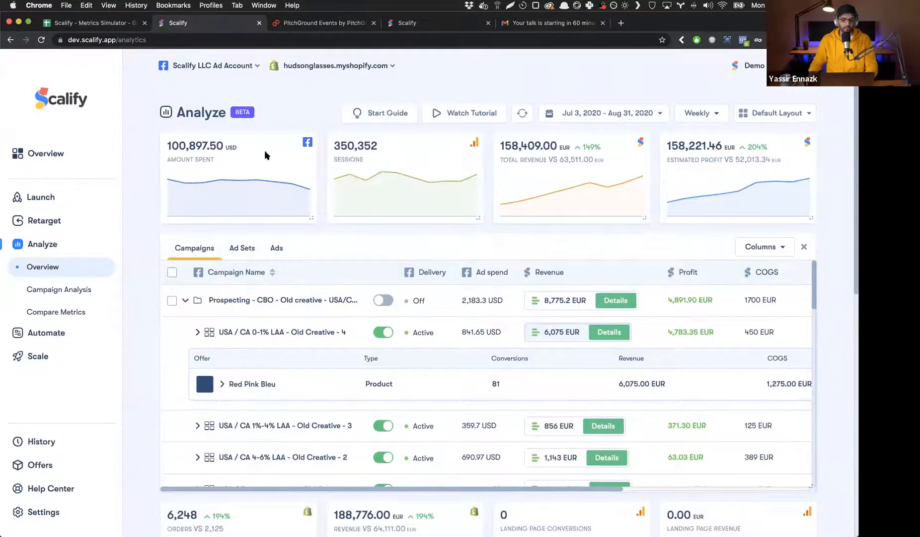
scroll(517, 146, down, 1)
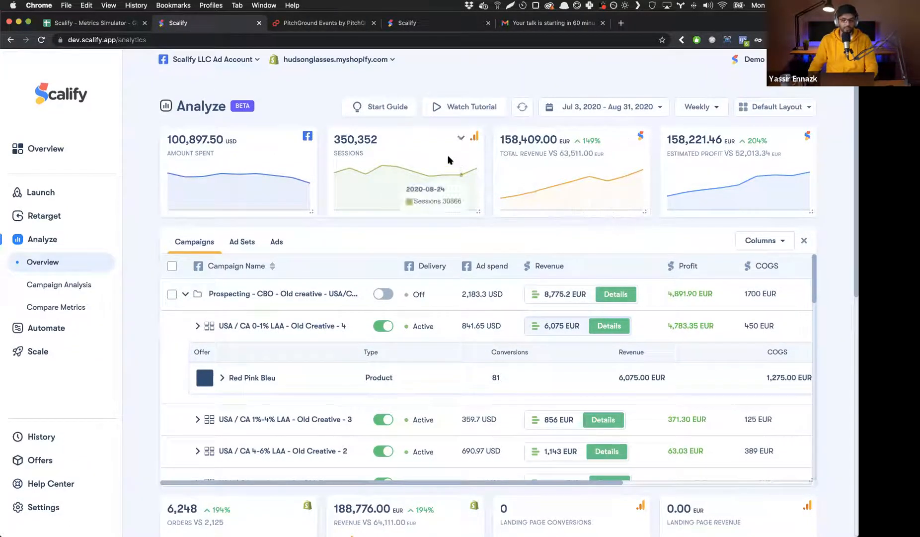
scroll(155, 198, down, 3)
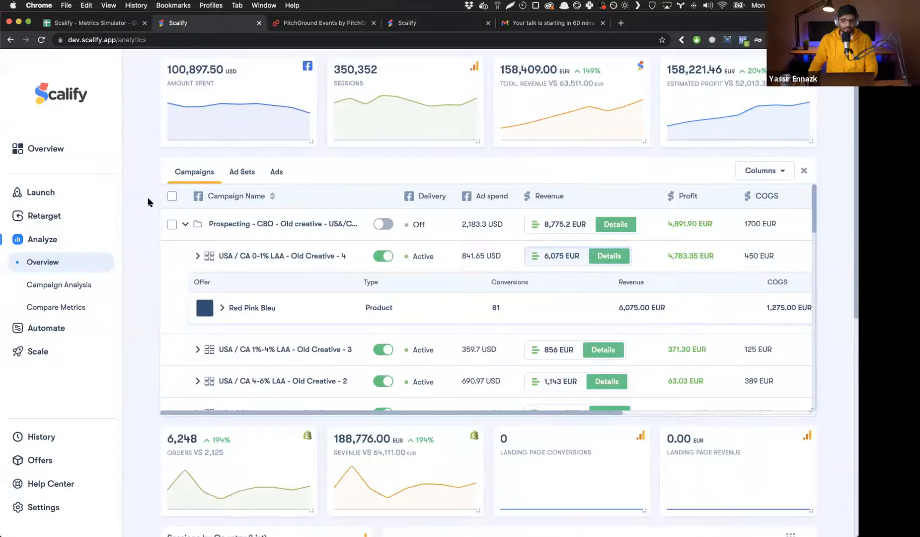
scroll(169, 248, down, 2)
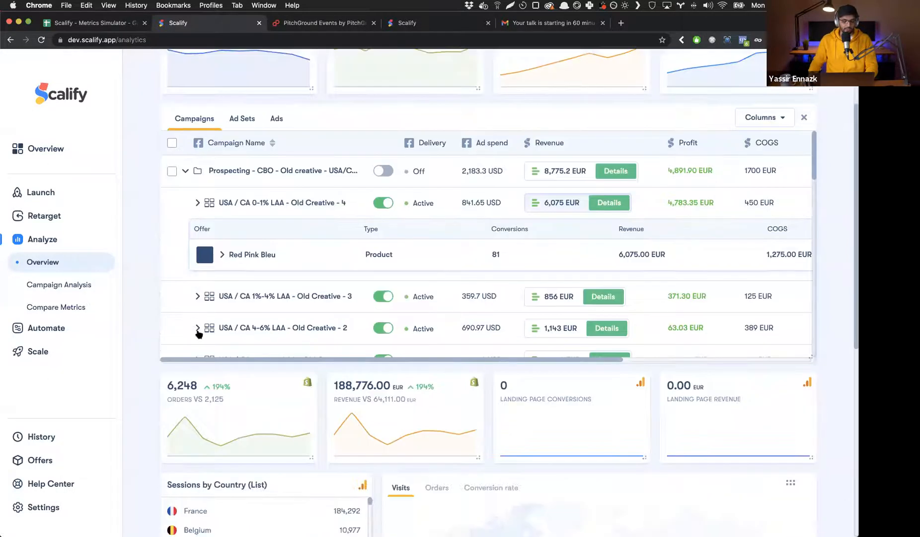
scroll(191, 318, down, 4)
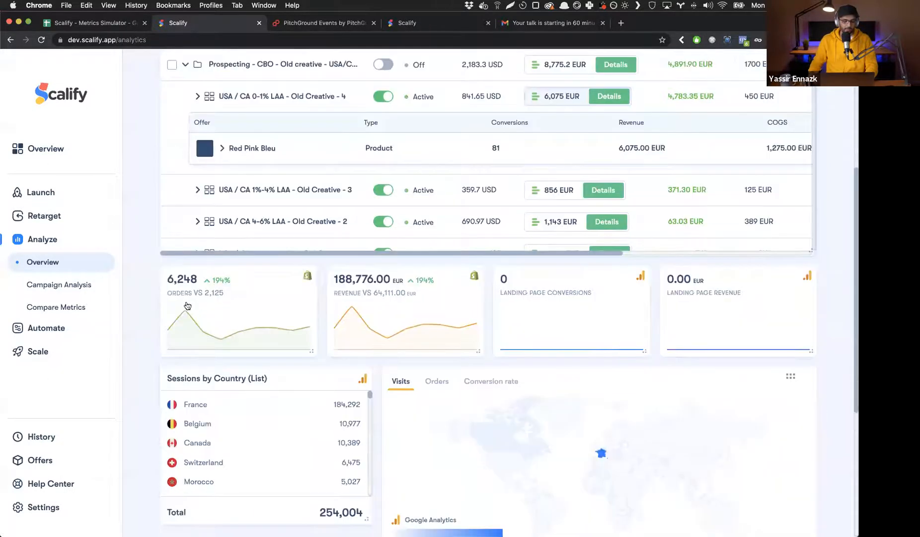
- Leave the analytics dashboard and open the Campaign Analysis page
scroll(187, 304, down, 1)
scroll(265, 284, up, 5)
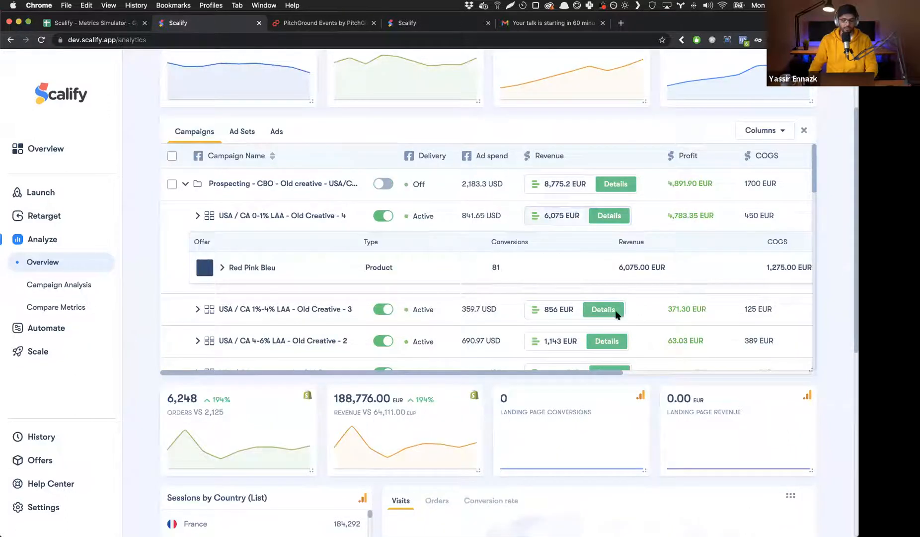
scroll(270, 281, up, 4)
scroll(164, 285, up, 1)
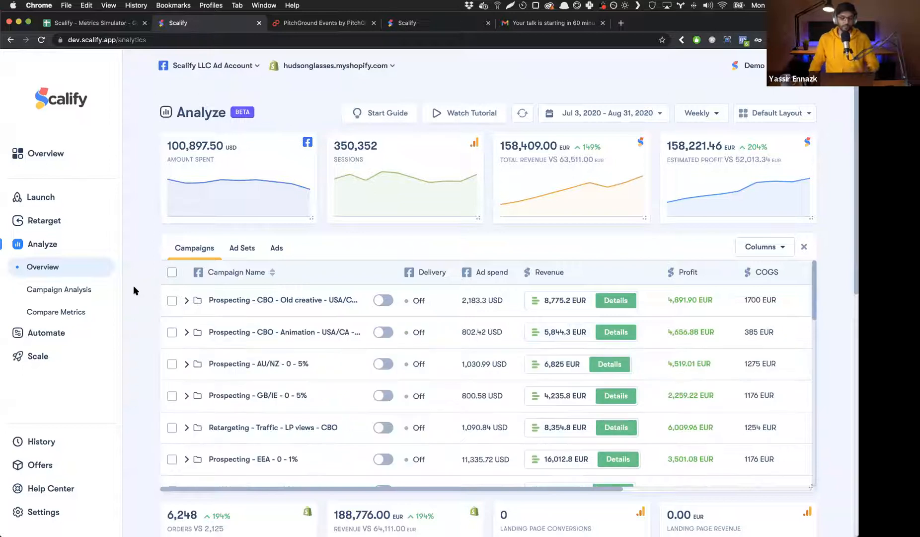
click(51, 297)
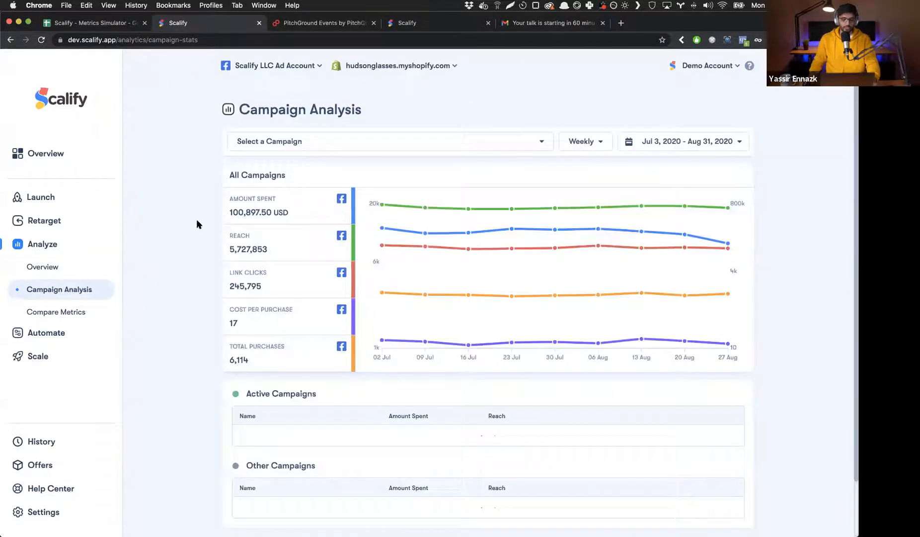
- Look over the all-campaigns metrics chart and the lists of active and other campaigns
scroll(199, 222, down, 2)
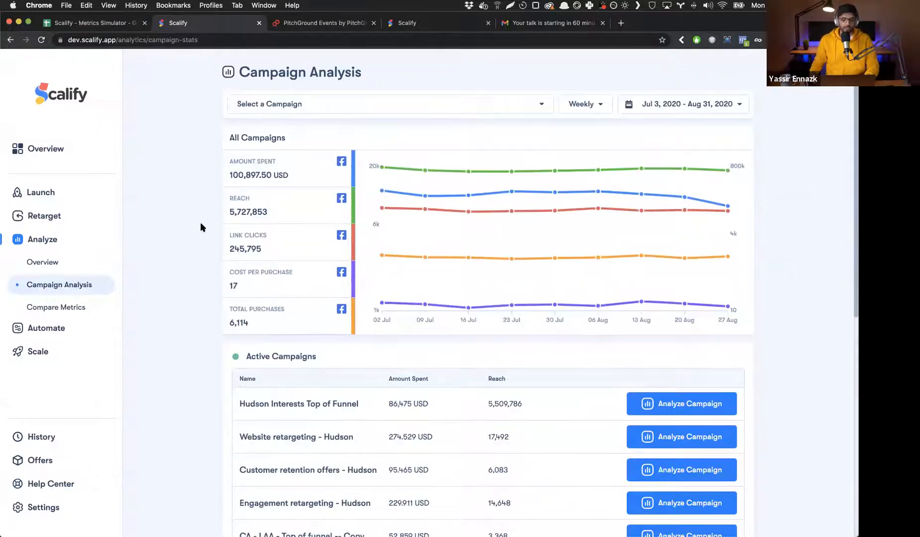
scroll(200, 227, up, 1)
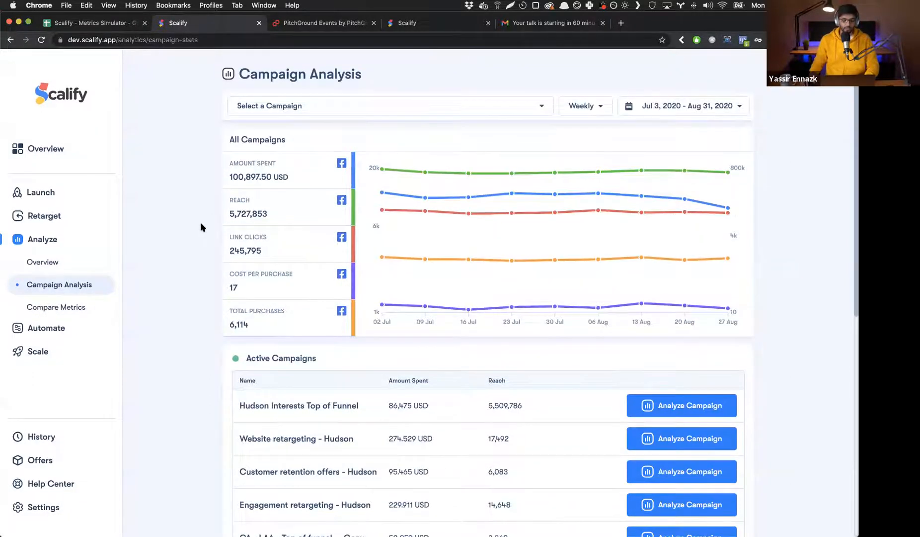
scroll(201, 227, down, 3)
scroll(286, 236, up, 5)
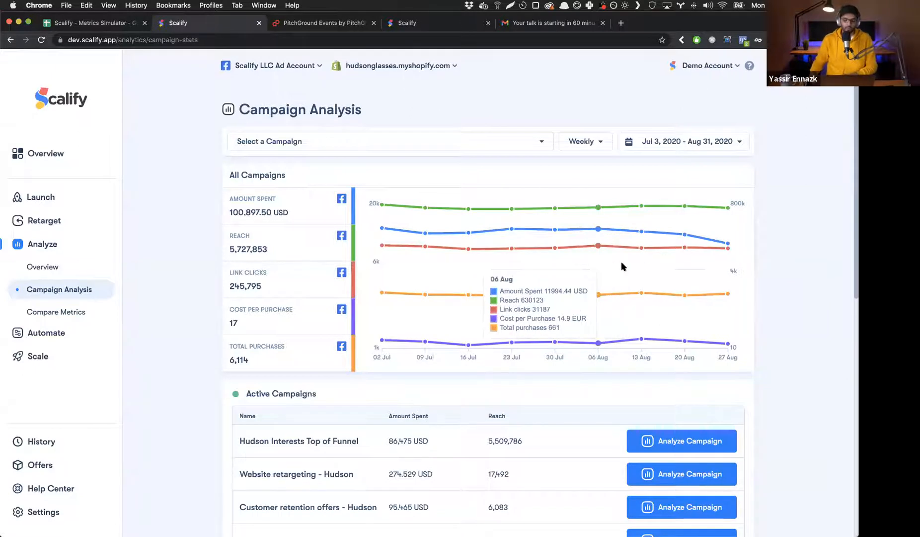
scroll(596, 253, down, 4)
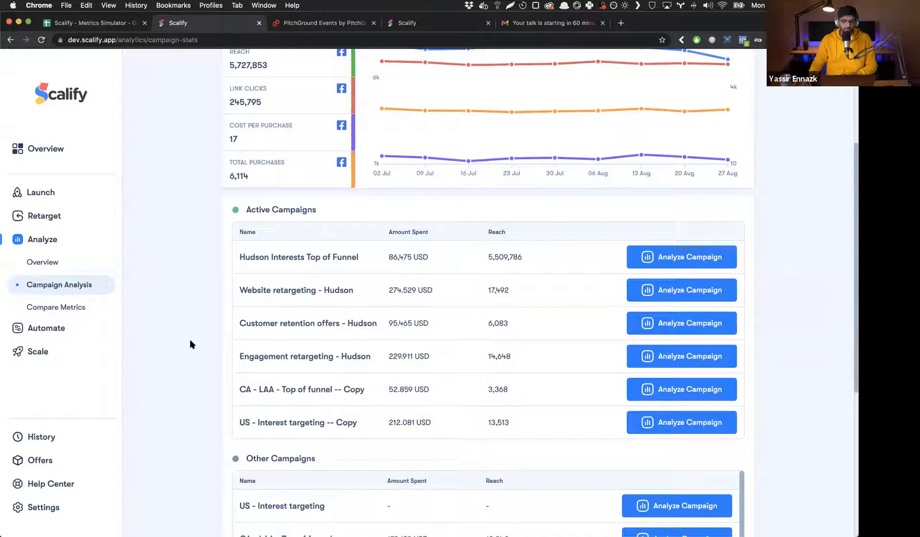
scroll(347, 264, down, 1)
scroll(414, 246, up, 1)
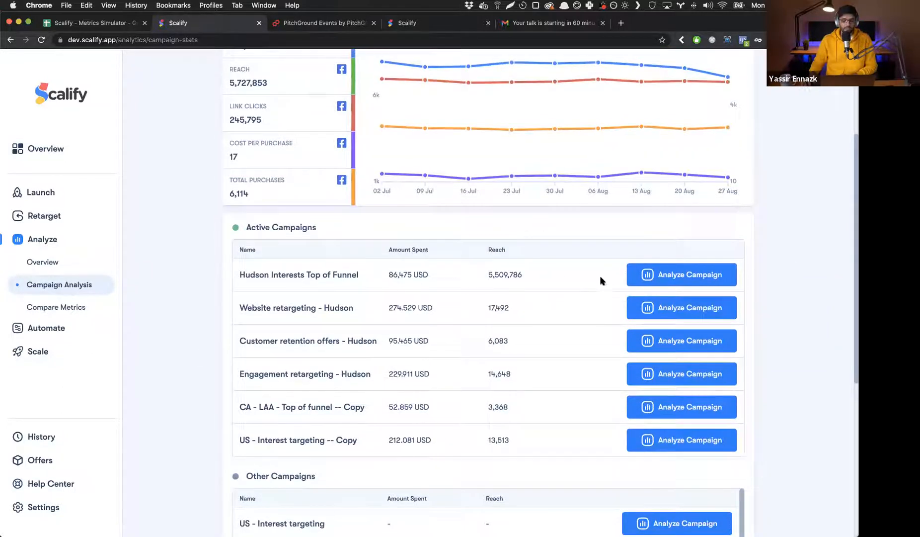
- Open the analysis of the active campaign Hudson Interests Top of Funnel and check its weekly overview chart
click(672, 278)
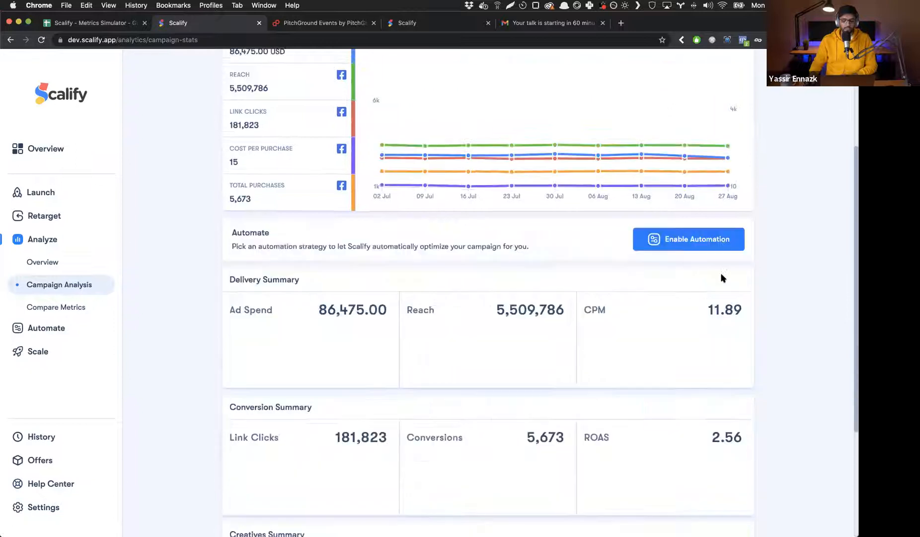
scroll(817, 264, up, 4)
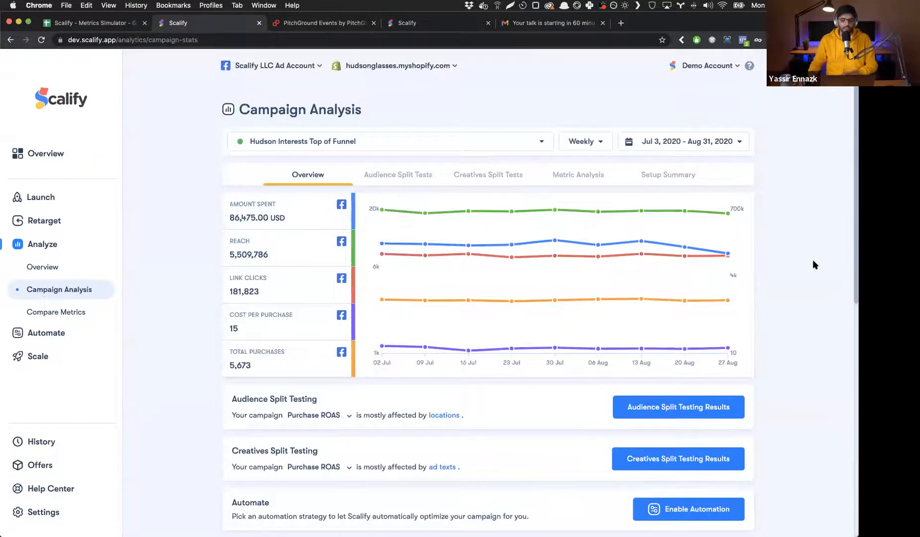
scroll(632, 180, down, 2)
scroll(646, 199, up, 1)
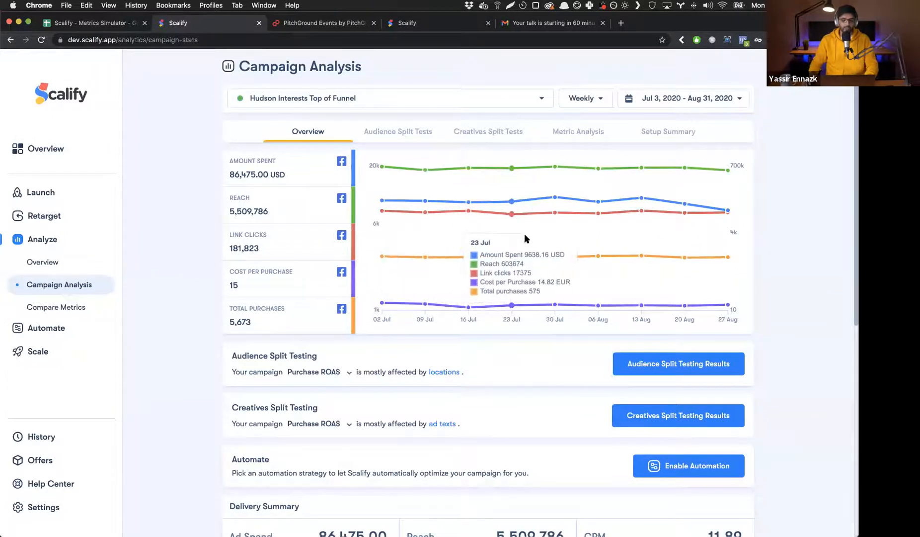
- Review the campaign's delivery, conversion and creatives summaries, and read which factor most affects Purchase ROAS in audience split testing
scroll(780, 300, down, 3)
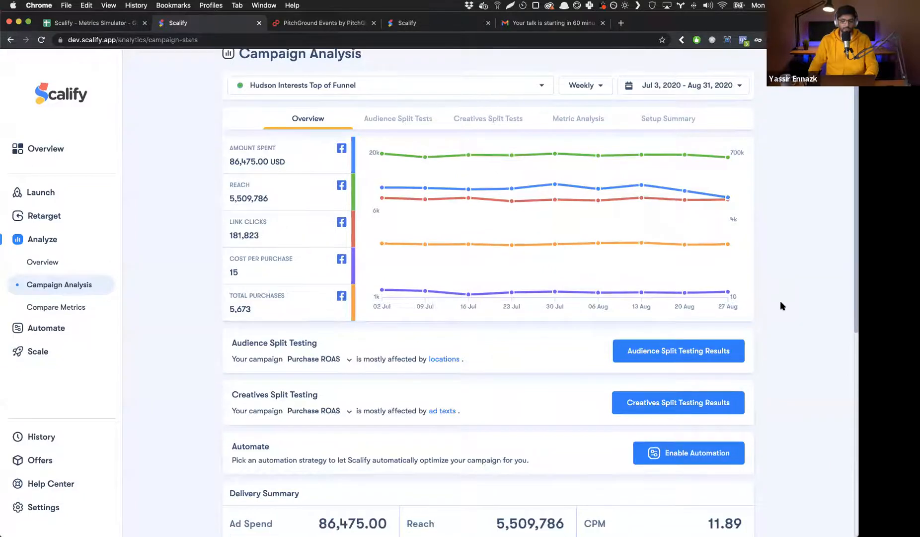
scroll(781, 301, down, 3)
scroll(610, 426, down, 4)
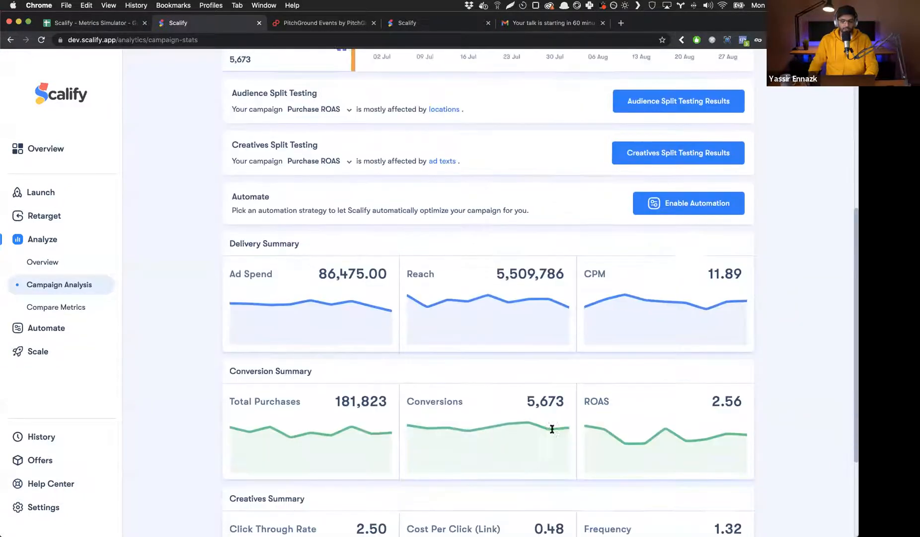
scroll(567, 421, down, 4)
scroll(793, 373, up, 3)
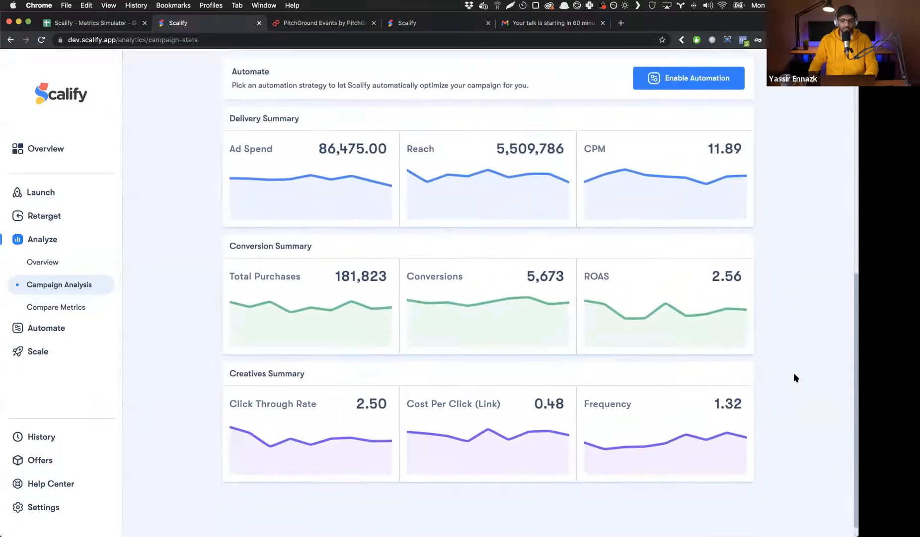
scroll(389, 257, up, 2)
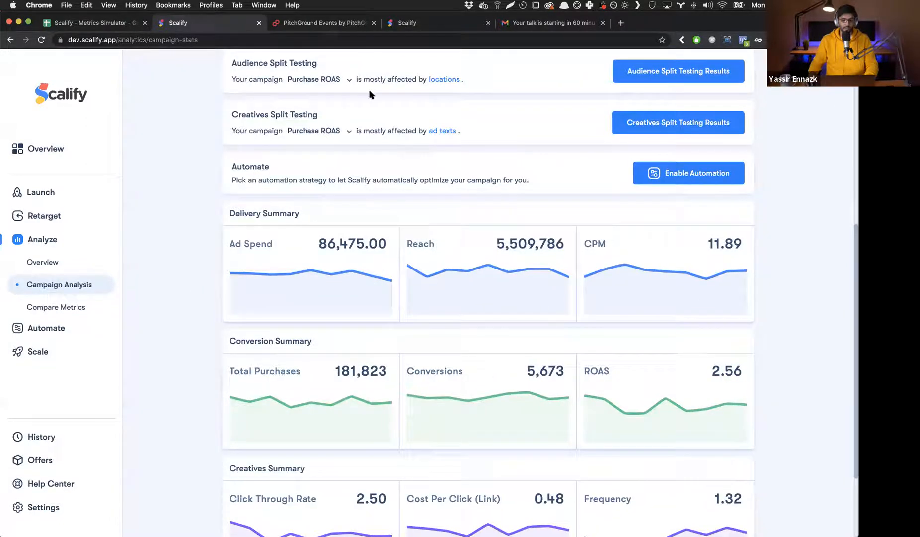
triple_click(389, 76)
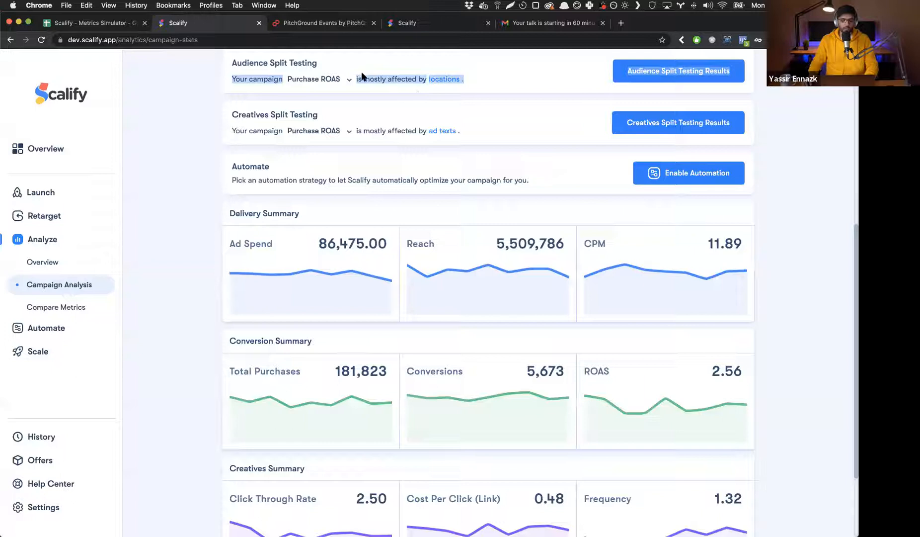
click(775, 316)
scroll(775, 316, up, 10)
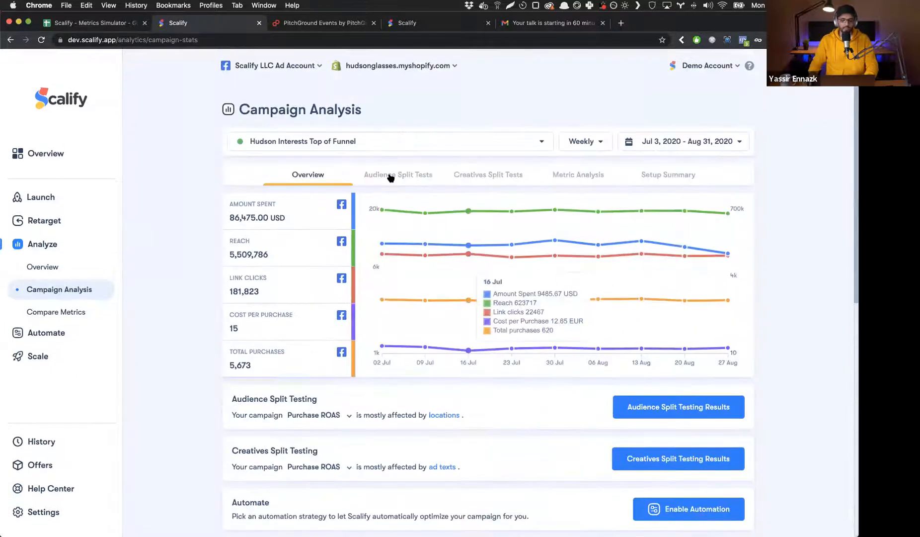
- Open the campaign's audience split tests and compare the performance of the targeted interests
click(384, 177)
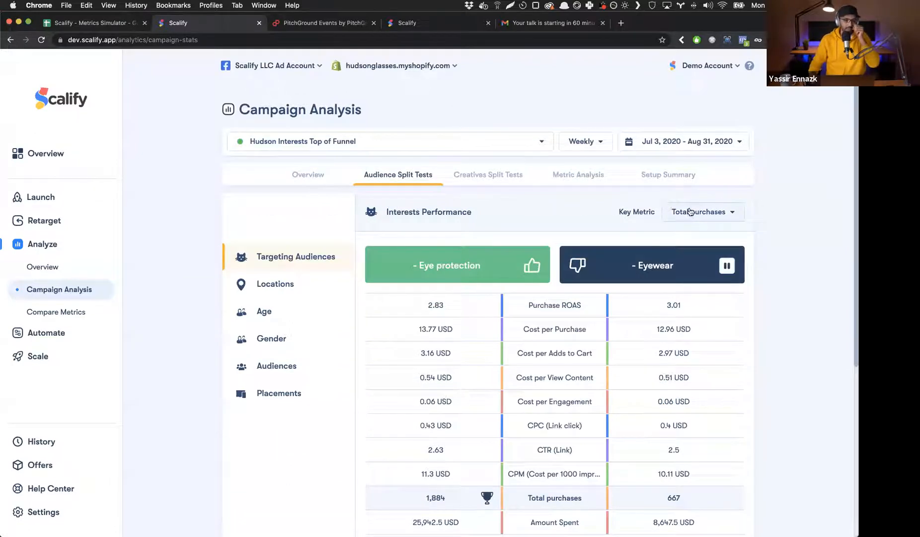
scroll(807, 224, down, 2)
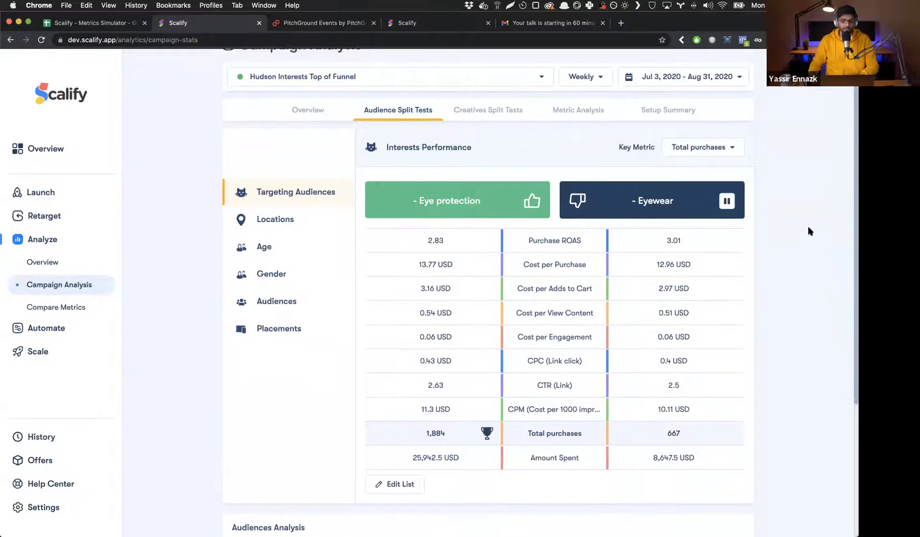
scroll(806, 224, up, 2)
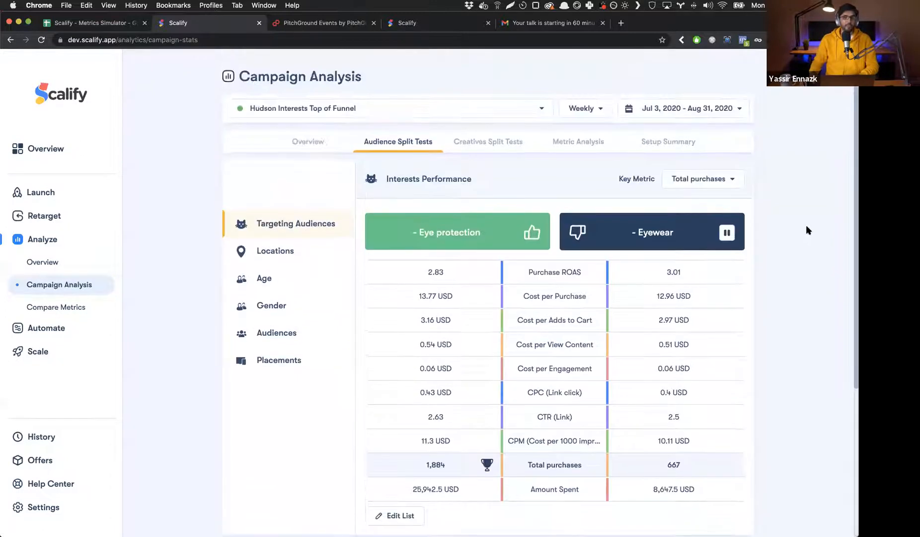
scroll(807, 227, up, 1)
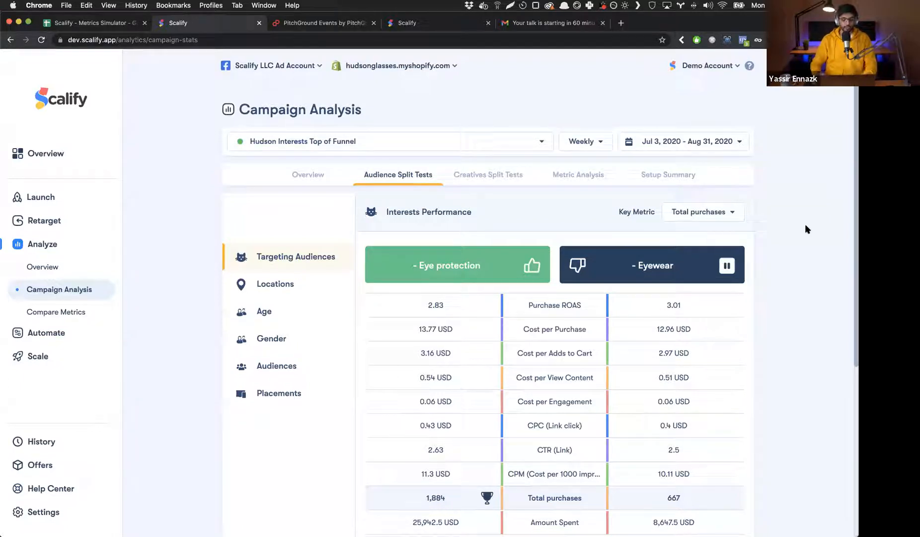
scroll(804, 229, down, 1)
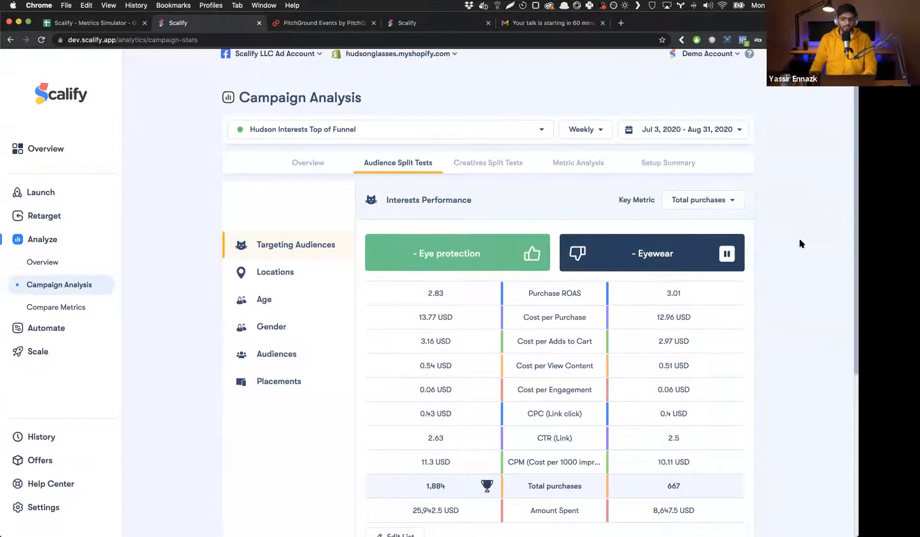
- Compare the performance of Canada and United States in the locations split test
scroll(800, 243, down, 3)
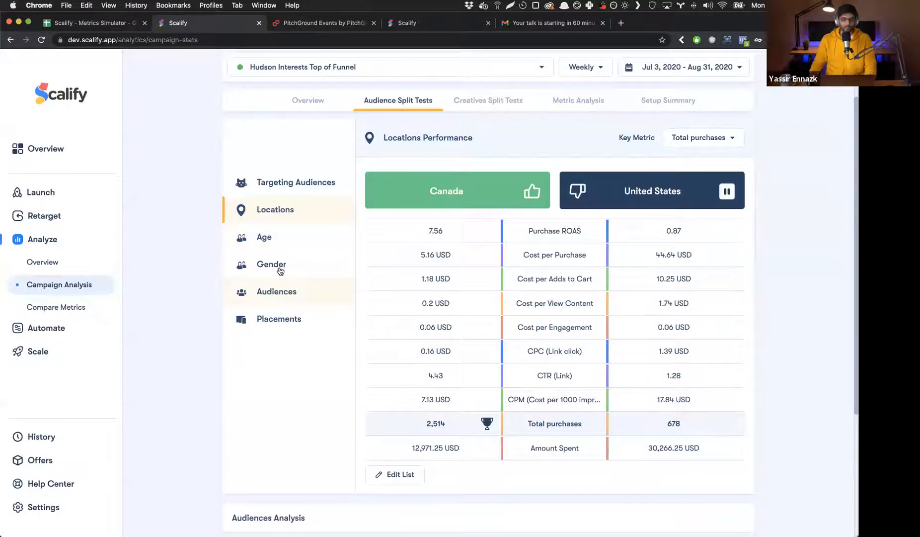
scroll(278, 271, up, 1)
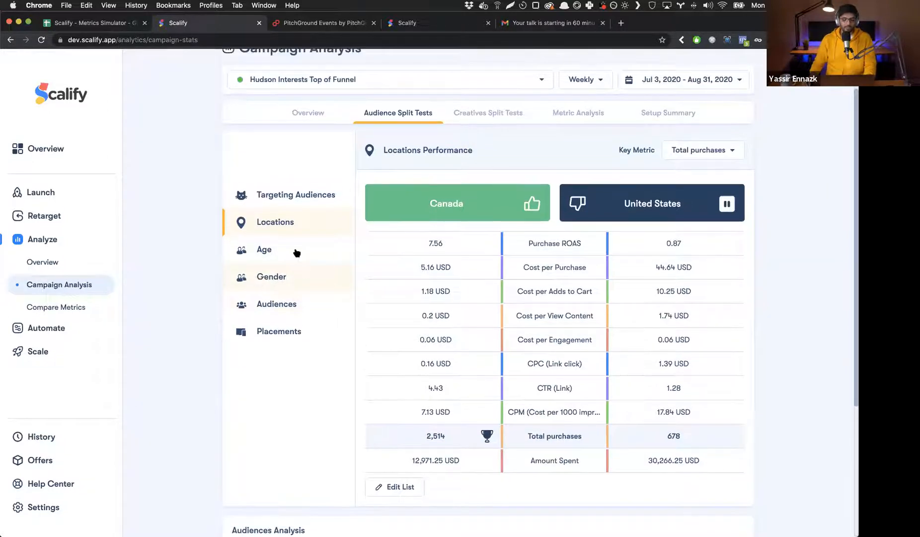
scroll(271, 254, up, 3)
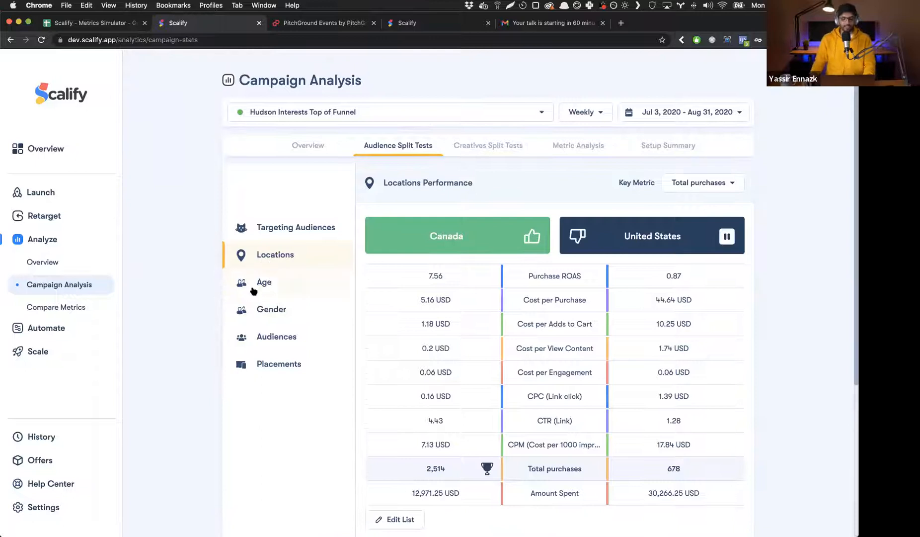
- Show the age split test and set its key metric to Purchase ROAS to compare the age groups
click(255, 288)
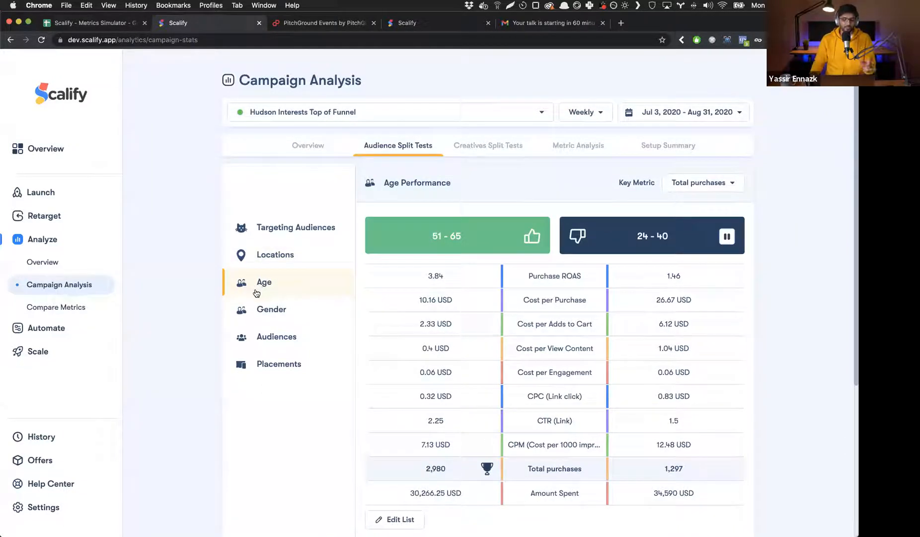
scroll(228, 323, up, 1)
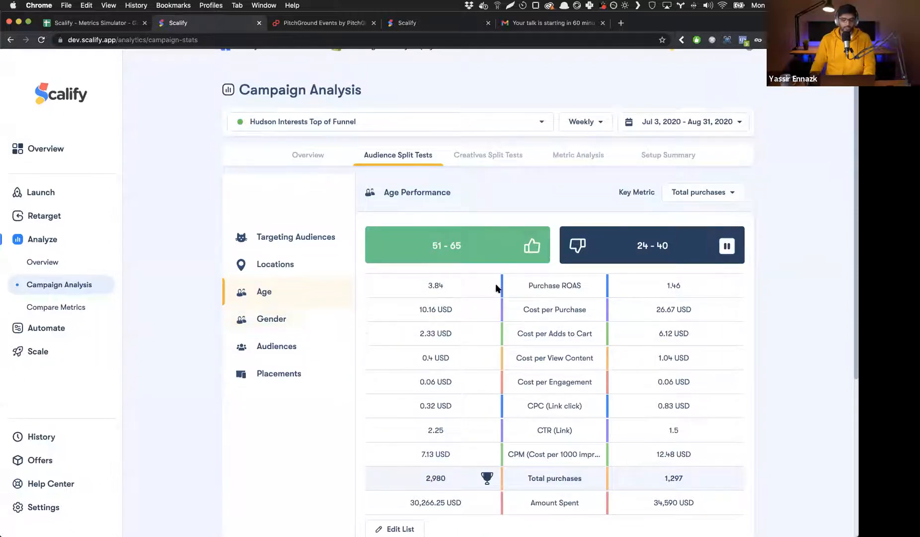
click(705, 196)
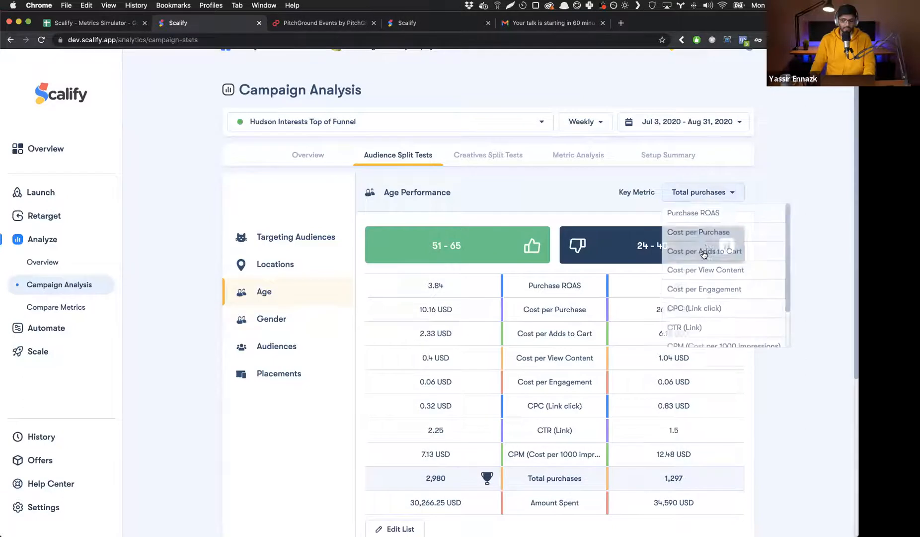
scroll(703, 223, up, 1)
click(702, 230)
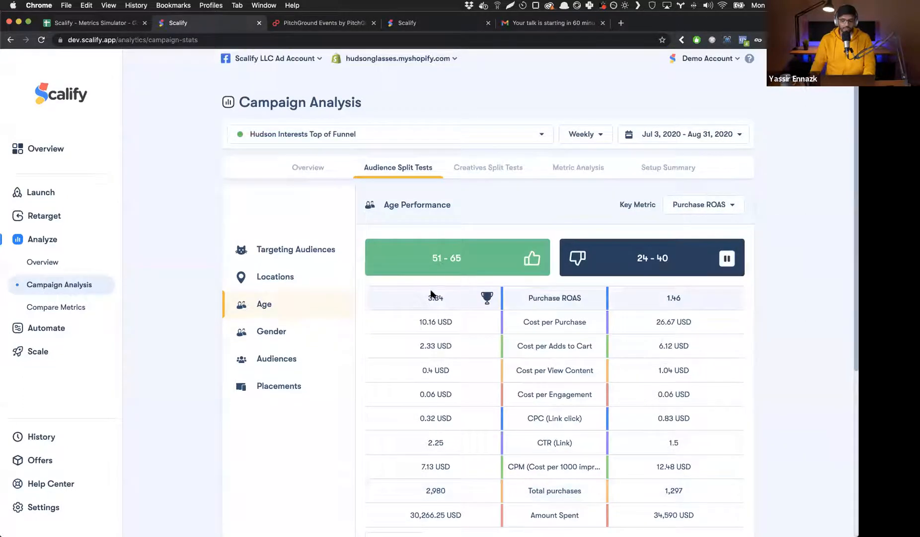
drag(431, 260, 462, 263)
scroll(514, 282, down, 2)
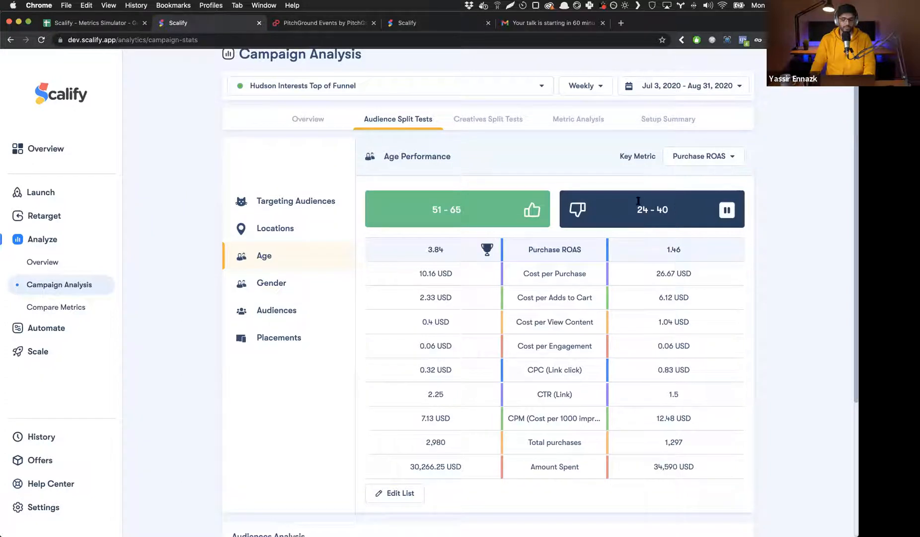
- Return to the locations split test and compare Canada with United States by Purchase ROAS
click(277, 229)
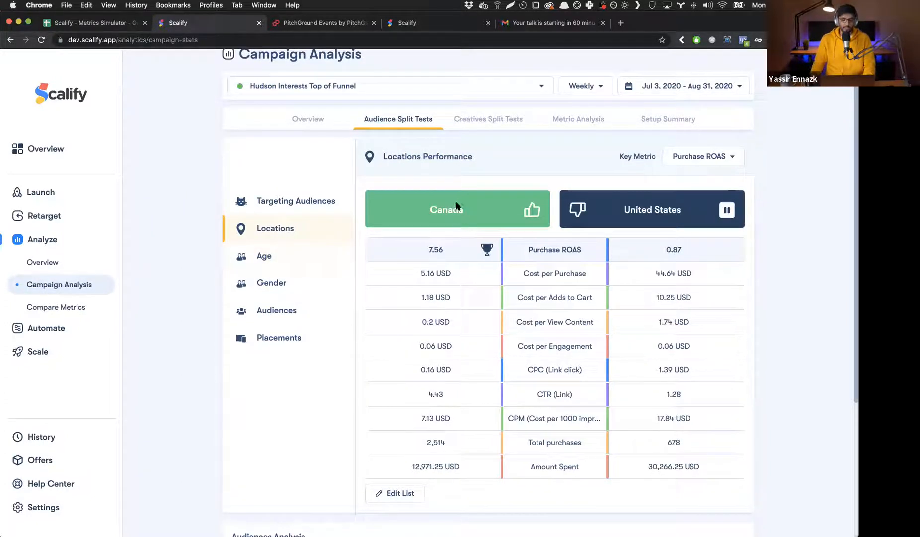
scroll(462, 338, down, 2)
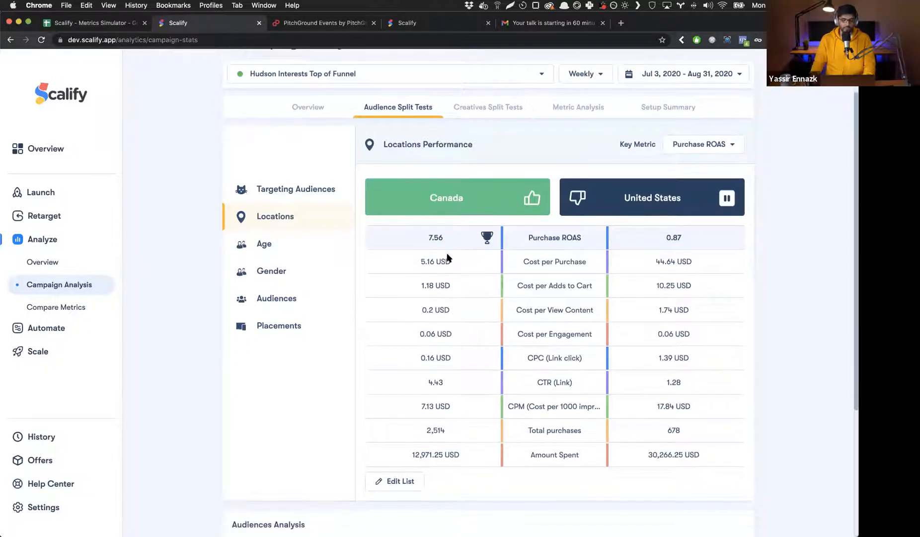
scroll(494, 241, down, 1)
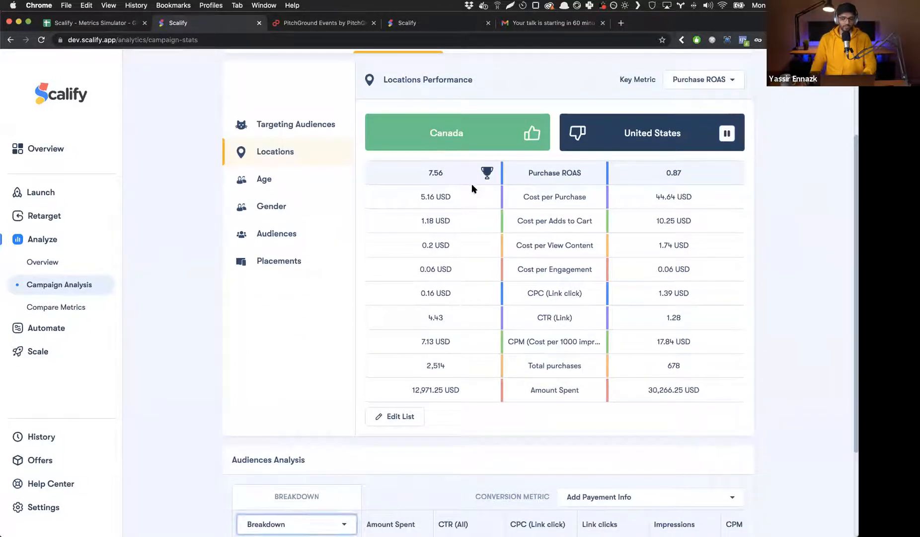
- Show the targeting audiences split test and compare the Eyewear and Glasses interests by Purchase ROAS
click(324, 133)
scroll(426, 213, up, 1)
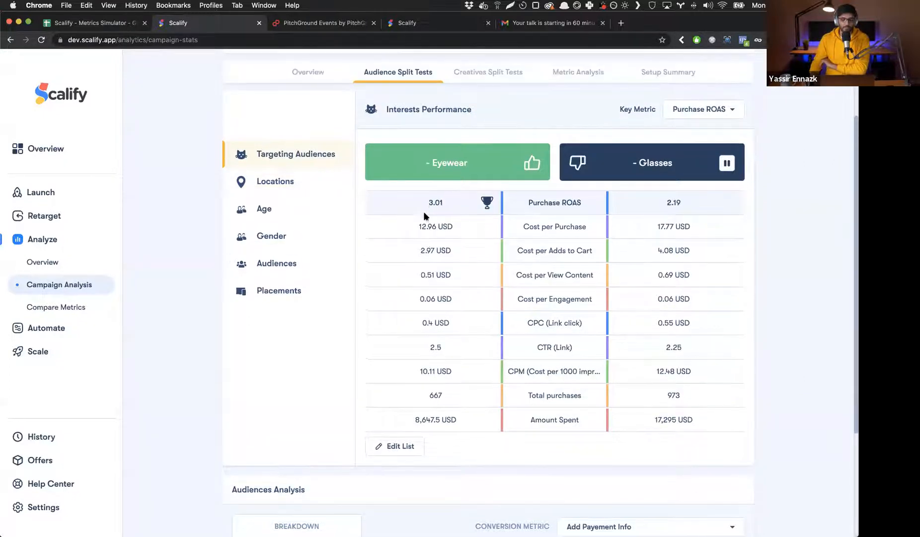
drag(463, 162, 673, 166)
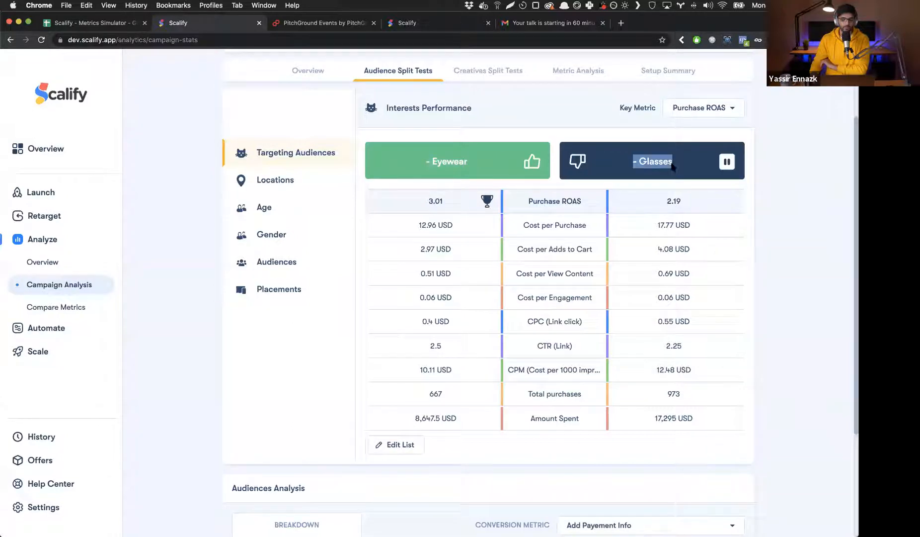
- Set the interests split test's key metric to CPC (Link click) to compare Eyewear with Glasses
click(664, 179)
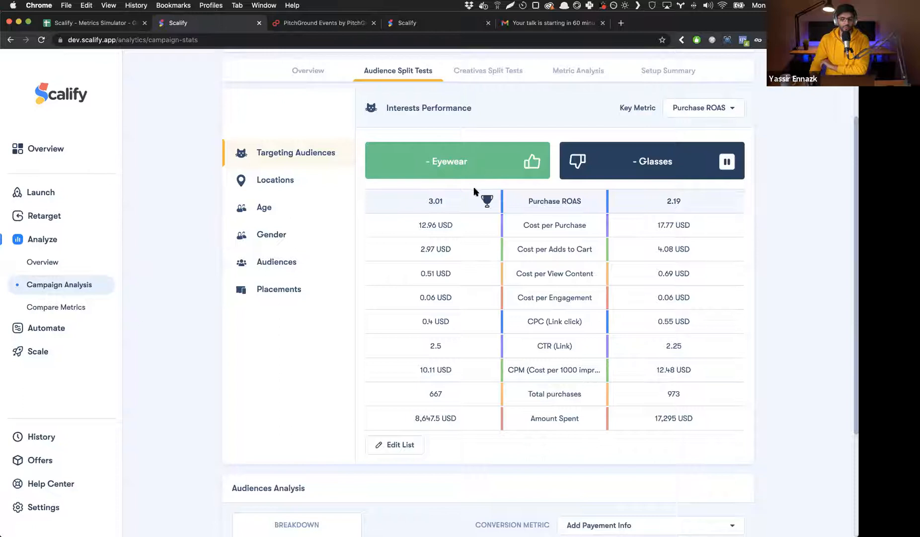
click(718, 110)
scroll(721, 206, down, 2)
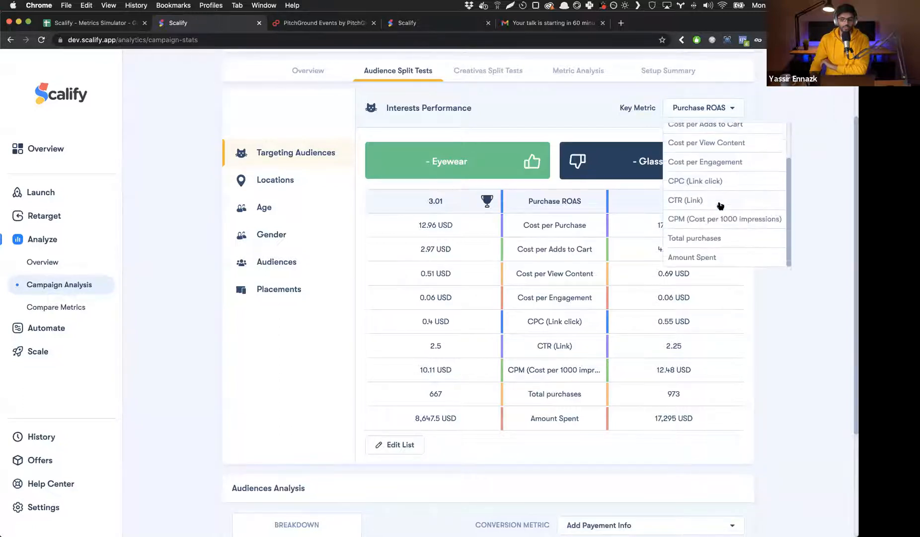
scroll(720, 206, up, 2)
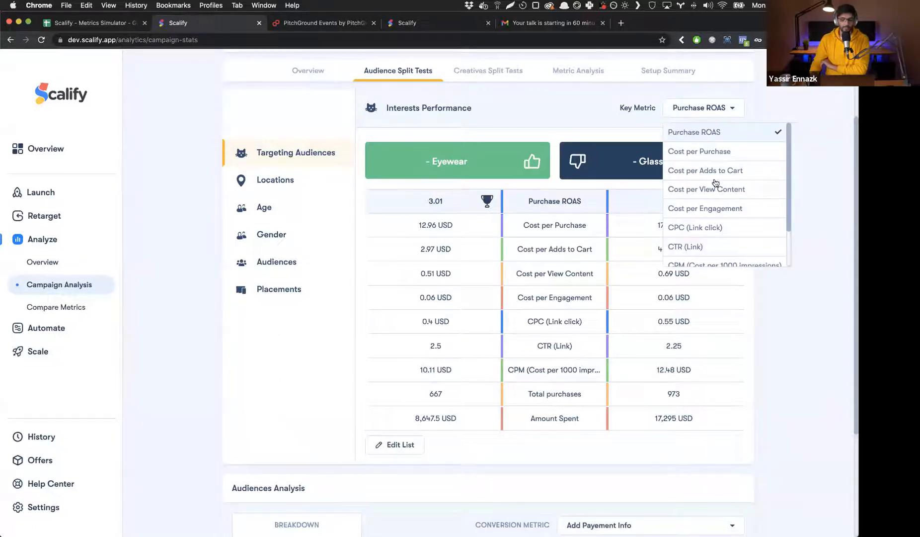
scroll(715, 184, down, 2)
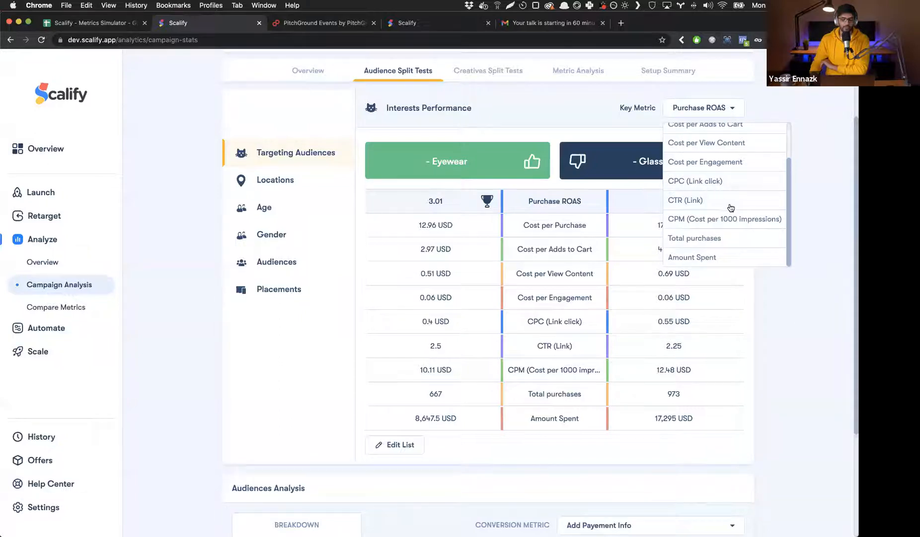
click(719, 189)
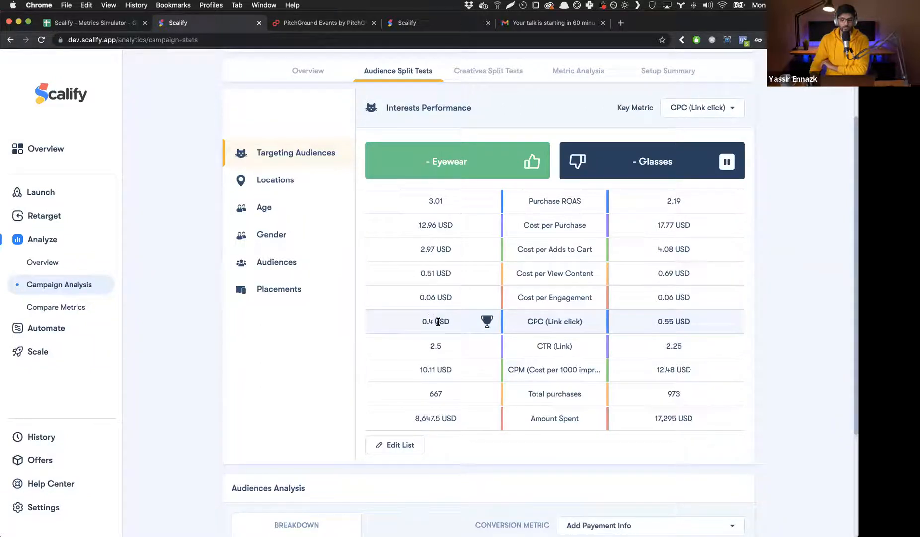
- Set the interests split test's key metric to Total purchases and compare the interests' purchases and amount spent
click(679, 114)
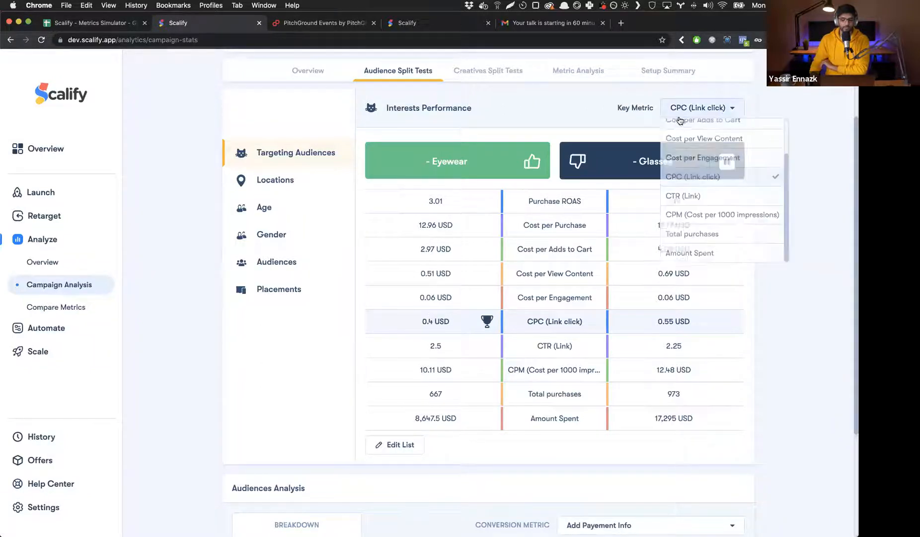
click(699, 238)
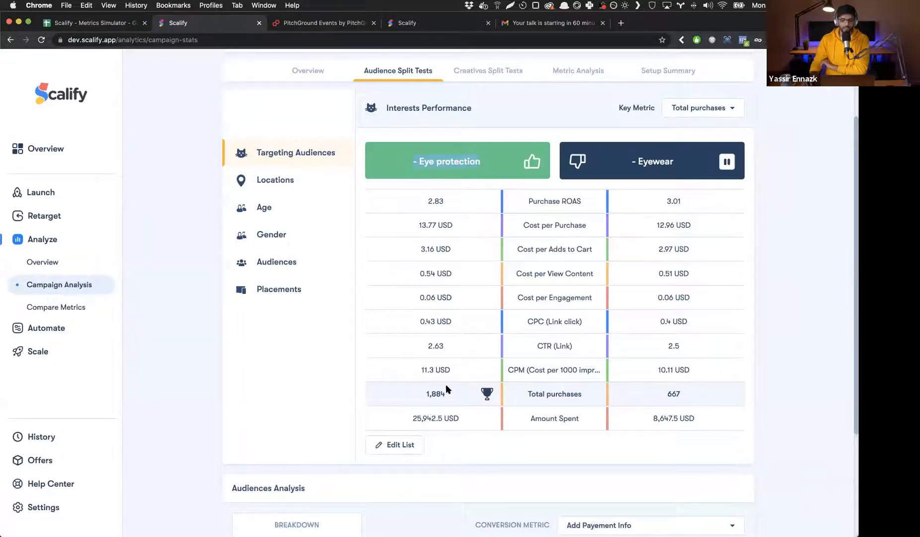
scroll(619, 322, up, 1)
scroll(618, 322, down, 1)
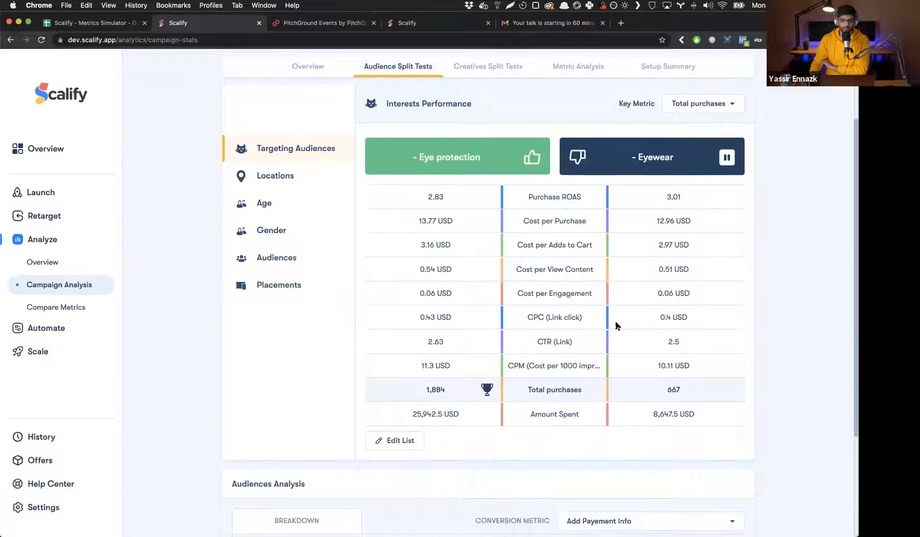
triple_click(441, 421)
click(456, 414)
- Break down the Audiences Analysis table by Targeting Audiences and look across its metric columns
scroll(666, 285, up, 1)
scroll(770, 294, down, 4)
scroll(516, 361, down, 1)
click(303, 395)
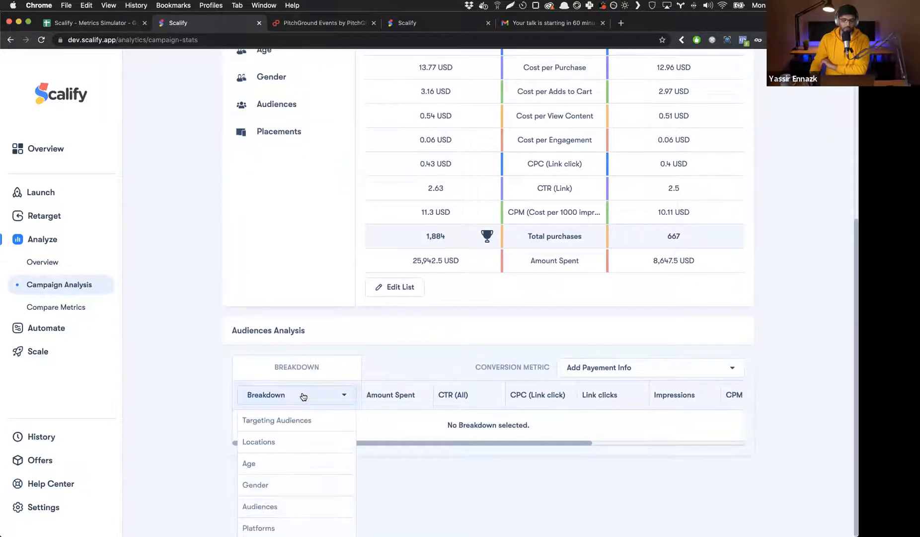
click(386, 344)
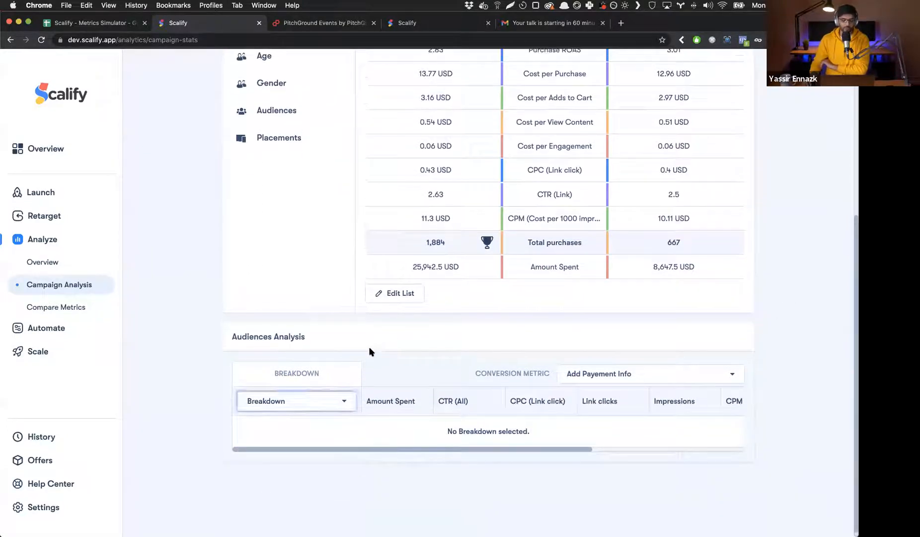
click(324, 406)
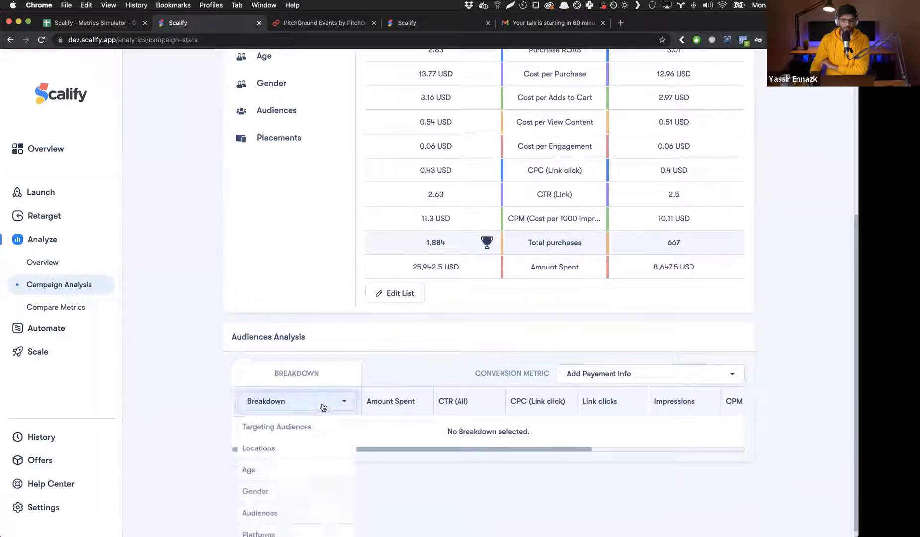
scroll(293, 447, down, 1)
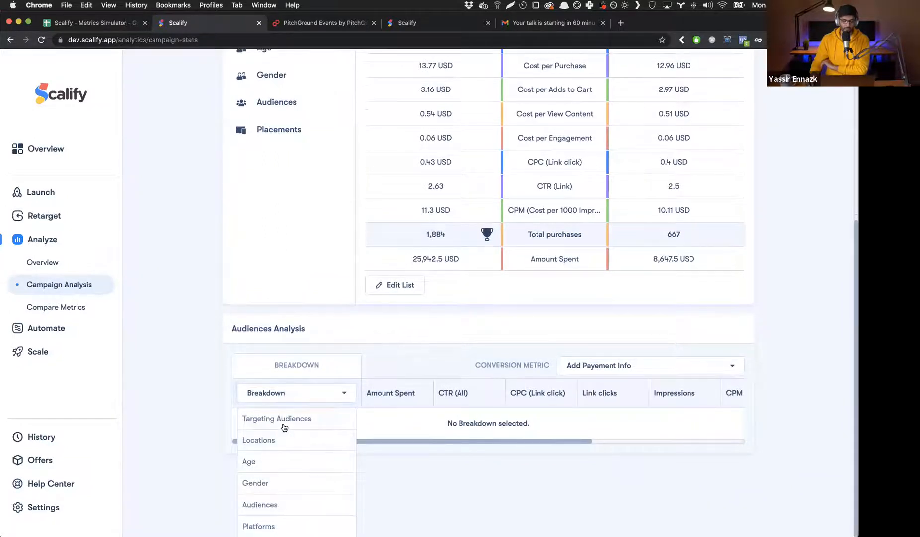
click(284, 427)
scroll(231, 373, down, 3)
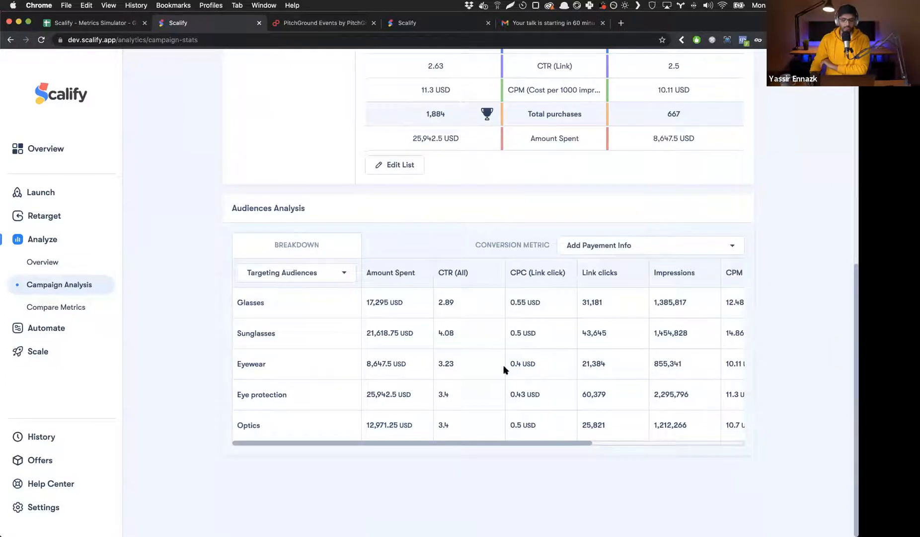
scroll(544, 343, right, 5)
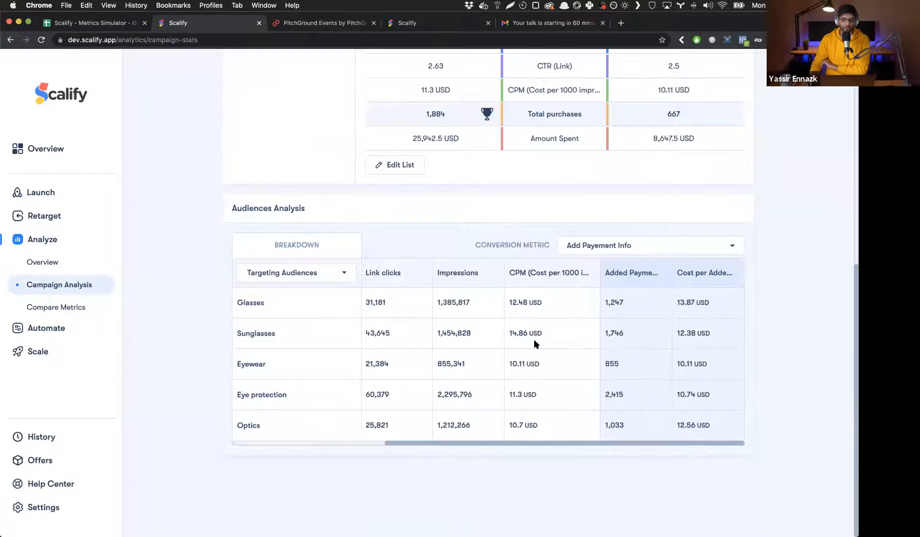
scroll(531, 344, left, 5)
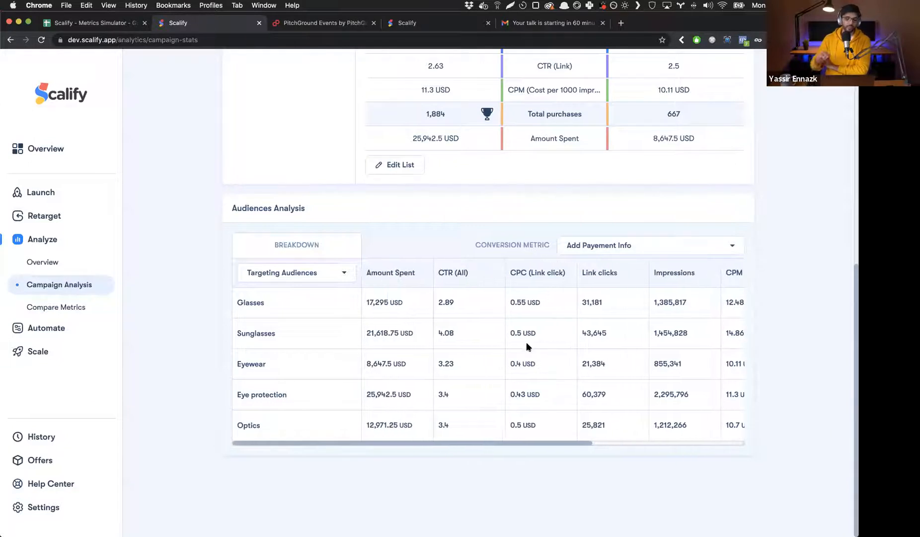
mouse_move(292, 303)
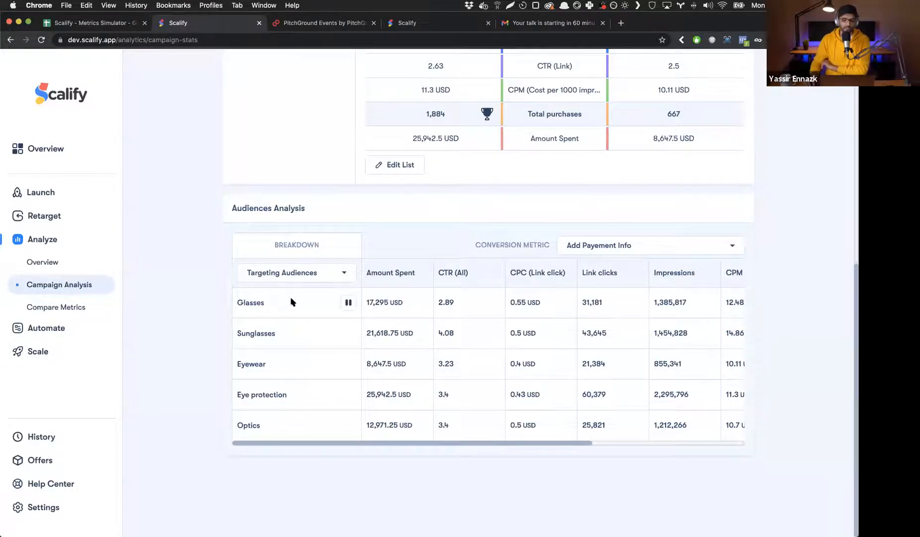
- Set the Audiences Analysis conversion metric to Purchase and check the cost per purchase for Eyewear
click(614, 252)
scroll(610, 335, down, 1)
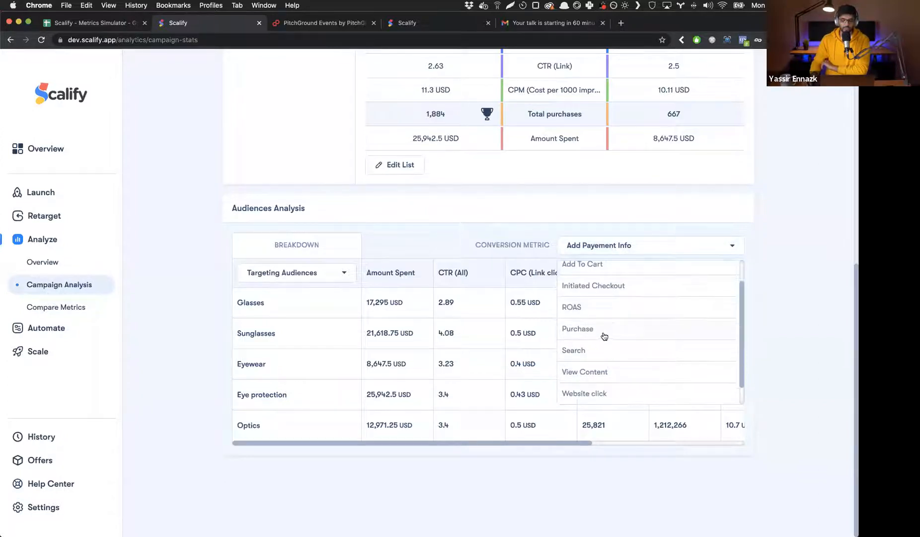
click(609, 333)
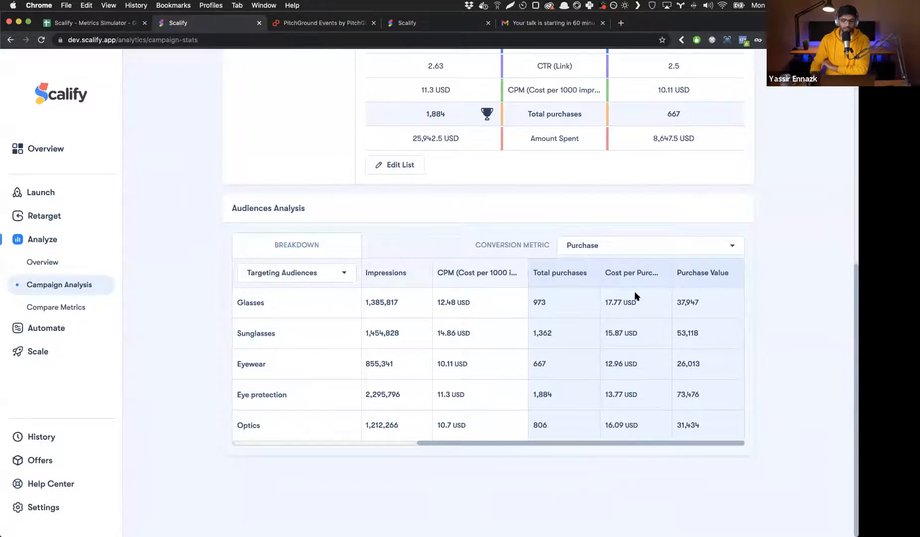
drag(639, 365, 596, 365)
click(625, 369)
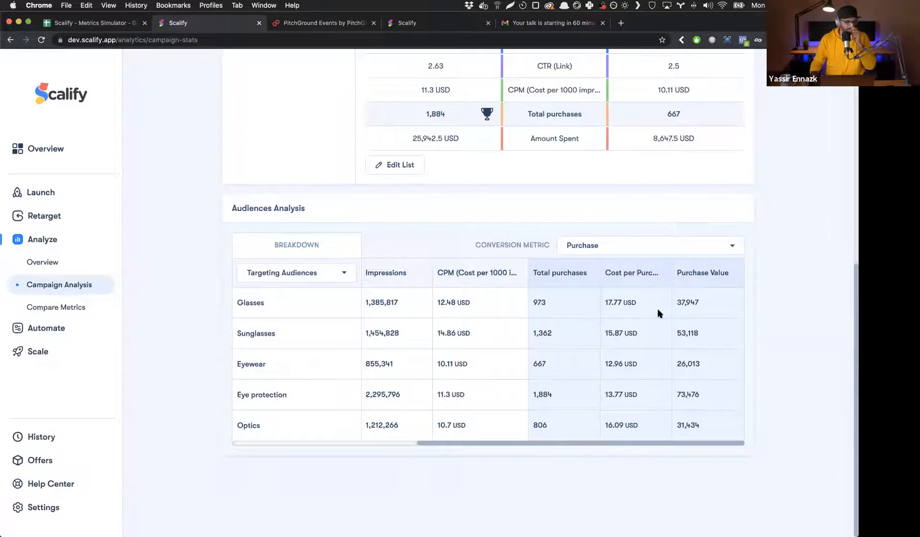
- Examine the purchase, impressions and click figures of each targeting audience in the Audiences Analysis table
scroll(657, 309, up, 1)
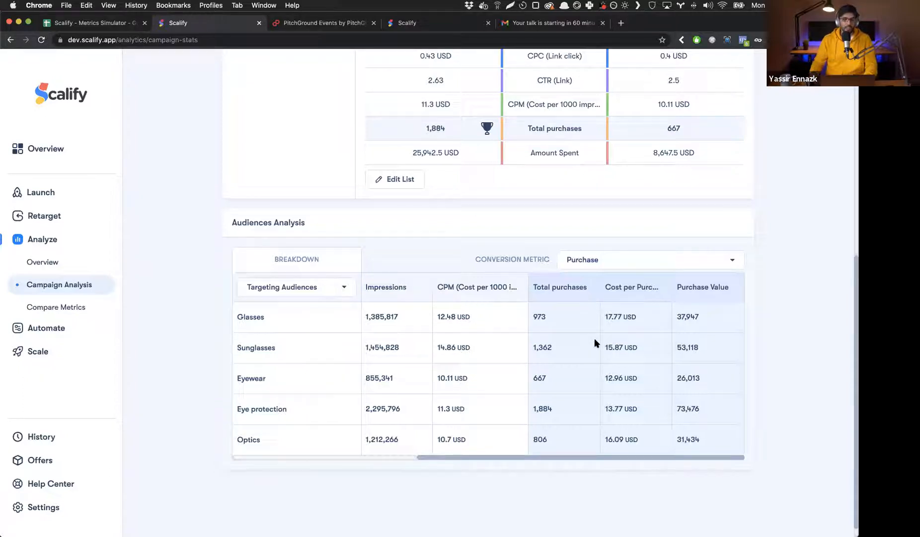
scroll(595, 352, up, 1)
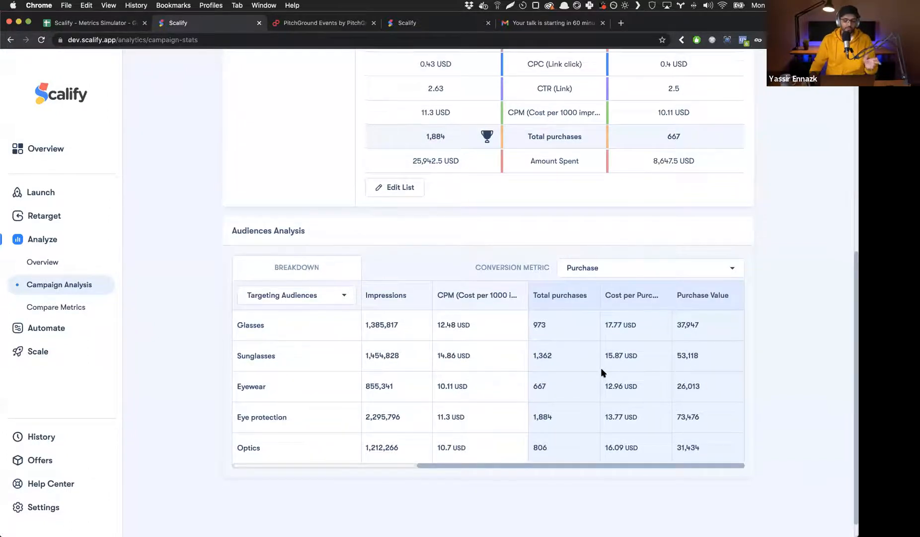
scroll(601, 368, up, 3)
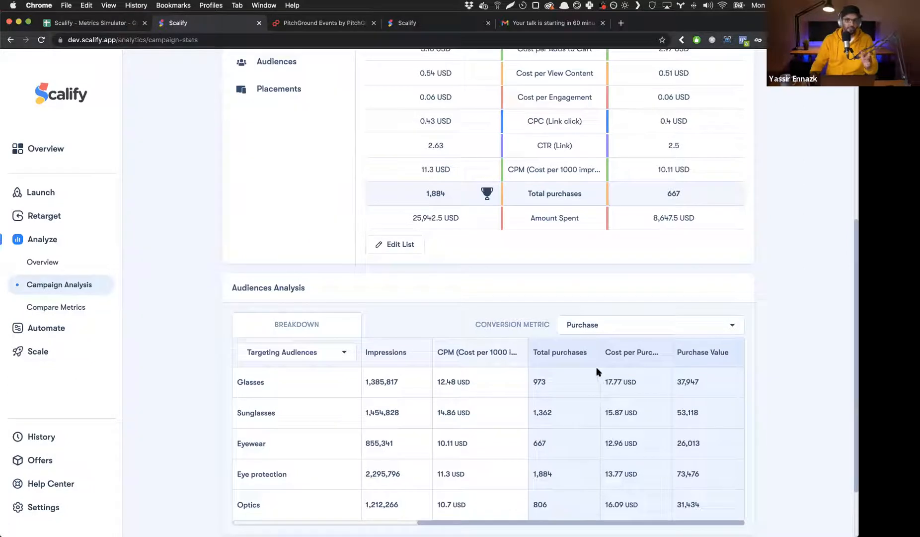
scroll(599, 369, up, 1)
scroll(763, 341, down, 4)
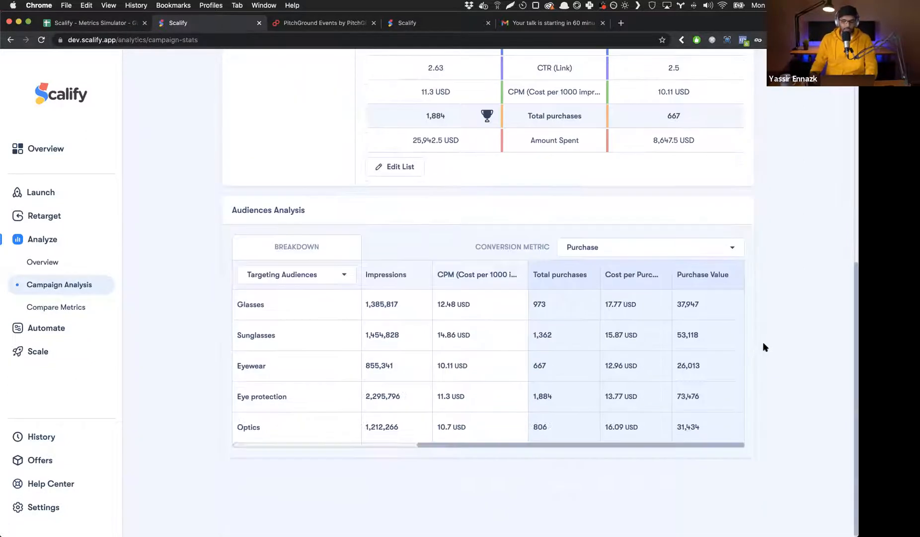
scroll(526, 368, left, 4)
scroll(521, 369, left, 5)
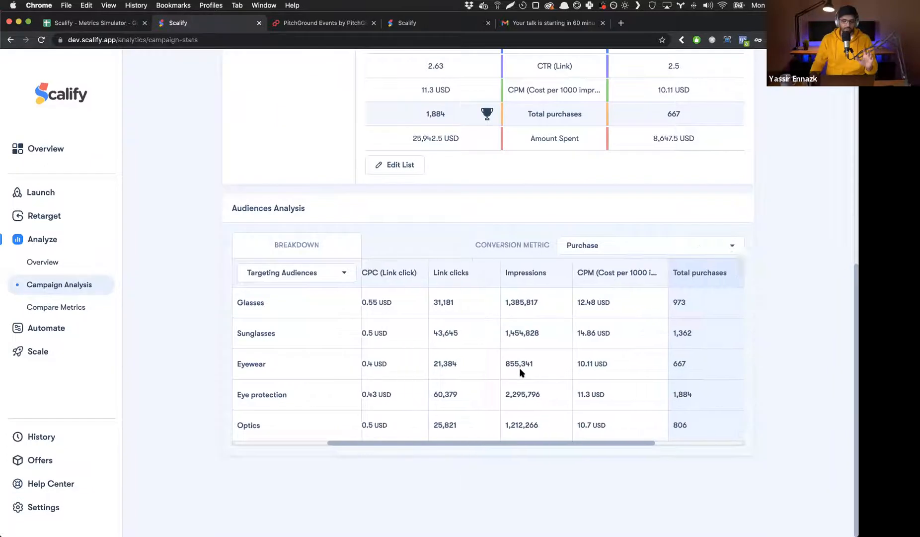
- Show the creatives split tests and review the better-performing ad text by Purchase ROAS
scroll(489, 372, up, 15)
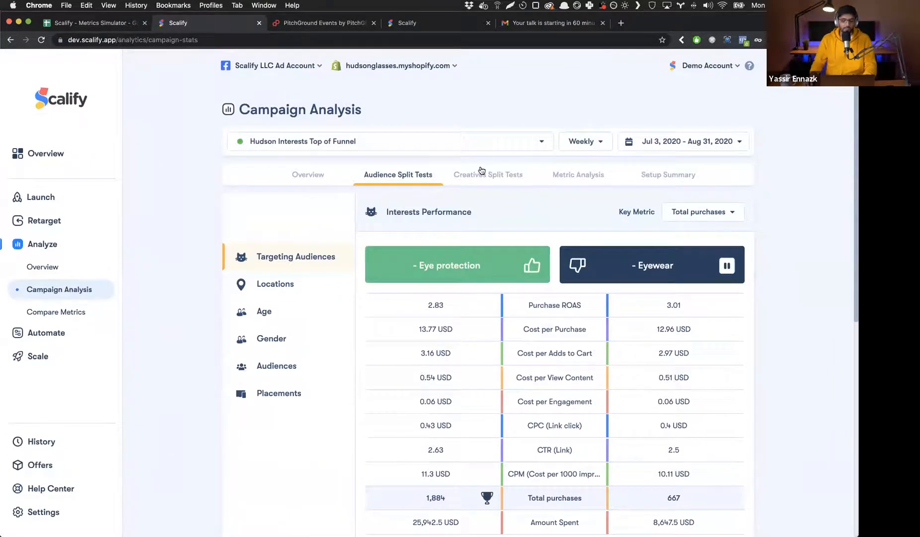
click(481, 170)
scroll(423, 222, down, 1)
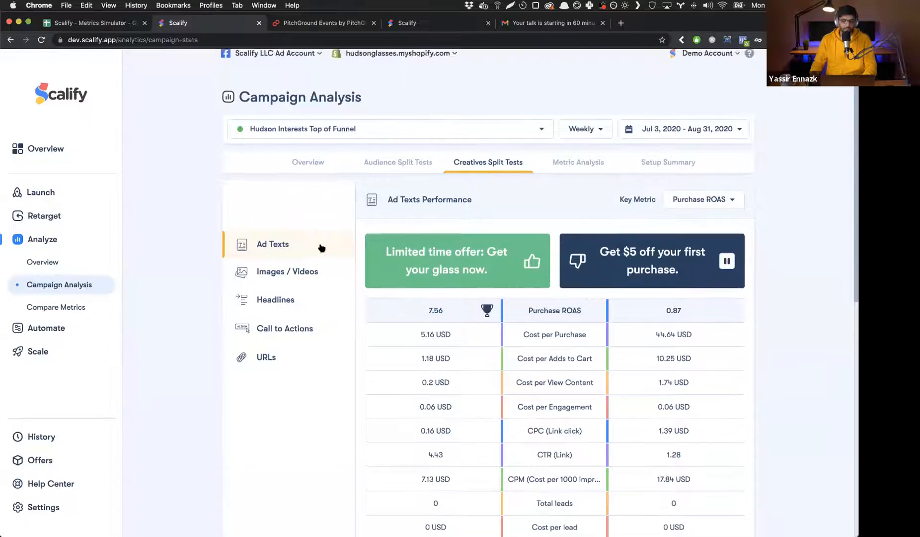
scroll(322, 248, down, 2)
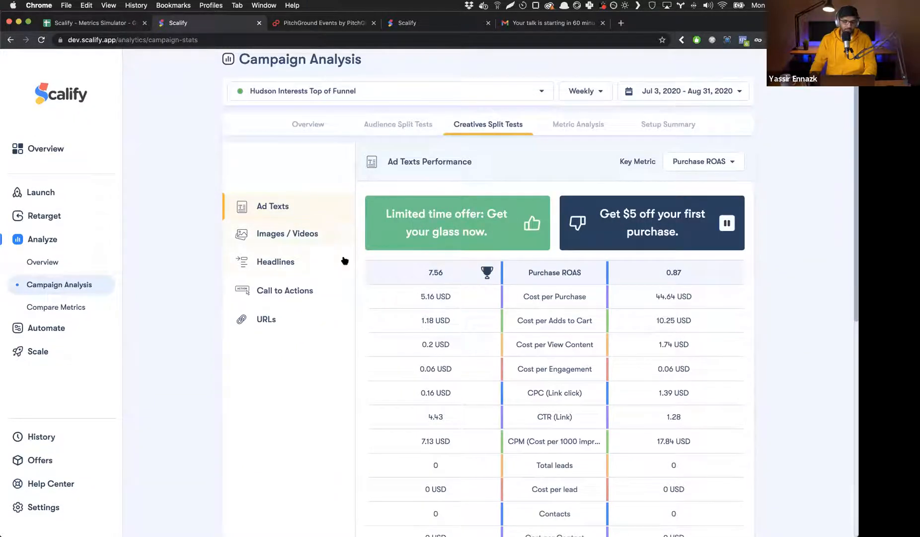
scroll(656, 328, down, 1)
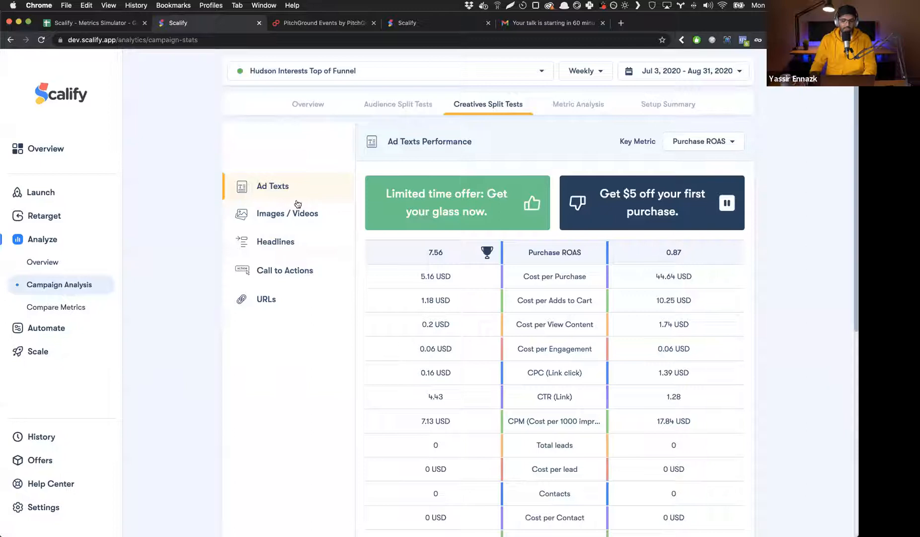
drag(385, 190, 486, 215)
click(487, 214)
- Set the ad texts split test's key metric to Cost per Purchase and examine the winning ad text's cost
click(711, 142)
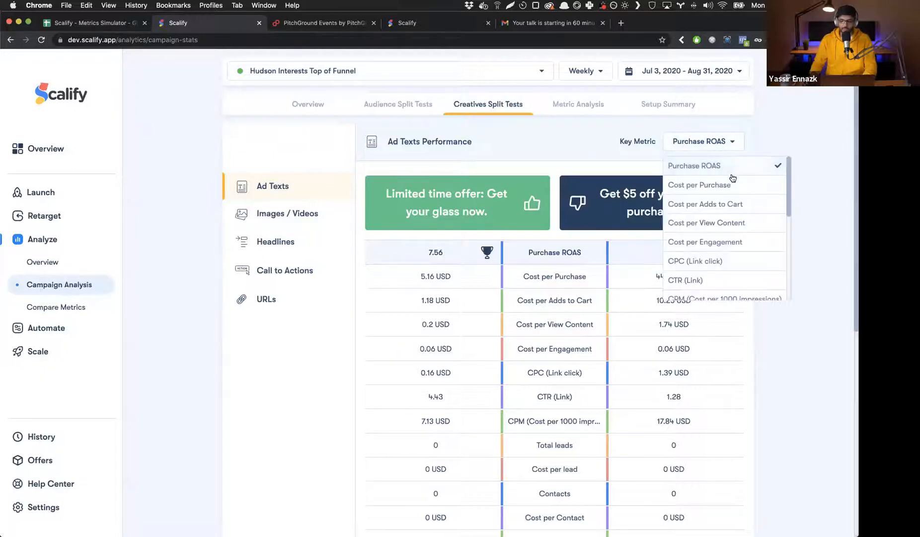
click(735, 184)
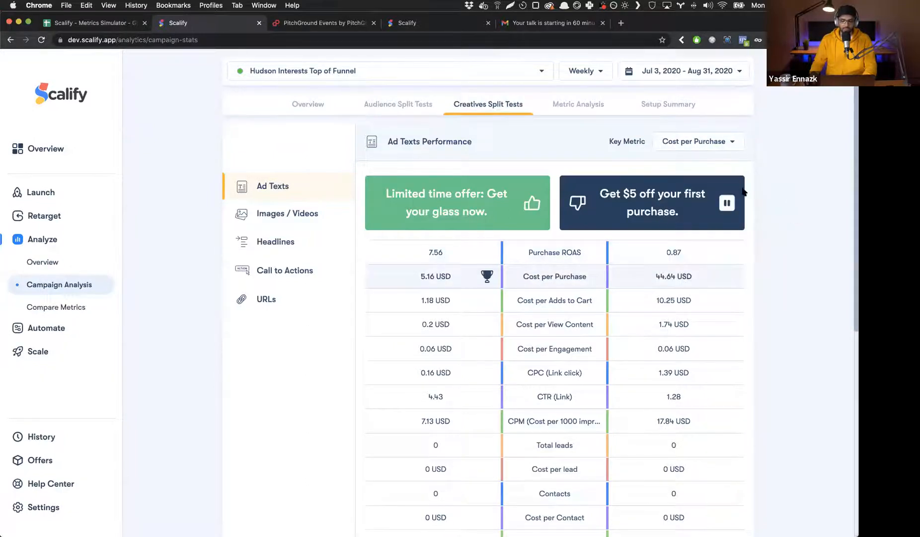
scroll(786, 207, down, 1)
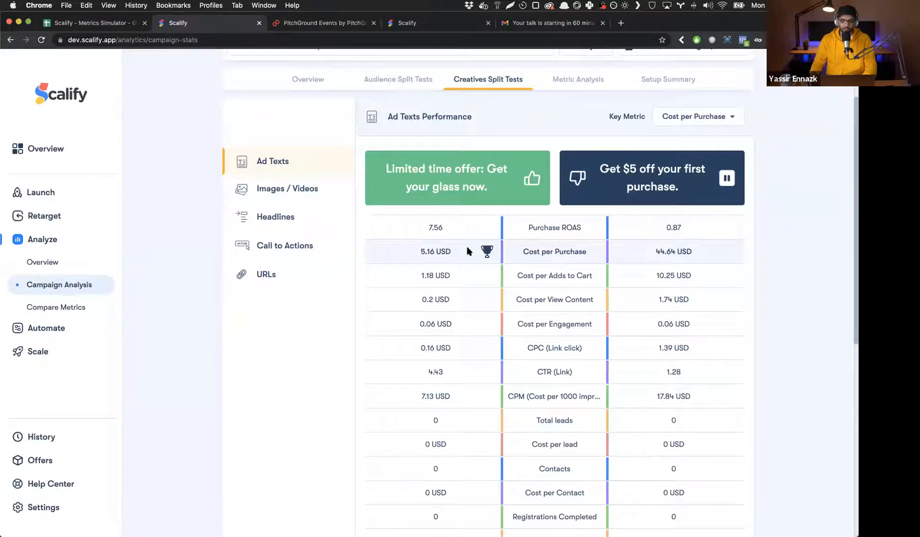
drag(455, 246, 418, 249)
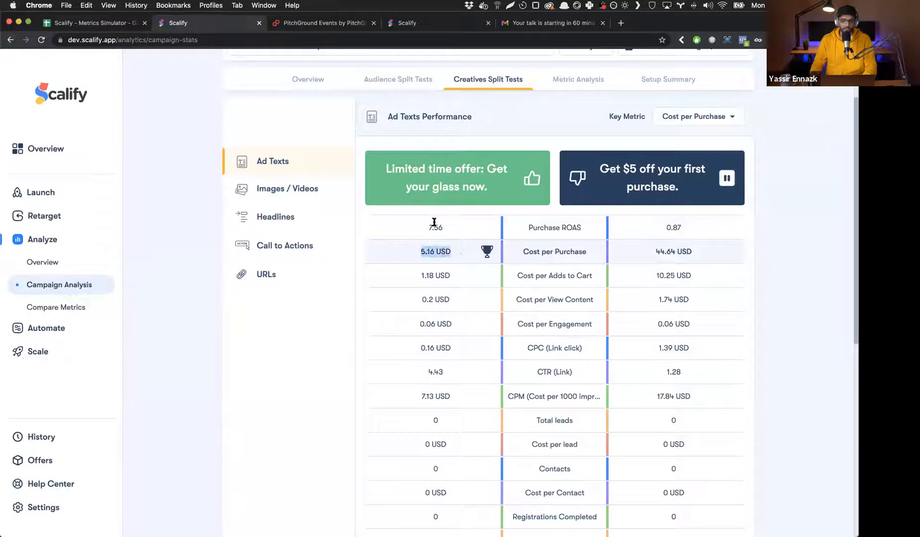
drag(383, 166, 479, 193)
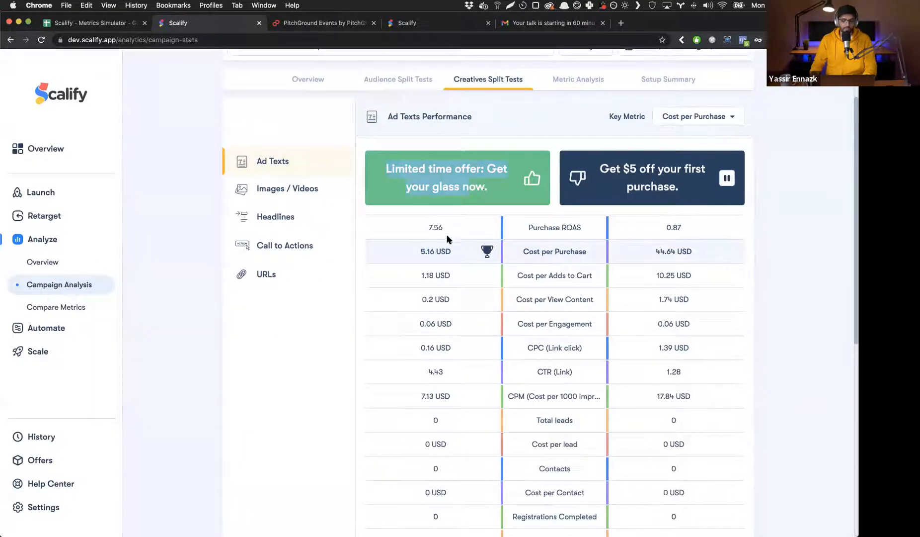
click(446, 251)
- Show the Images / Videos split test and set its key metric to CPM (Cost per 1000 impressions)
click(312, 196)
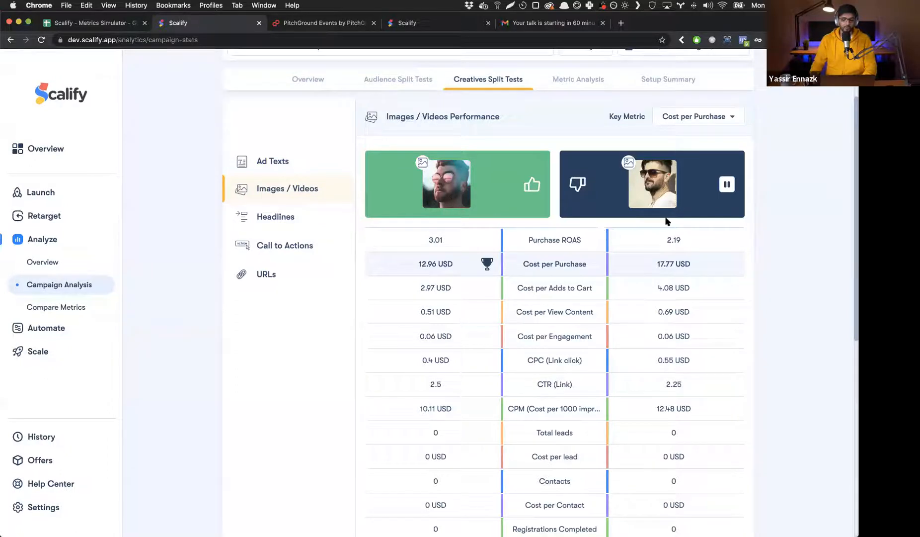
click(698, 116)
scroll(705, 169, down, 5)
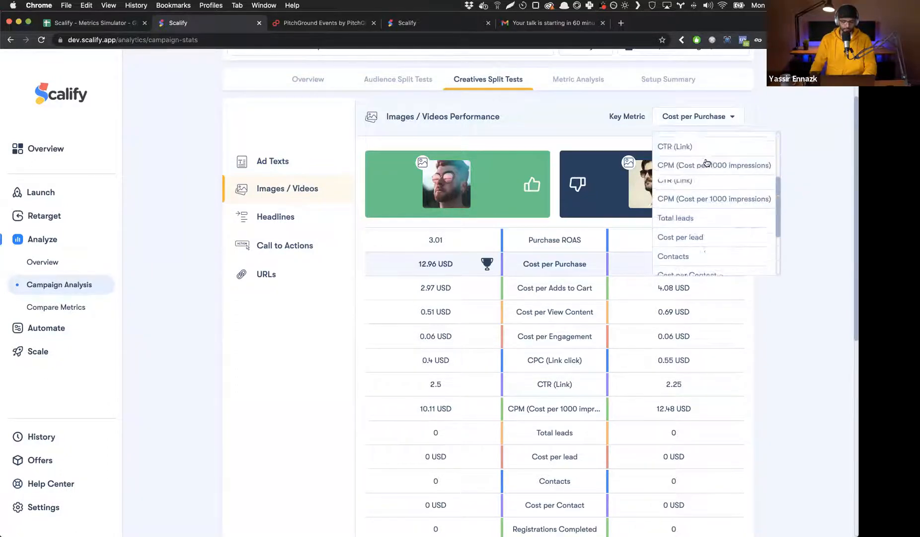
scroll(704, 206, down, 2)
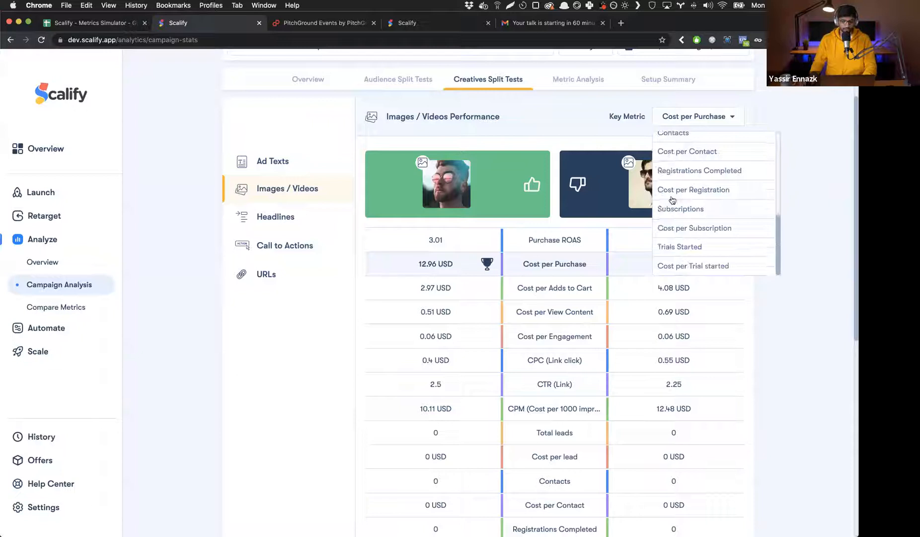
scroll(690, 189, up, 4)
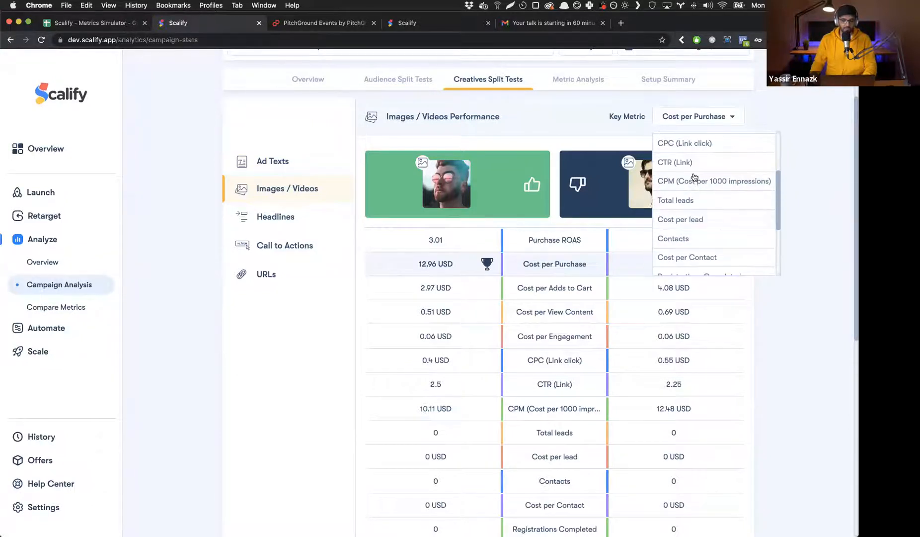
scroll(694, 190, down, 3)
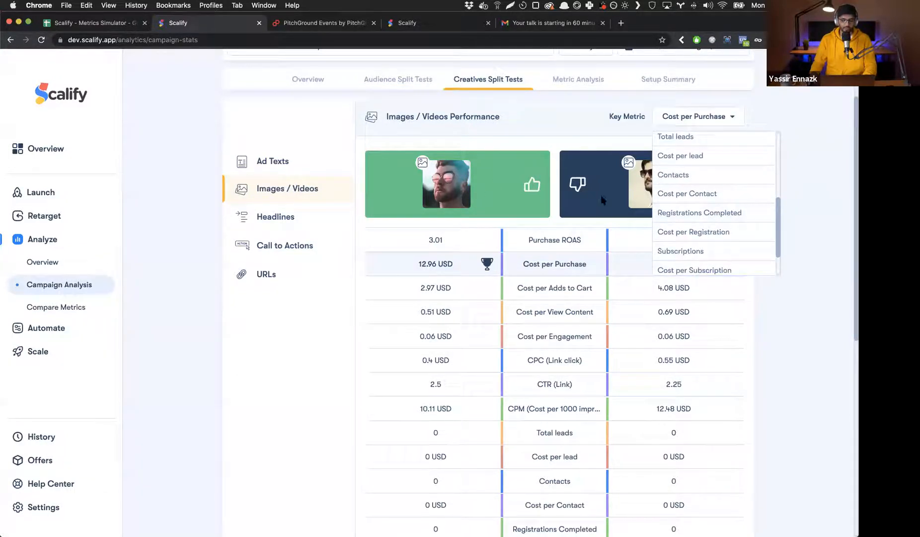
scroll(697, 193, down, 1)
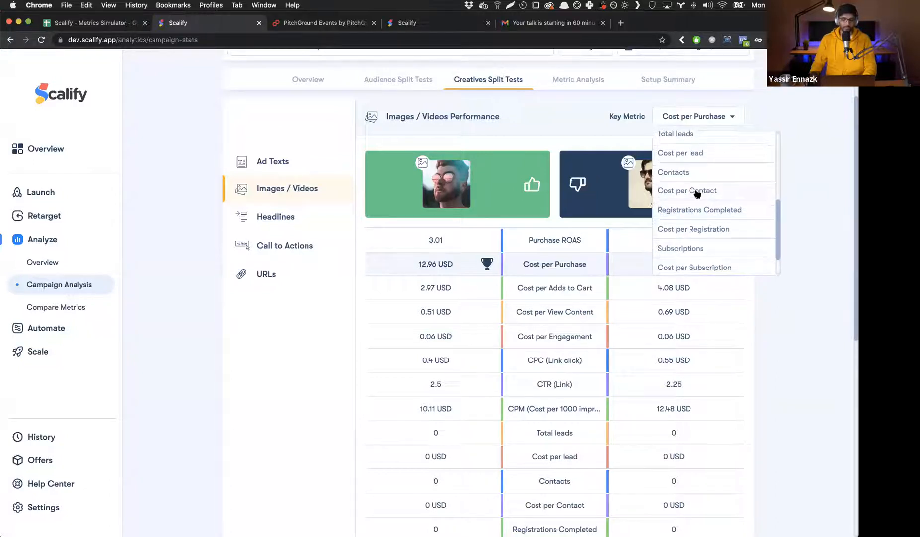
scroll(697, 193, up, 3)
click(696, 211)
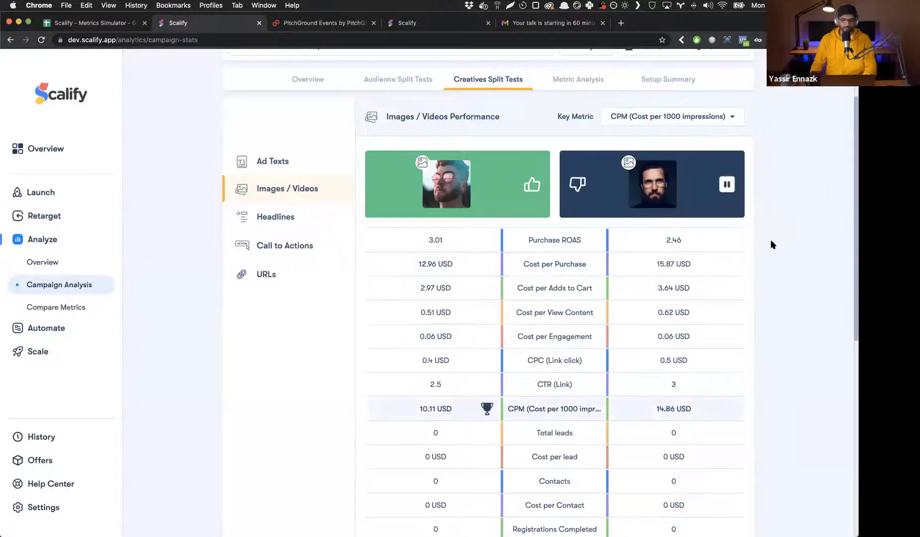
- Break down the Creatives Analysis table by Ad Texts
scroll(772, 244, down, 1)
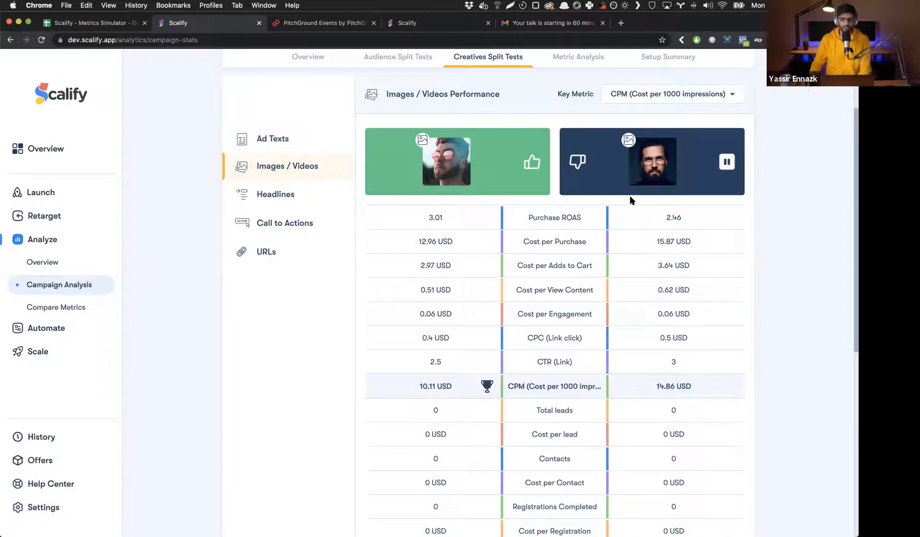
scroll(762, 367, down, 1)
scroll(767, 360, down, 7)
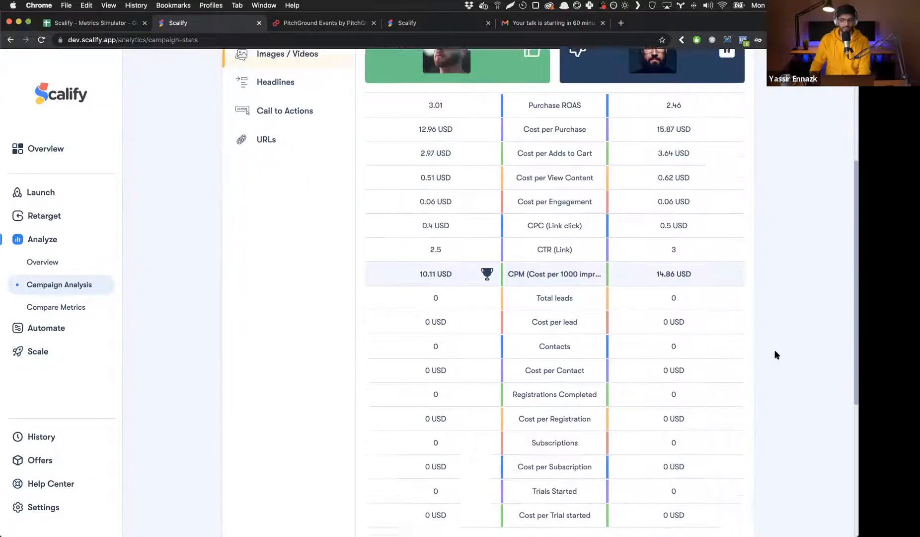
scroll(337, 390, down, 1)
click(336, 398)
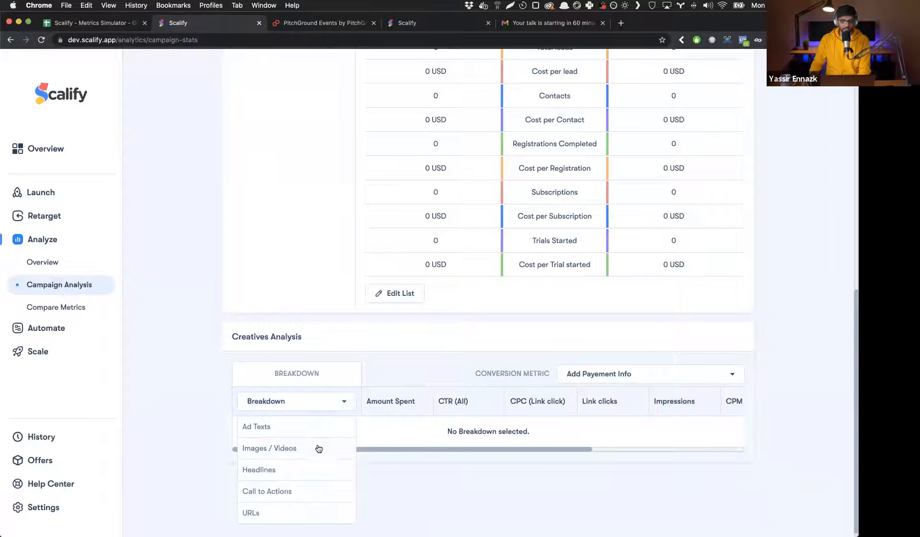
click(314, 430)
scroll(263, 353, down, 2)
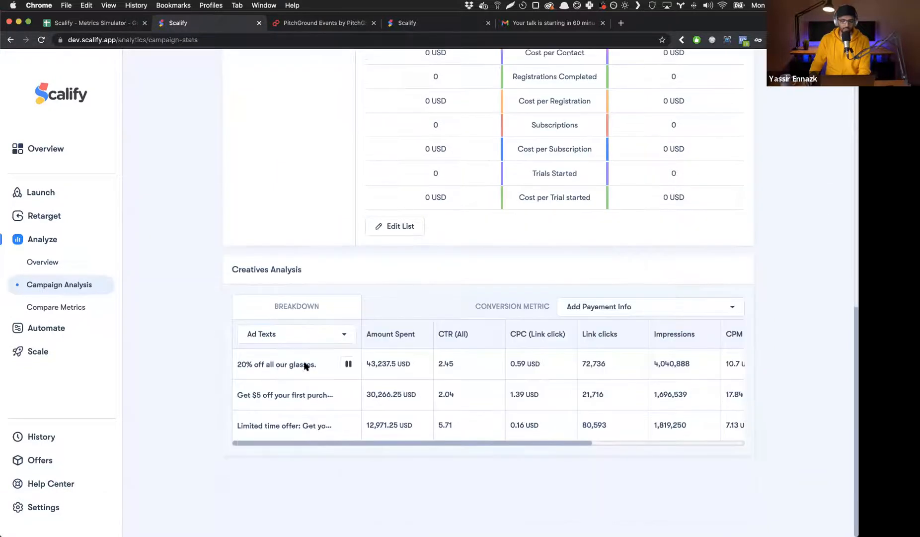
- Examine each ad text's spend, CTR, CPC, impressions, CPM and added payment info figures in the Creatives Analysis table
scroll(521, 396, right, 5)
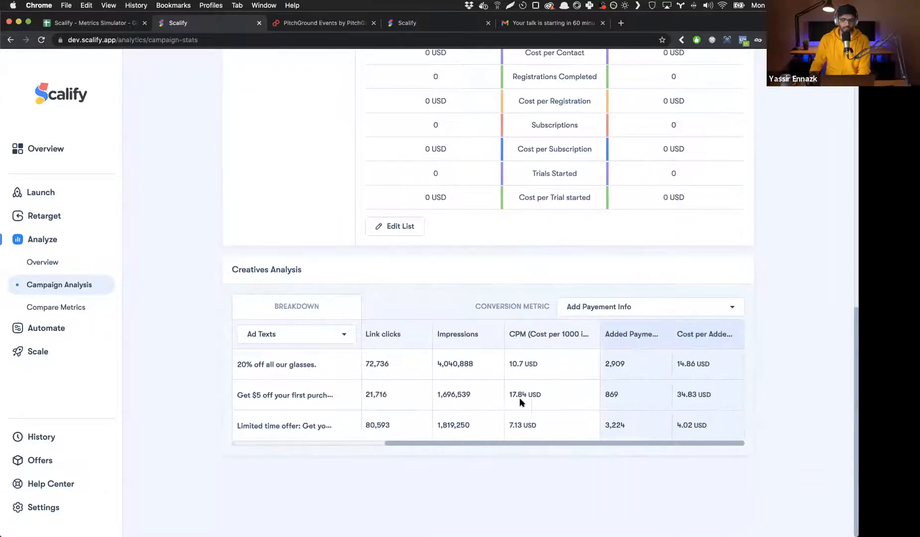
scroll(518, 397, left, 3)
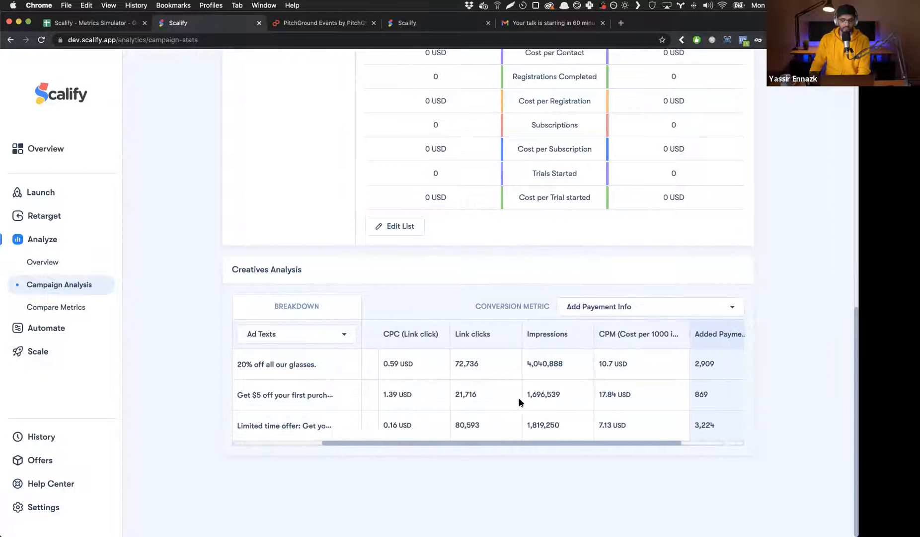
scroll(517, 397, left, 2)
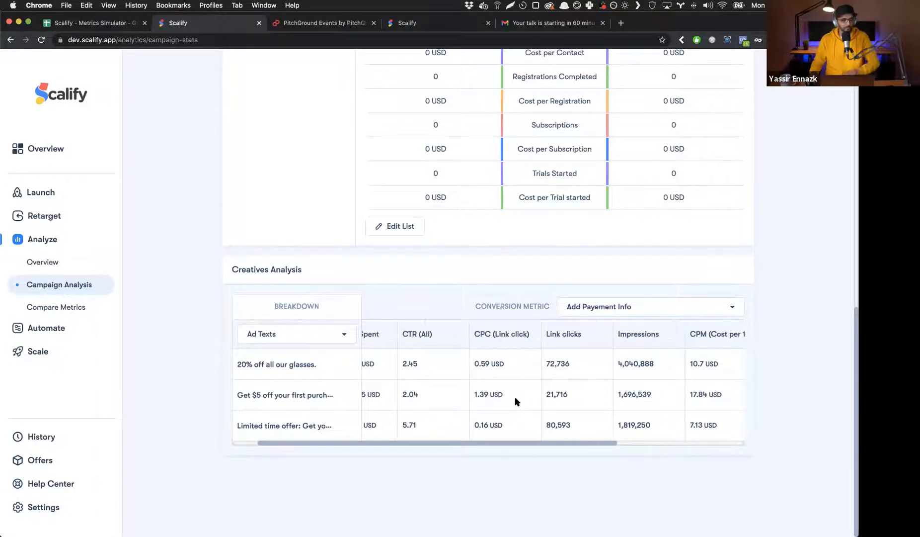
scroll(468, 409, left, 1)
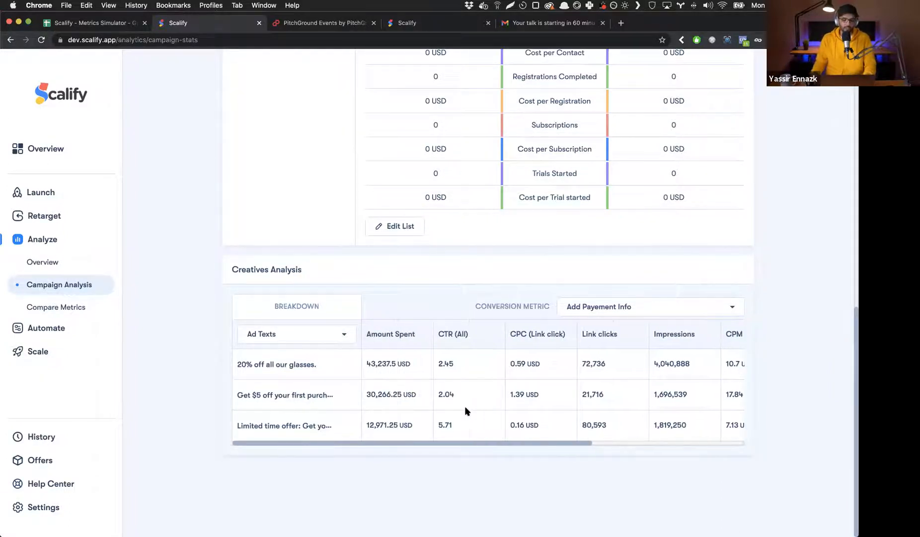
scroll(465, 410, right, 3)
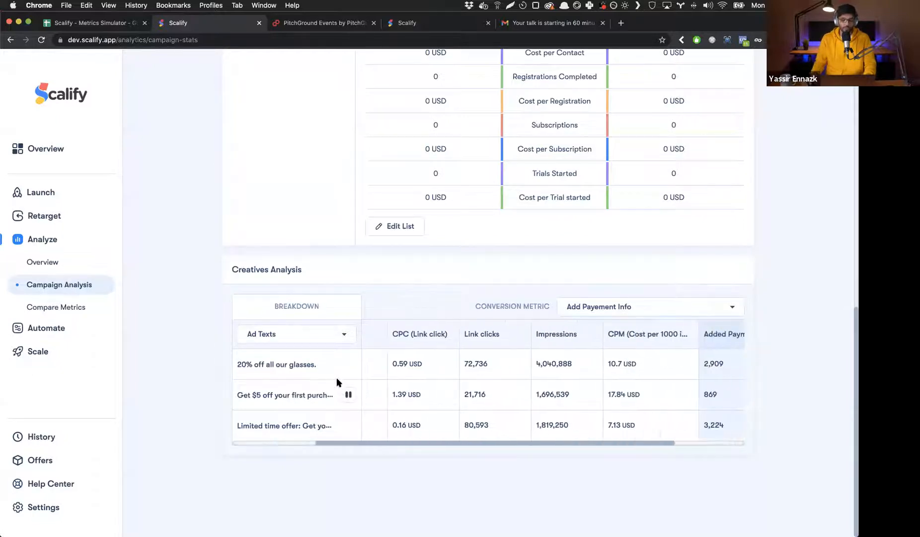
scroll(467, 393, right, 3)
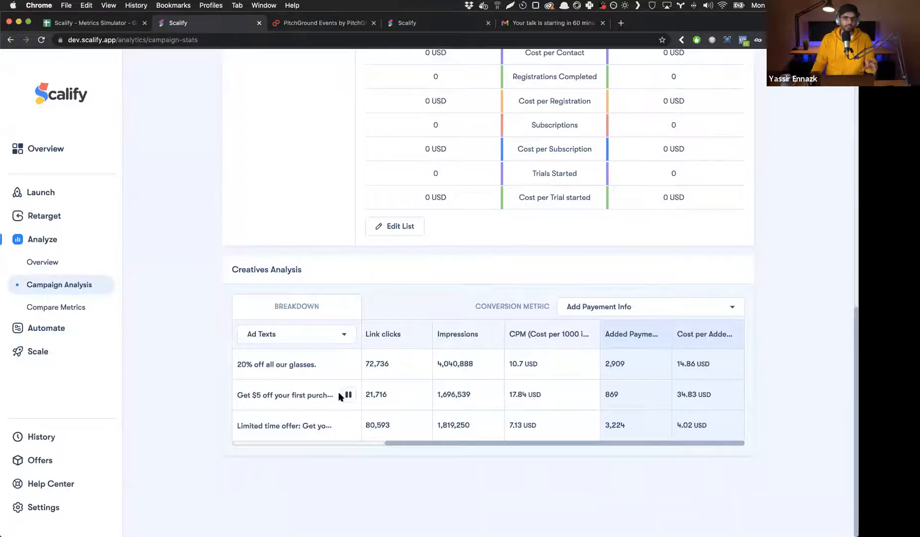
- Return to the audience split tests and bring up the Audiences Analysis table
scroll(402, 283, up, 5)
scroll(402, 283, up, 4)
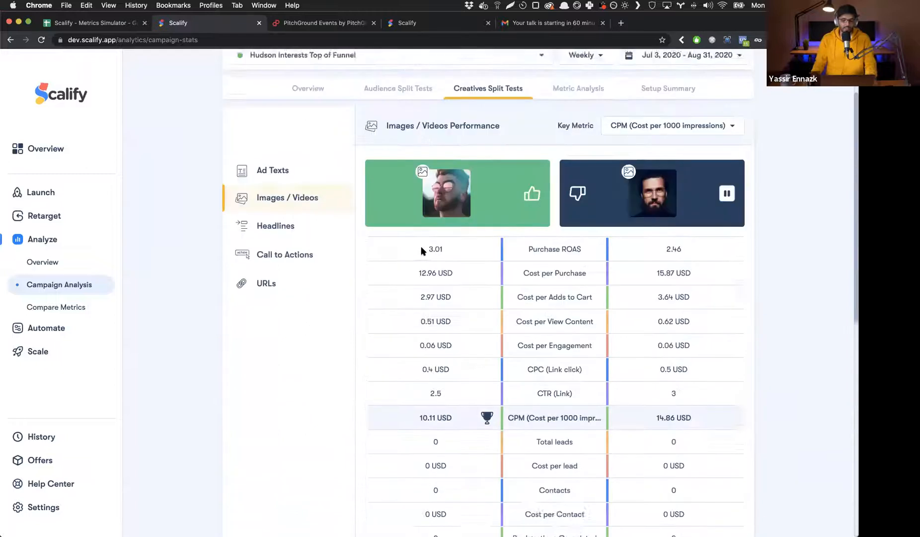
click(417, 120)
scroll(452, 324, down, 1)
scroll(453, 324, down, 4)
scroll(478, 396, left, 3)
scroll(482, 406, right, 1)
- Set the Audiences Analysis conversion metric to ROAS and check the Purchase ROAS of each targeting audience
click(584, 321)
scroll(596, 368, up, 1)
scroll(599, 375, down, 2)
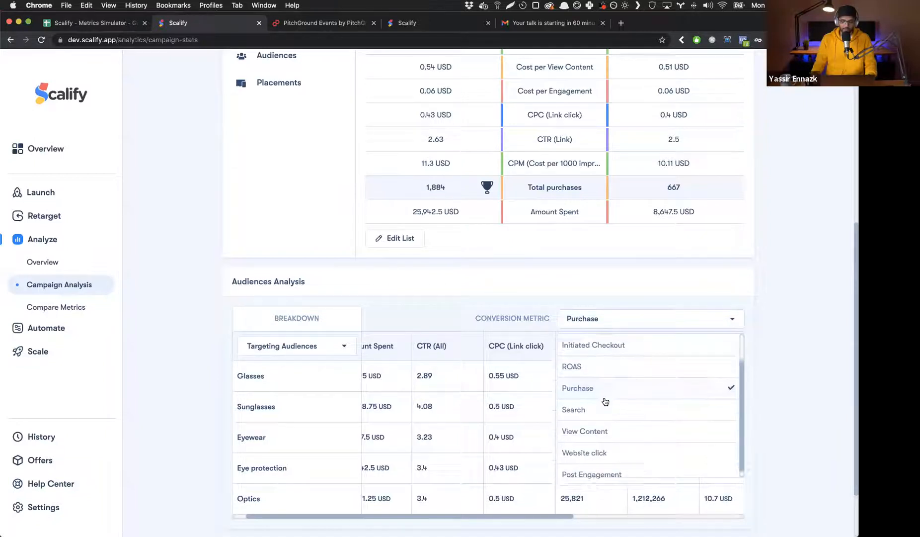
scroll(604, 386, up, 1)
click(605, 386)
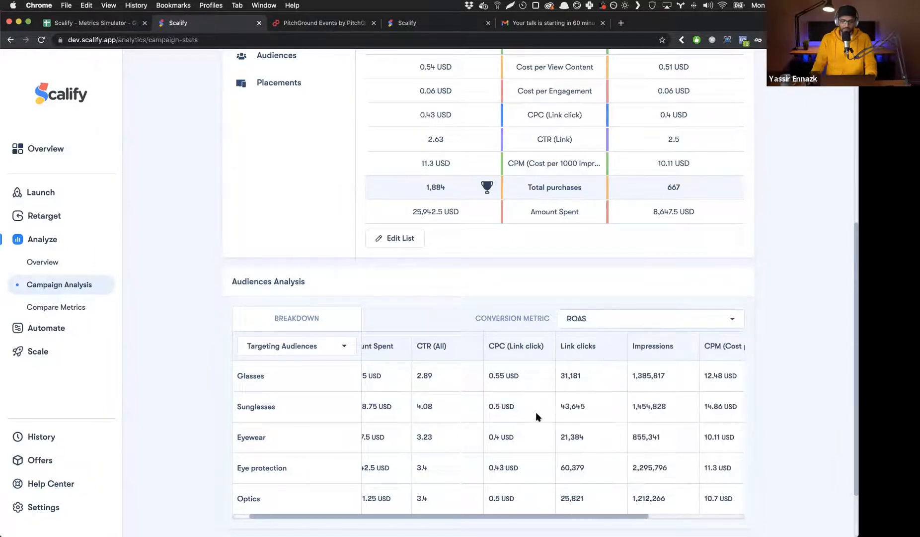
scroll(536, 411, right, 4)
scroll(568, 416, down, 1)
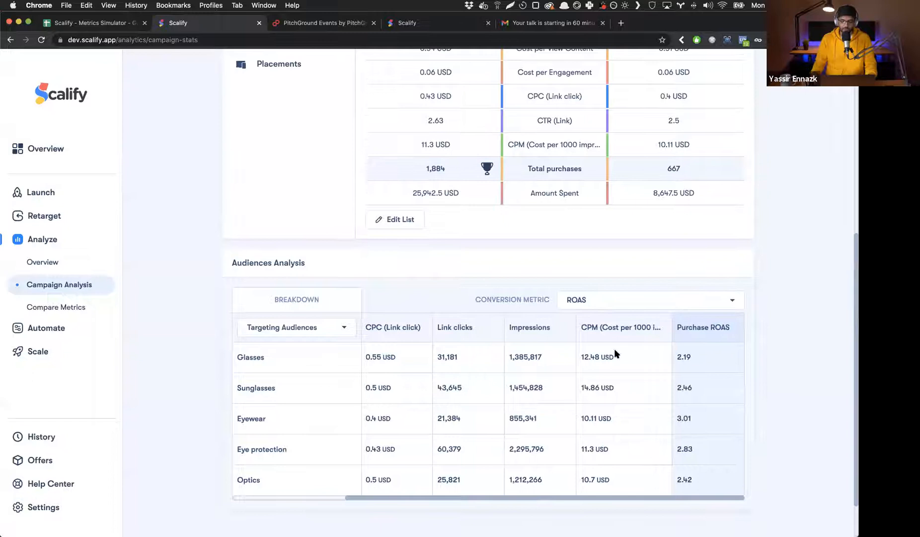
- Review the conversion metrics available for the Audiences Analysis table, keeping ROAS selected
click(627, 302)
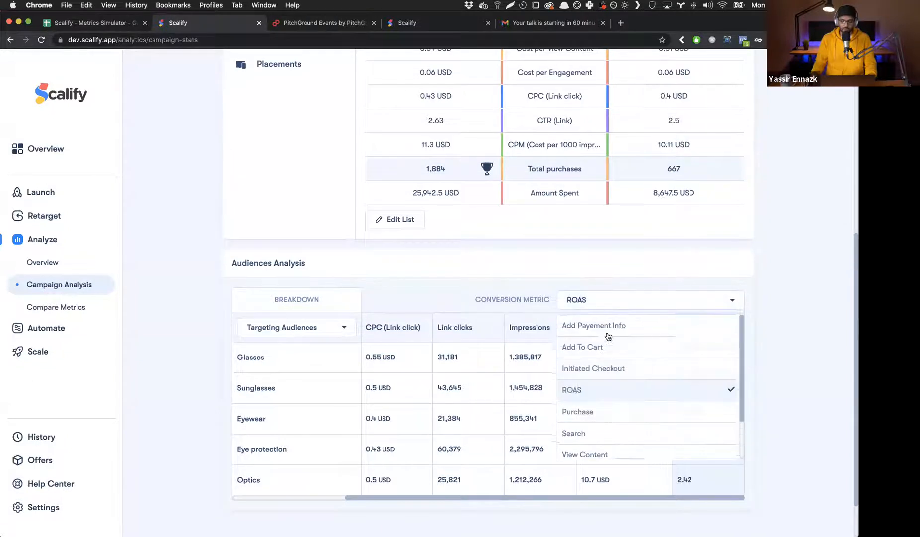
scroll(606, 369, down, 2)
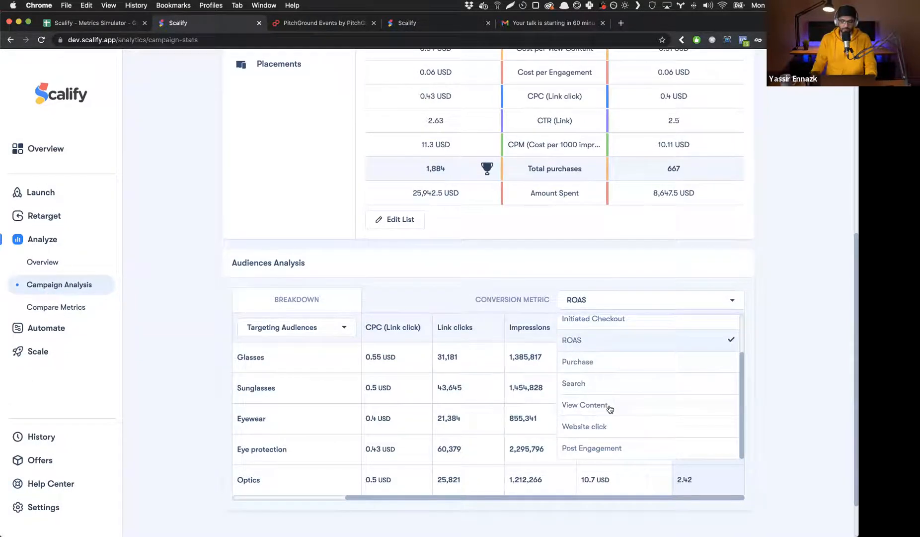
scroll(610, 409, down, 1)
scroll(603, 427, up, 2)
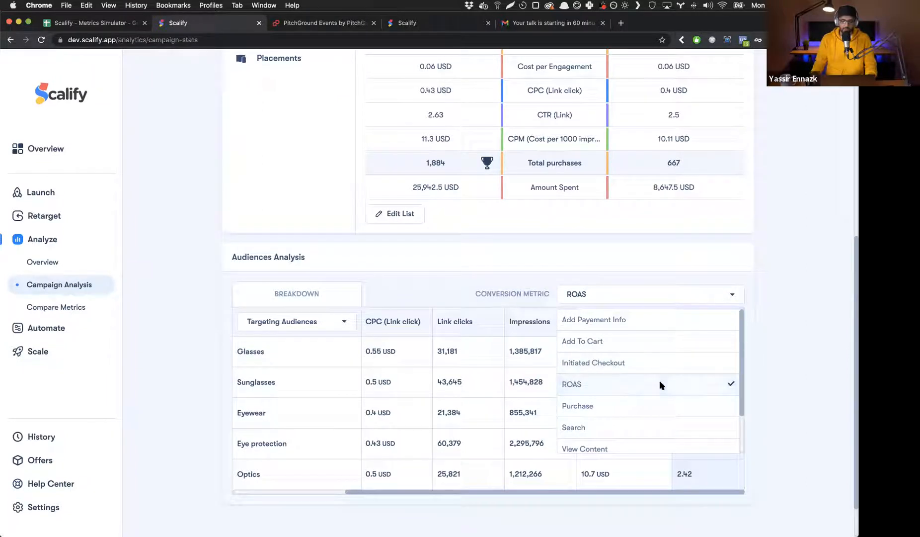
scroll(603, 402, down, 2)
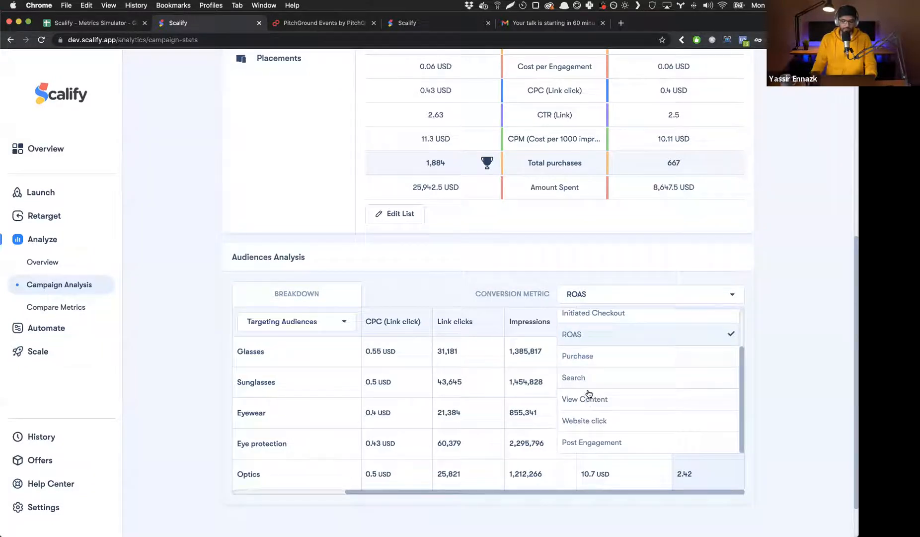
scroll(589, 394, up, 2)
click(545, 405)
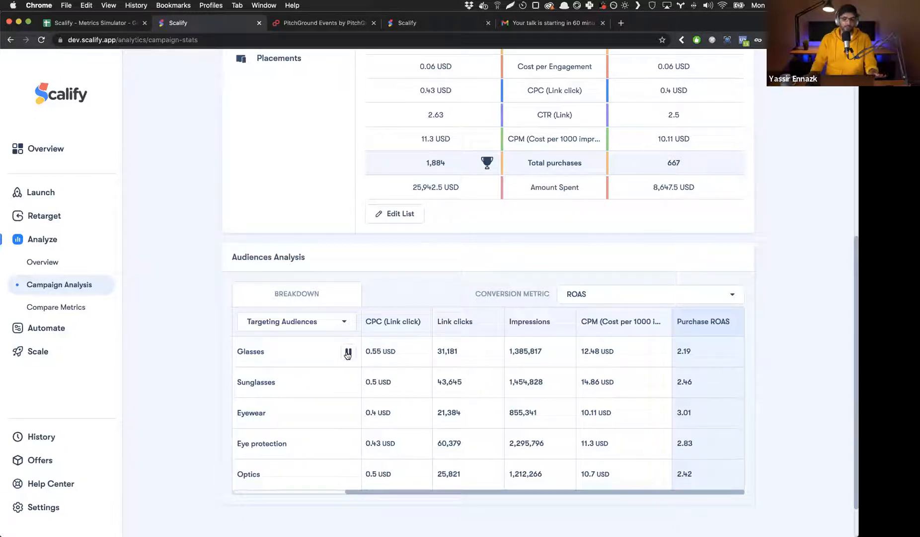
- Set up the campaign's Metric Analysis with Age as Option 1 and Gender as Option 2
scroll(756, 417, up, 6)
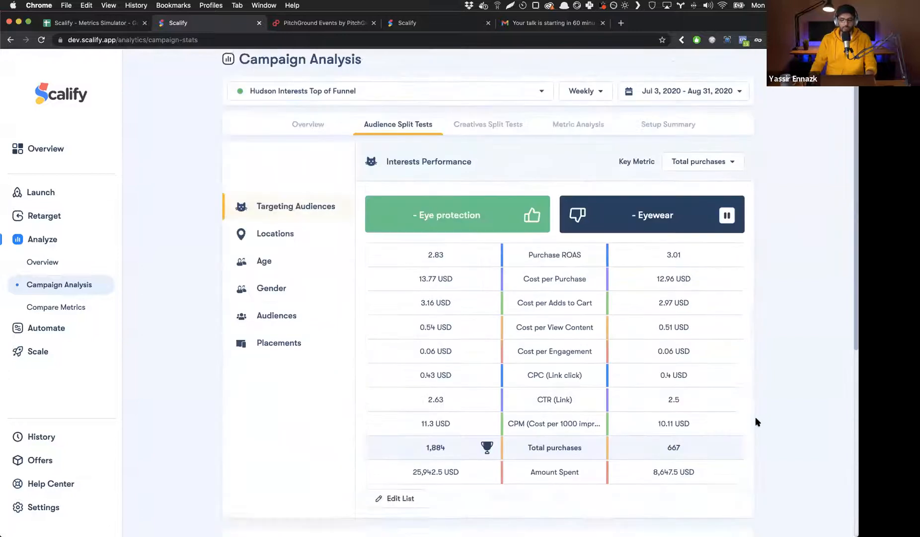
scroll(756, 417, up, 1)
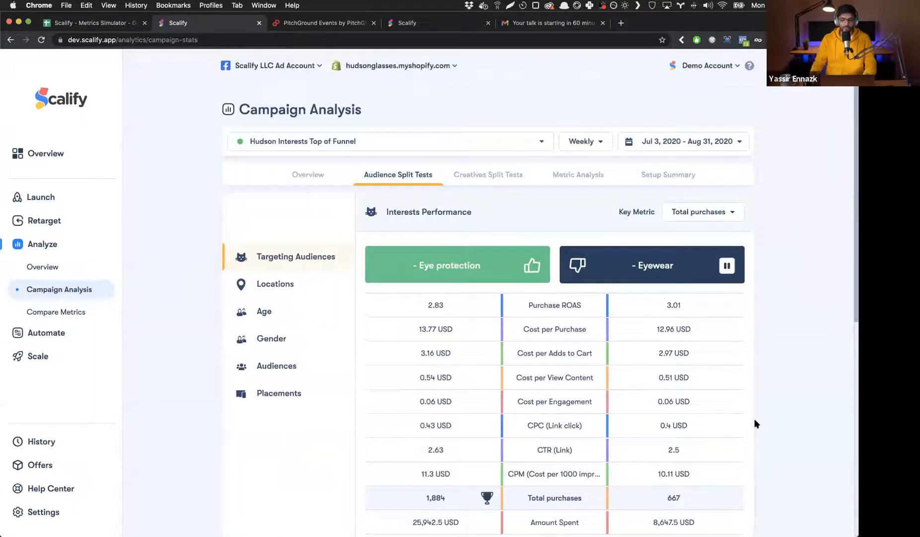
click(570, 181)
click(342, 251)
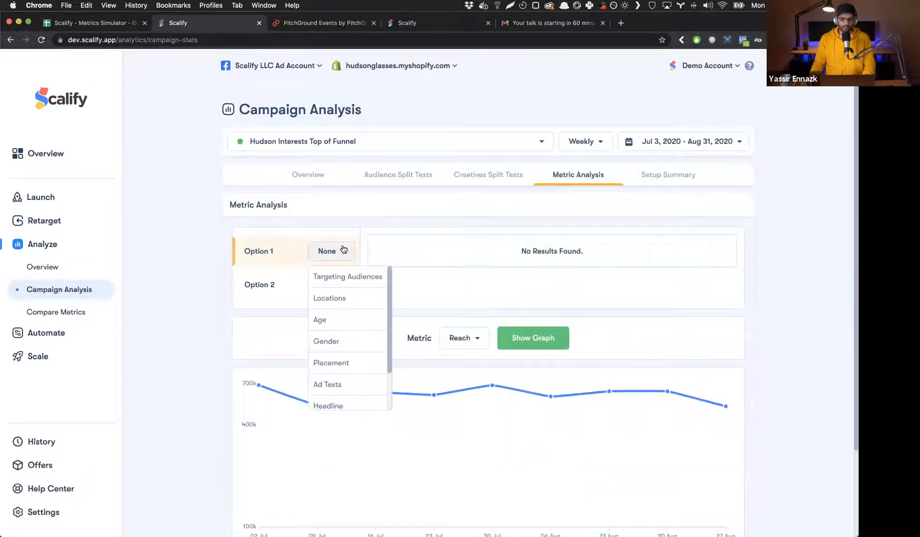
scroll(345, 304, down, 3)
scroll(344, 304, up, 2)
click(340, 303)
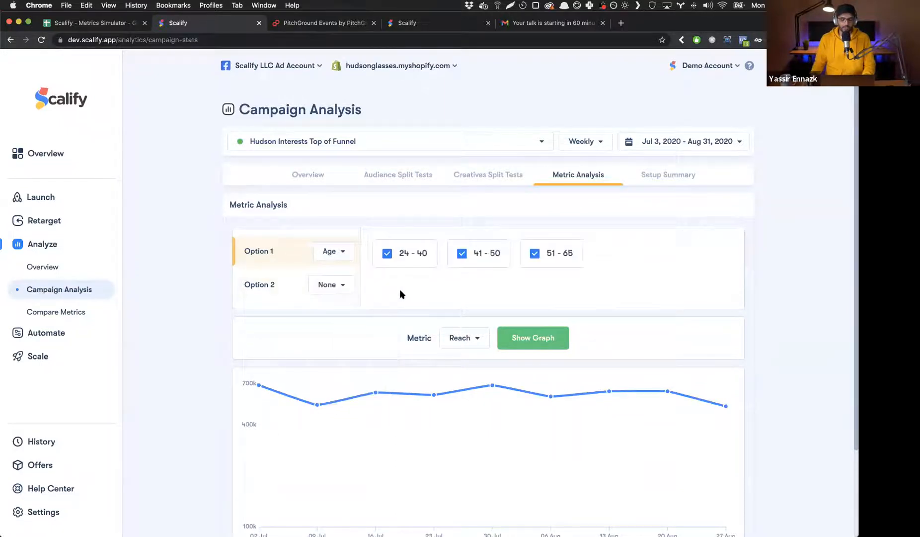
click(340, 286)
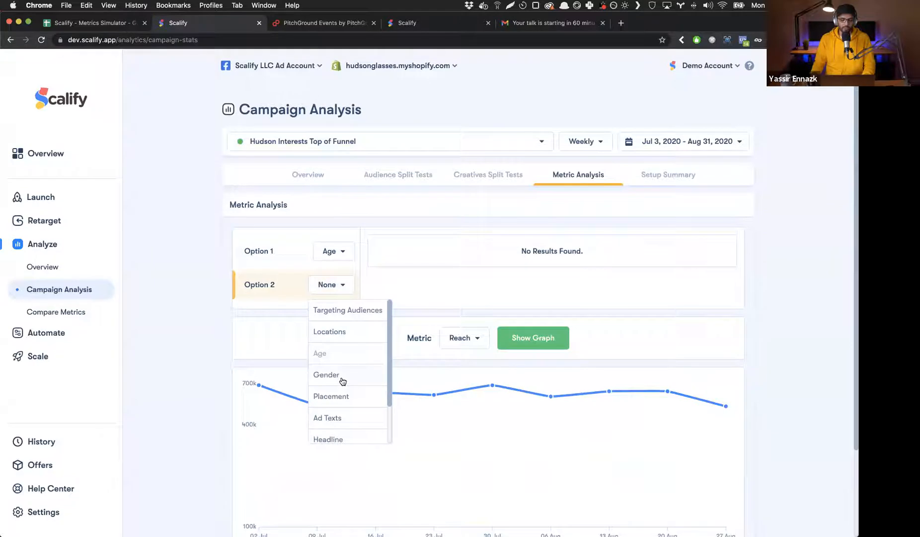
click(342, 376)
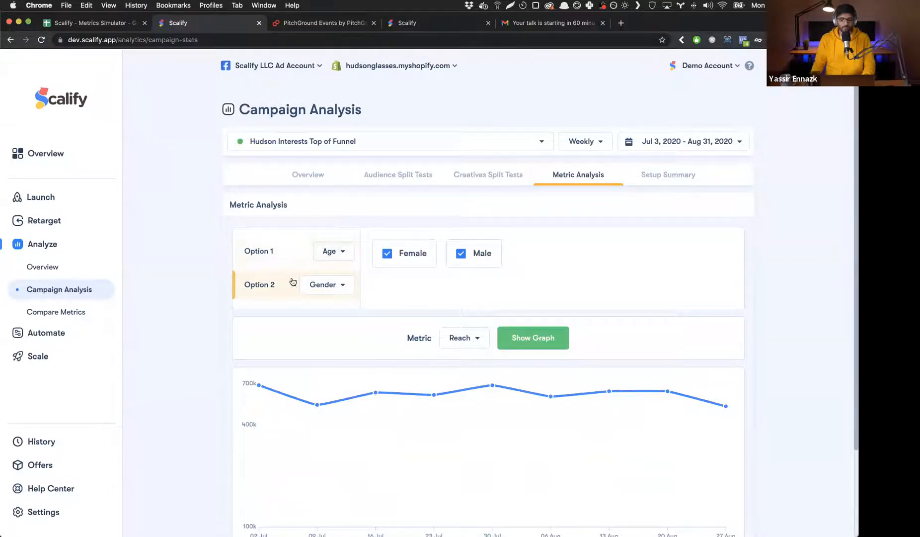
- Graph Purchase ROAS by age and gender, and inspect the values of the age group bars
click(472, 340)
scroll(524, 414, down, 3)
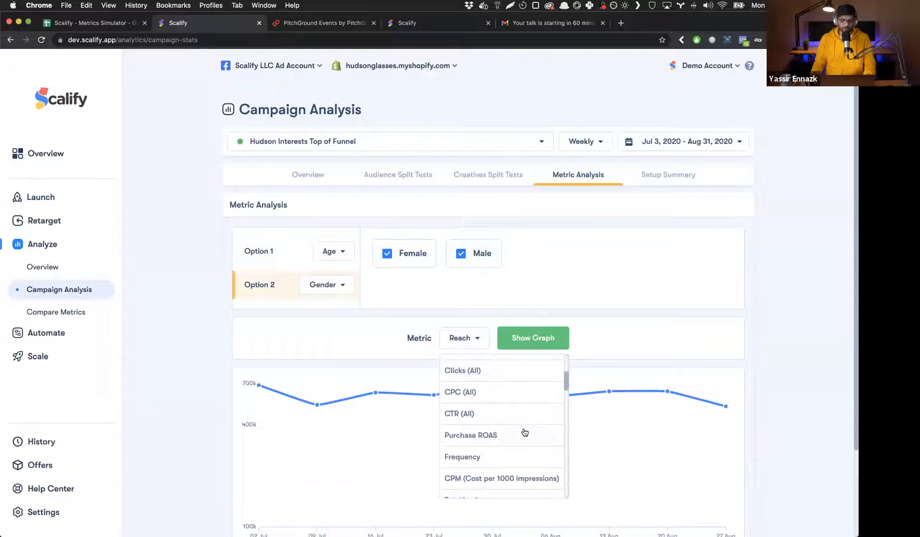
click(525, 432)
click(549, 337)
scroll(795, 337, down, 3)
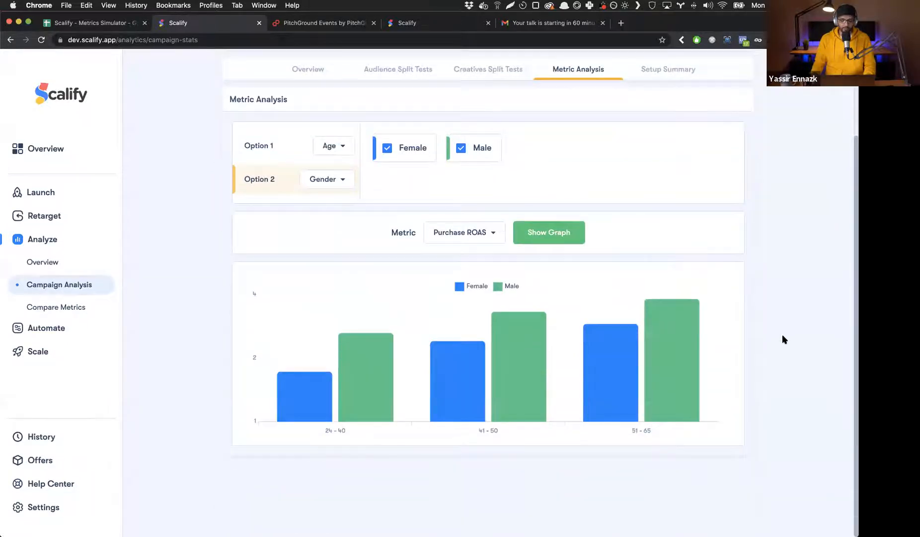
mouse_move(631, 432)
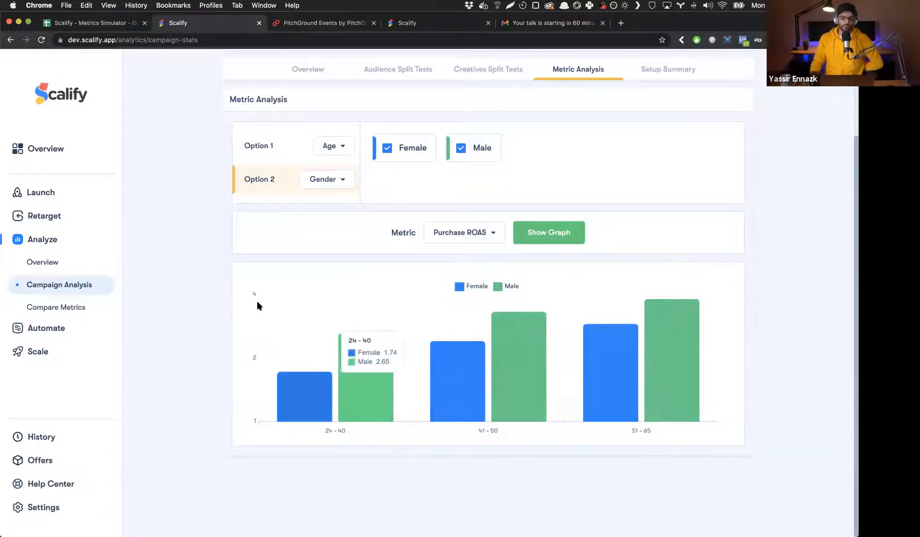
- Open the campaign's Setup Summary and review its campaign settings, ad set shared options and ad set split tested options
mouse_move(660, 417)
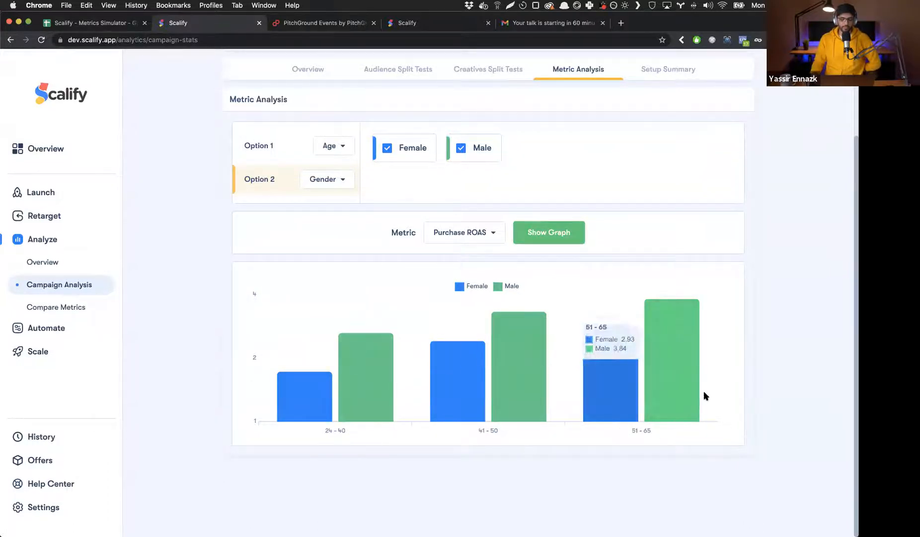
scroll(705, 392, up, 2)
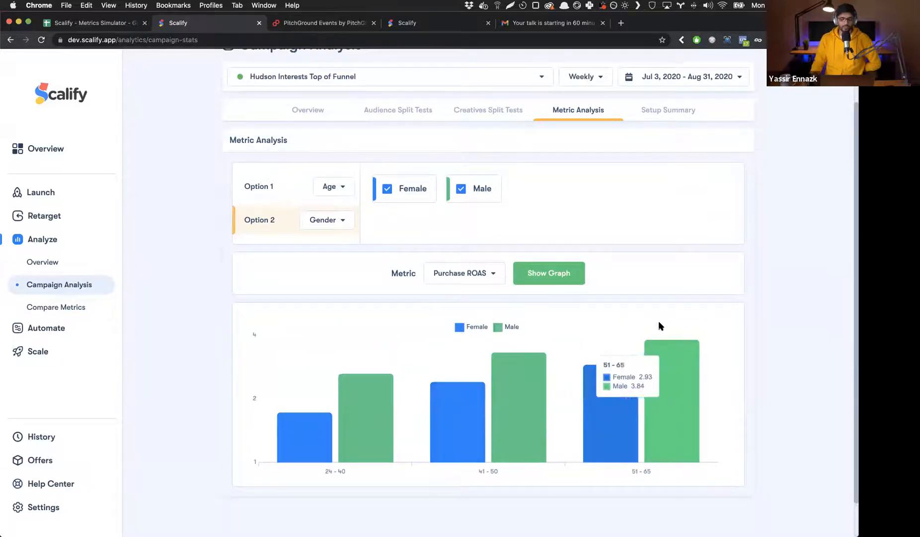
scroll(685, 321, up, 3)
click(658, 182)
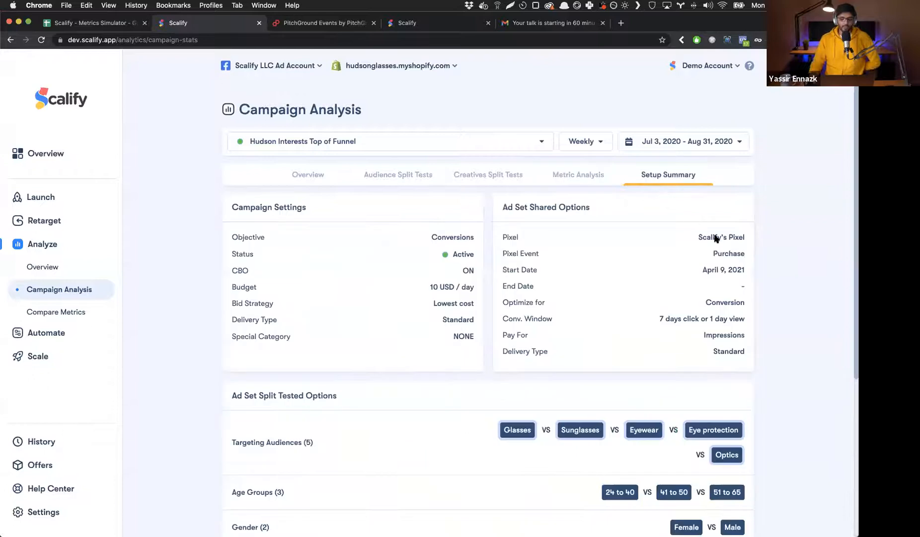
scroll(750, 261, down, 10)
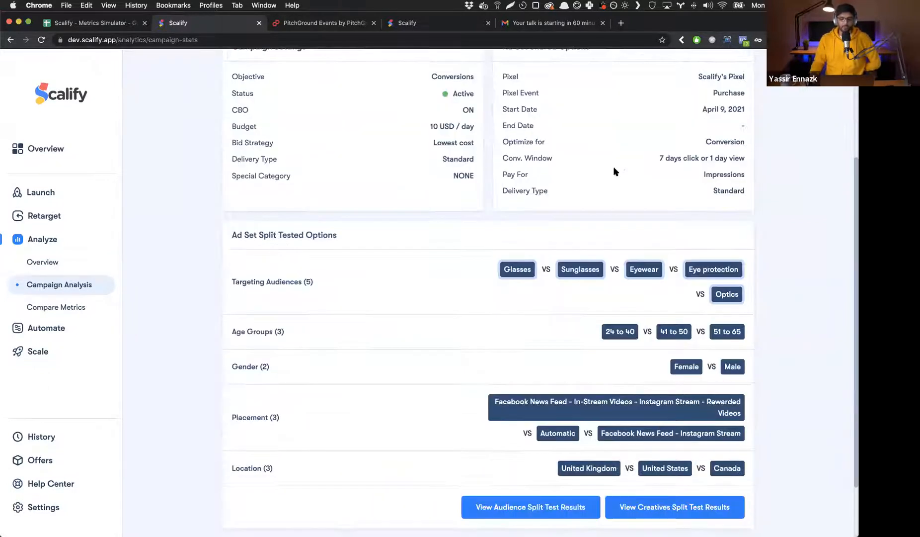
scroll(653, 148, up, 3)
scroll(750, 256, down, 5)
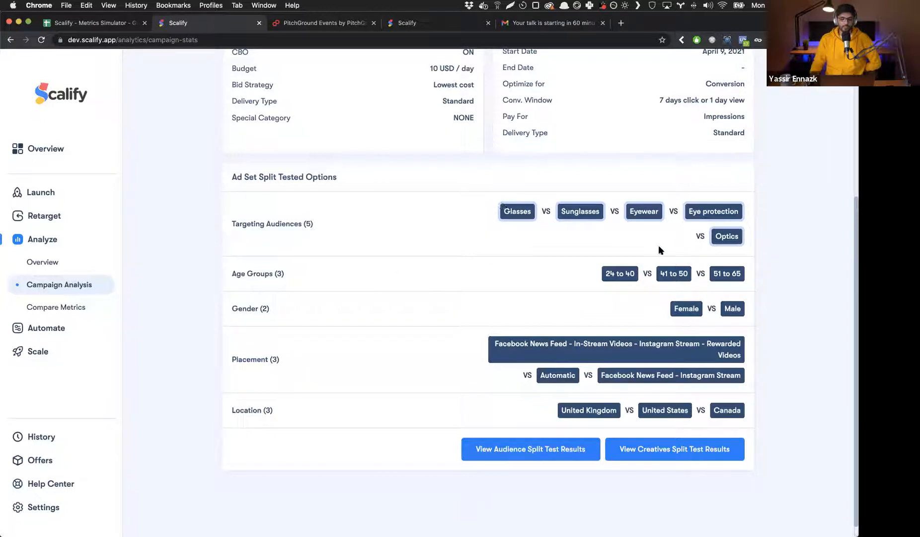
scroll(495, 401, up, 10)
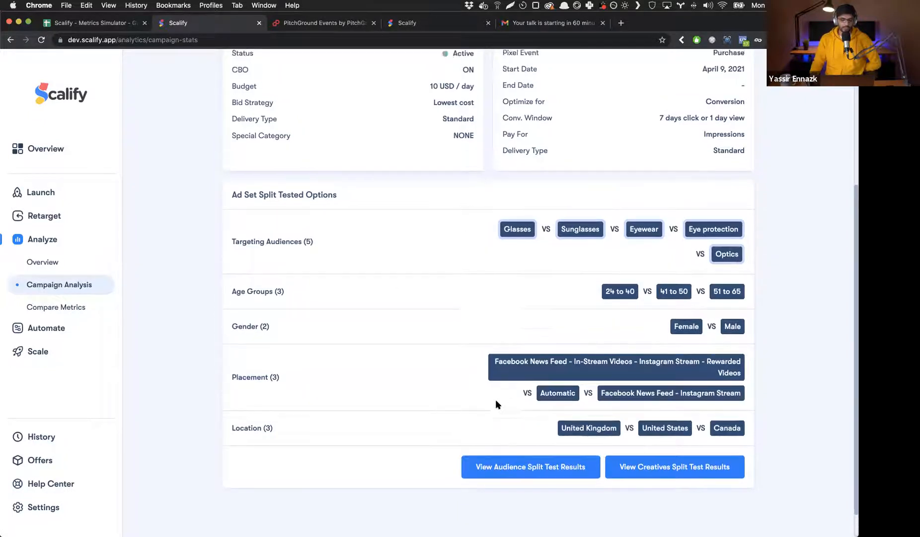